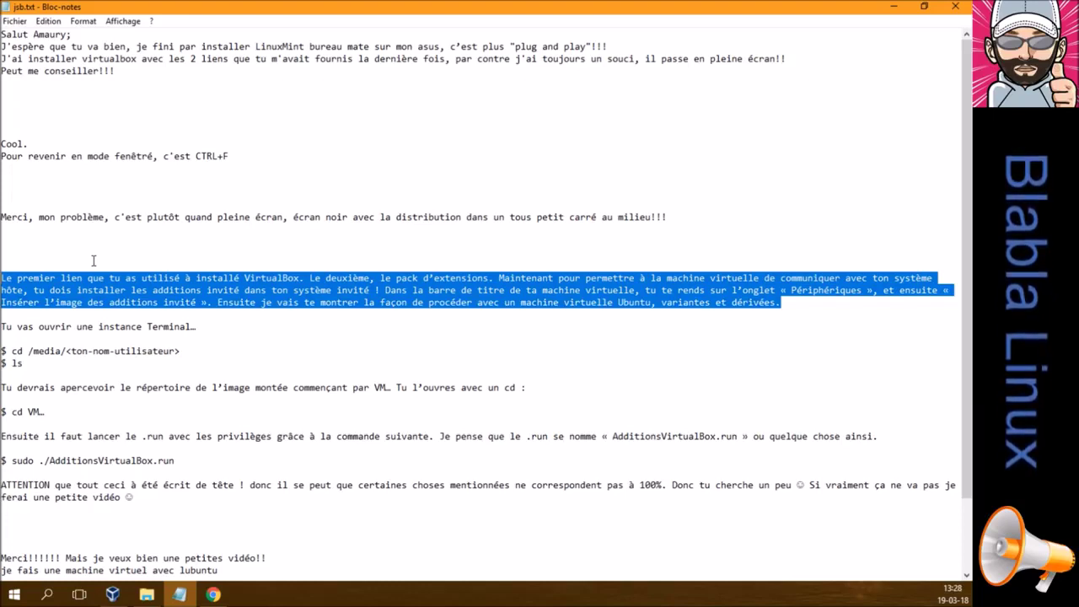
# Highlight the Terminal instructions, then the ATTENTION warning paragraph in jsb.txt
pyautogui.click(2, 325)
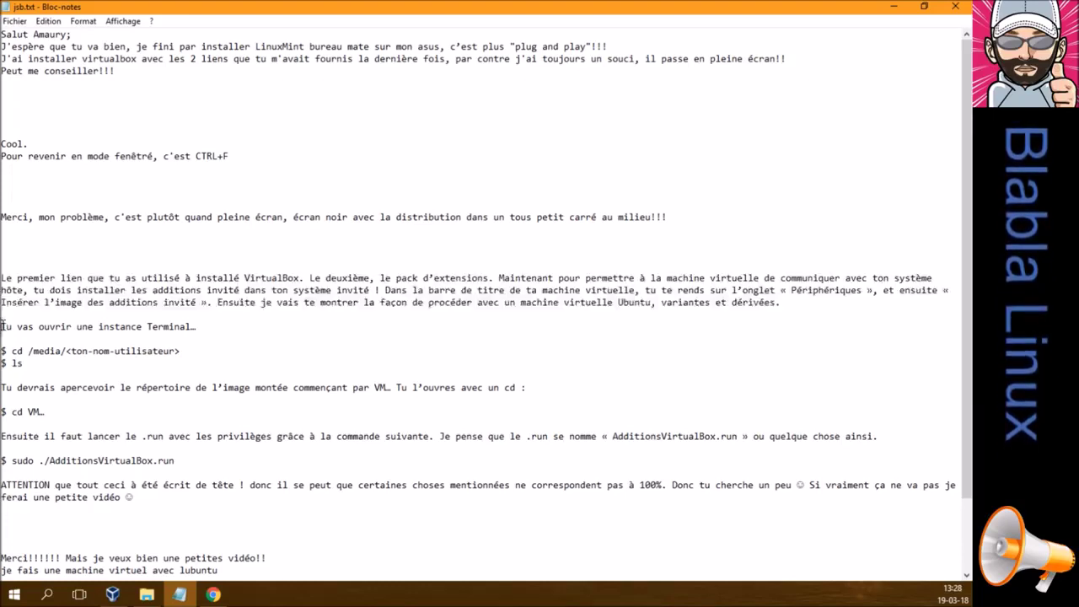
pyautogui.moveTo(2, 326); pyautogui.dragTo(160, 415)
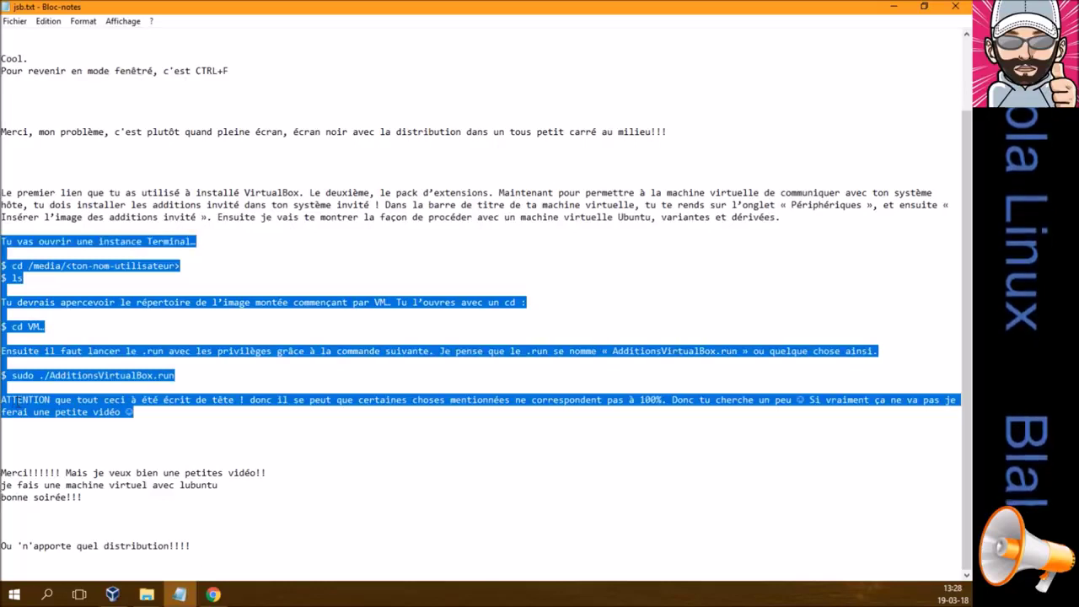
pyautogui.click(2, 402)
pyautogui.moveTo(2, 402); pyautogui.dragTo(130, 412)
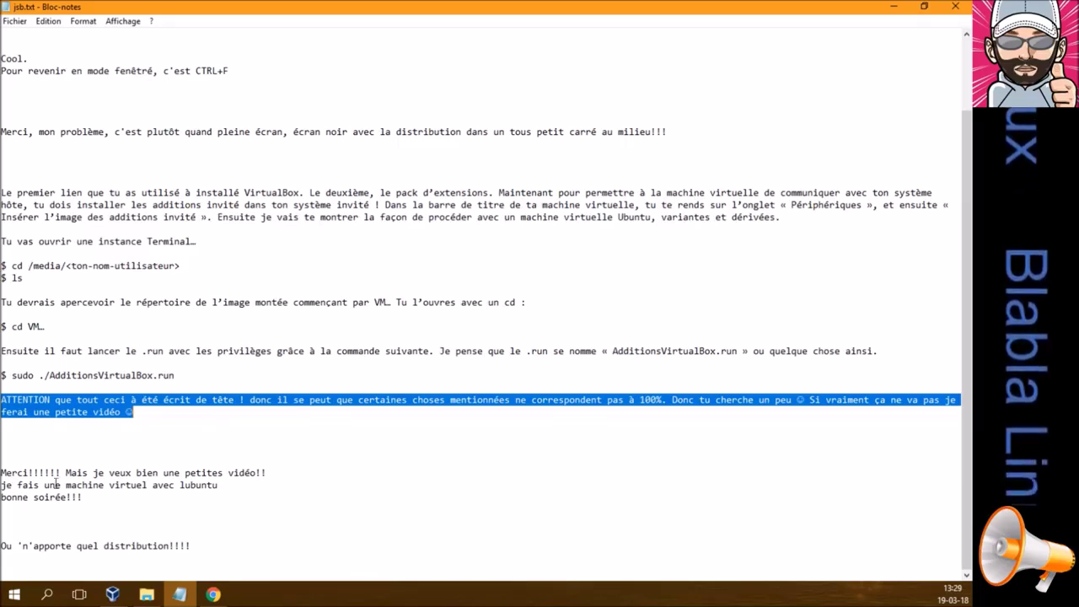
# Highlight the three-line thank-you reply, then close the jsb.txt notes
pyautogui.moveTo(2, 473); pyautogui.dragTo(93, 498)
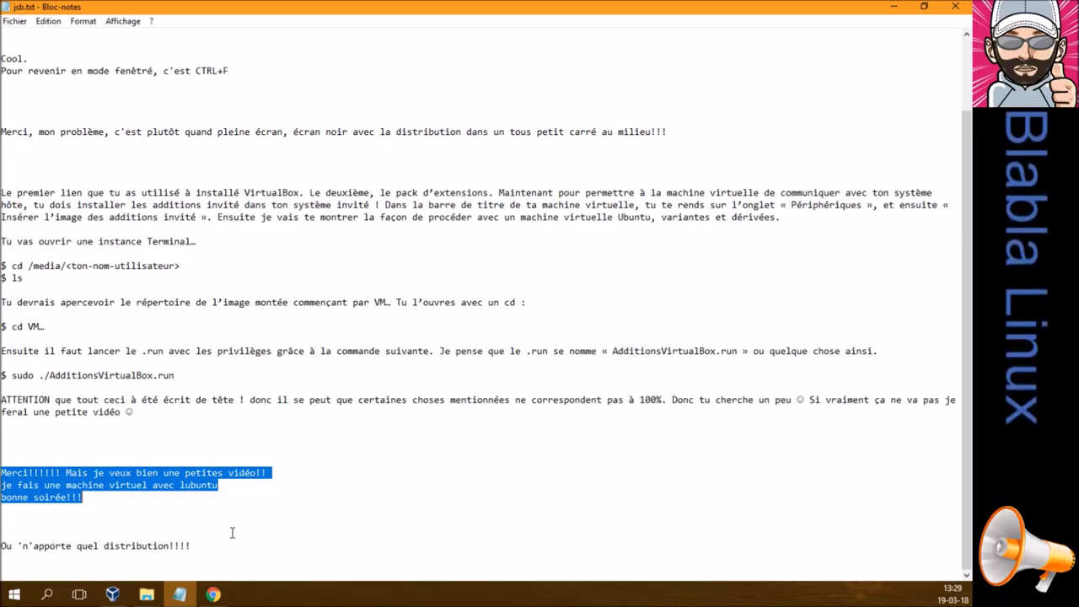
pyautogui.click(205, 546)
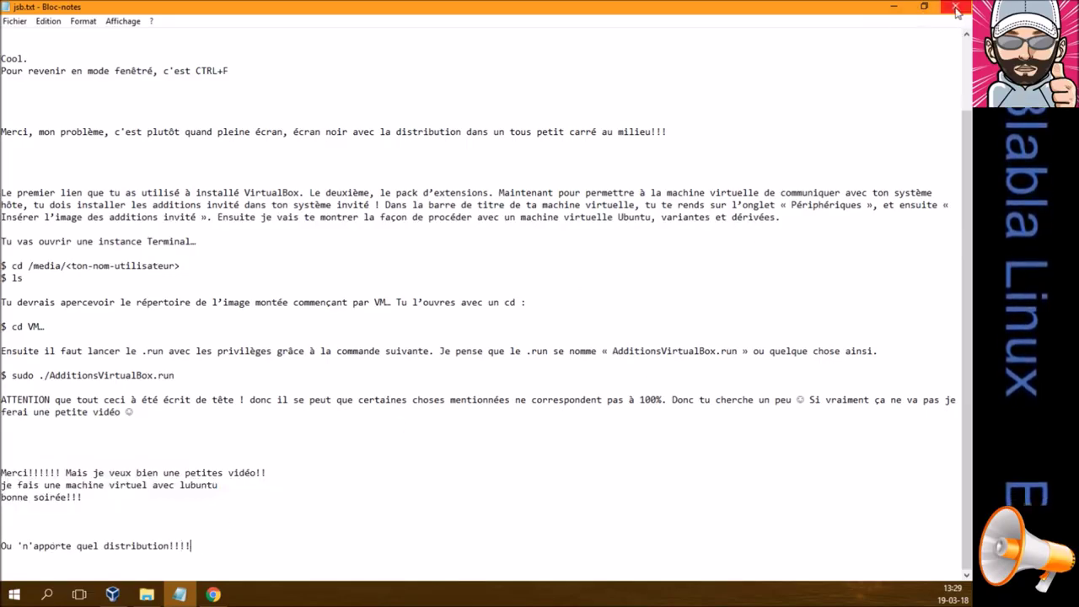
pyautogui.click(957, 10)
# Copy the linuxmint-18.3-xfce-64bit.iso file name from its Properties in Téléchargements, then return to VirtualBox
pyautogui.click(147, 594)
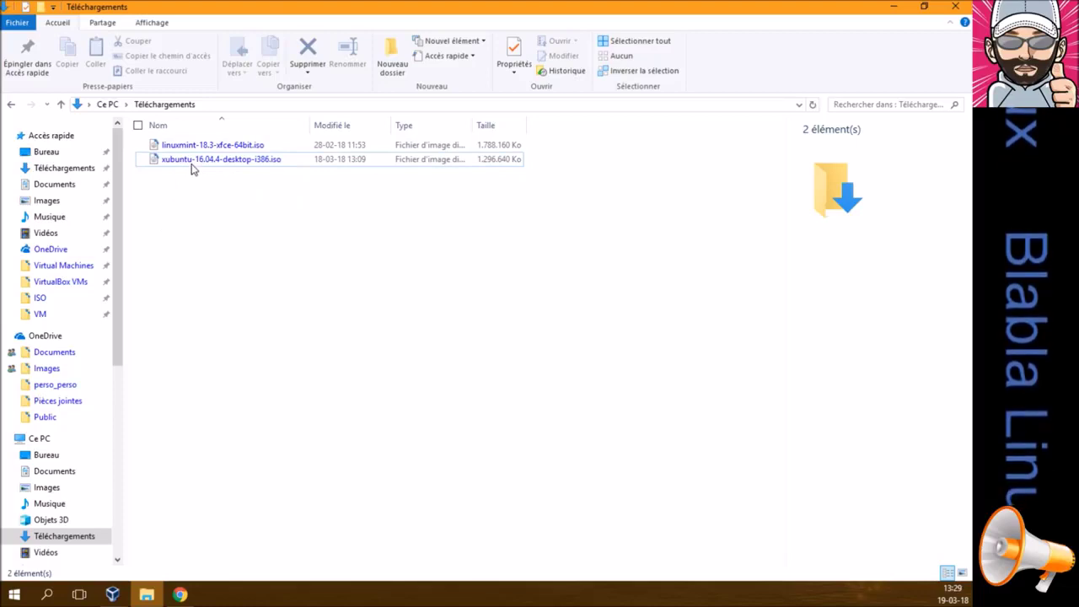
pyautogui.click(194, 146)
pyautogui.rightClick(194, 147)
pyautogui.click(239, 361)
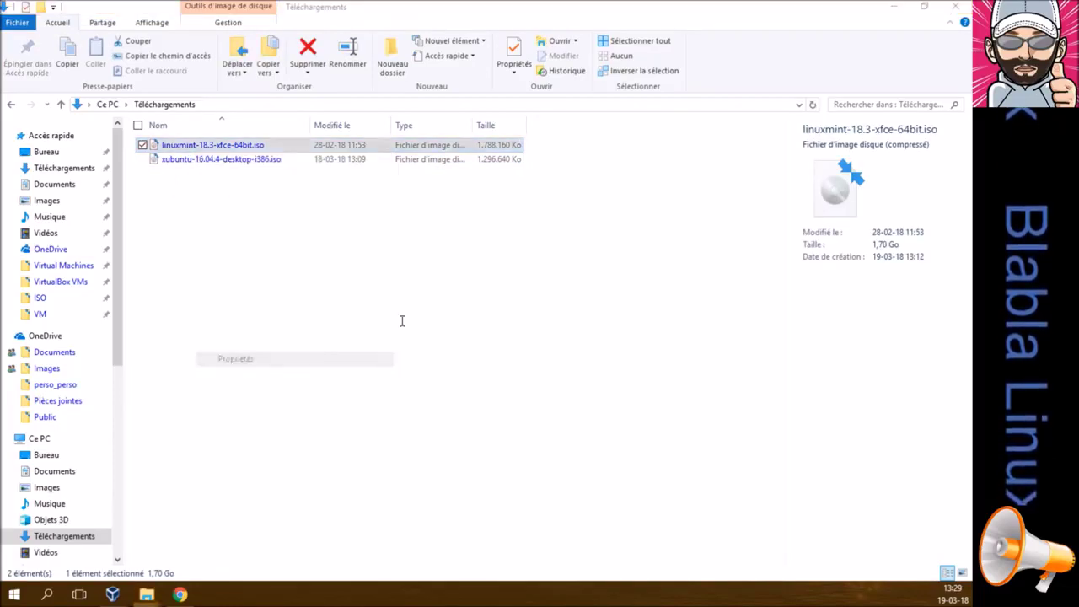
pyautogui.moveTo(402, 210); pyautogui.dragTo(270, 214)
pyautogui.hotkey('ctrl', 'c')
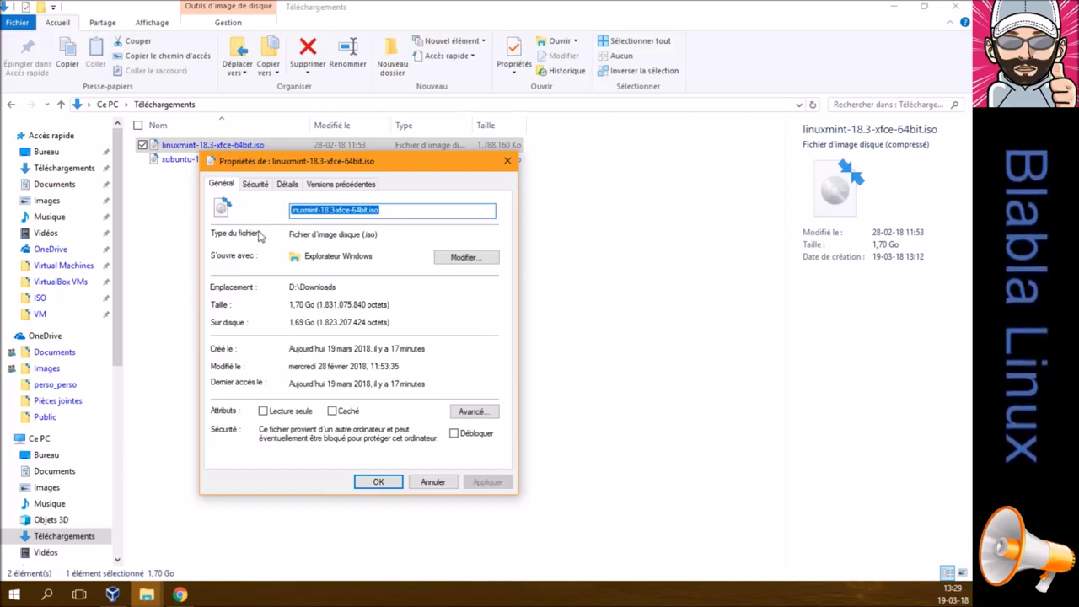
pyautogui.click(432, 483)
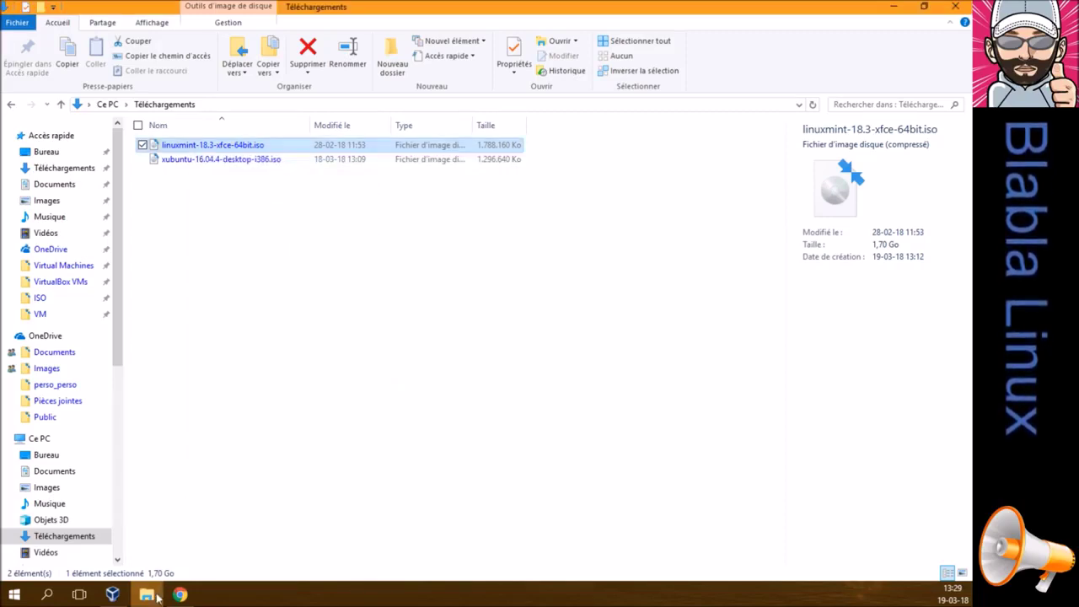
pyautogui.click(112, 594)
# Name the new VM linuxmint-18.3-xfce-64bit and give it 2048 MB of memory
pyautogui.click(16, 46)
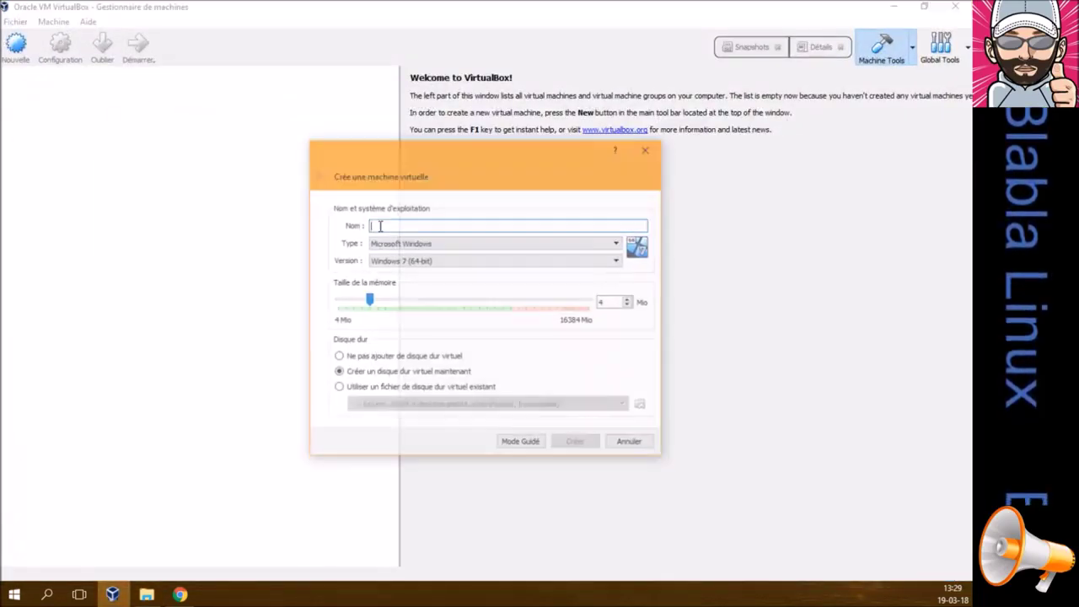
pyautogui.hotkey('ctrl', 'v')
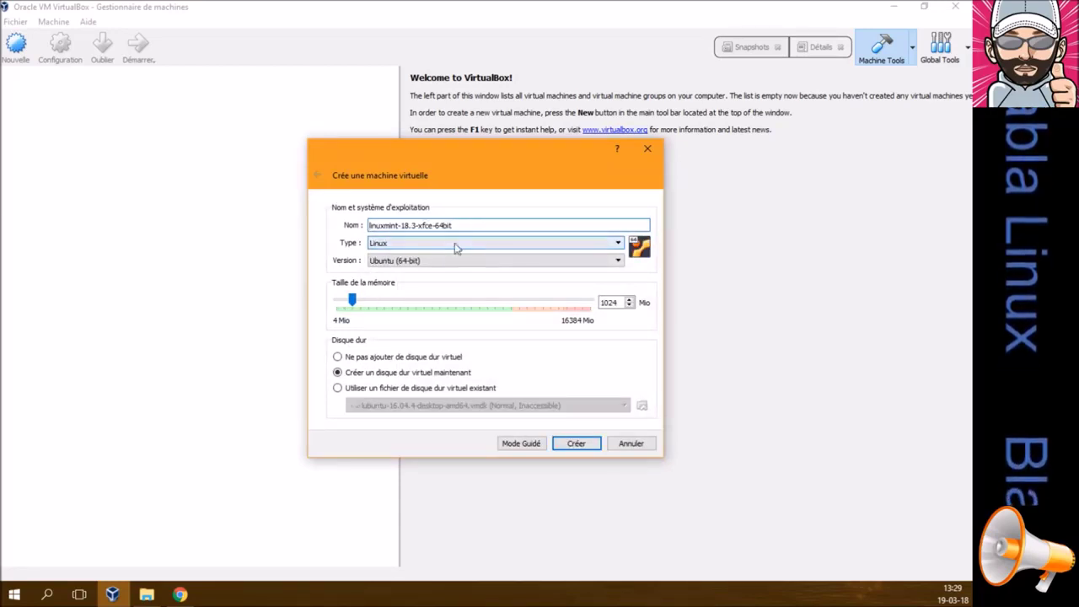
pyautogui.moveTo(627, 302); pyautogui.dragTo(583, 301)
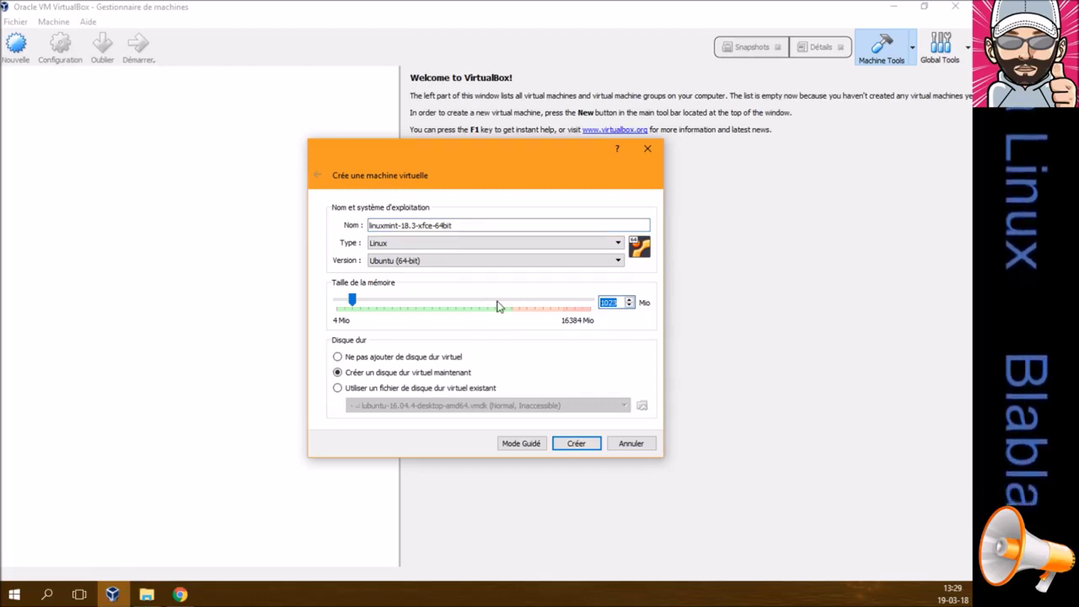
pyautogui.click(616, 302)
pyautogui.doubleClick(609, 303)
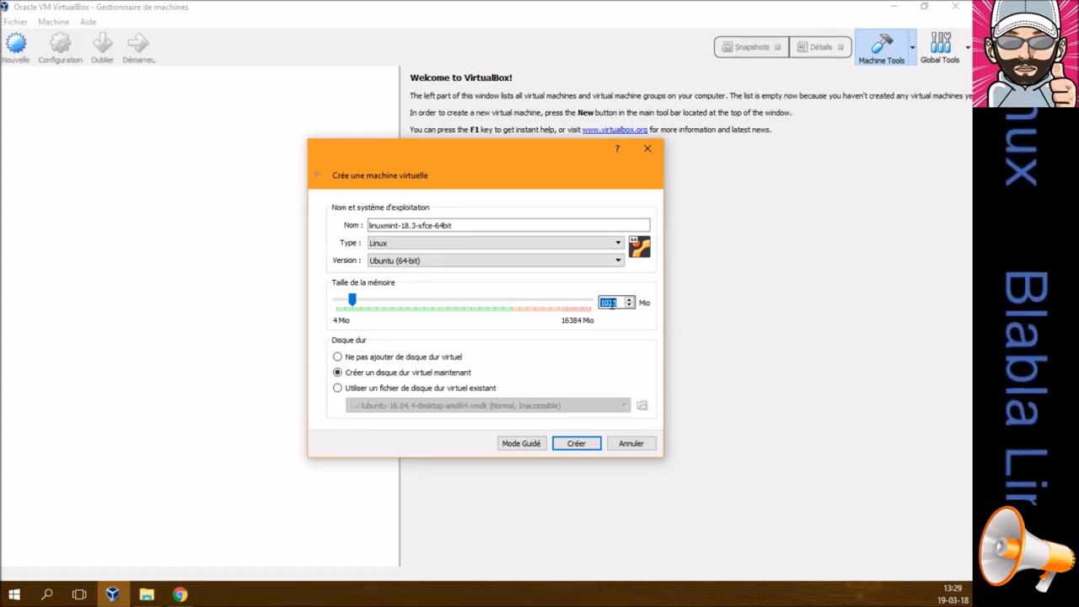
pyautogui.write('2048')
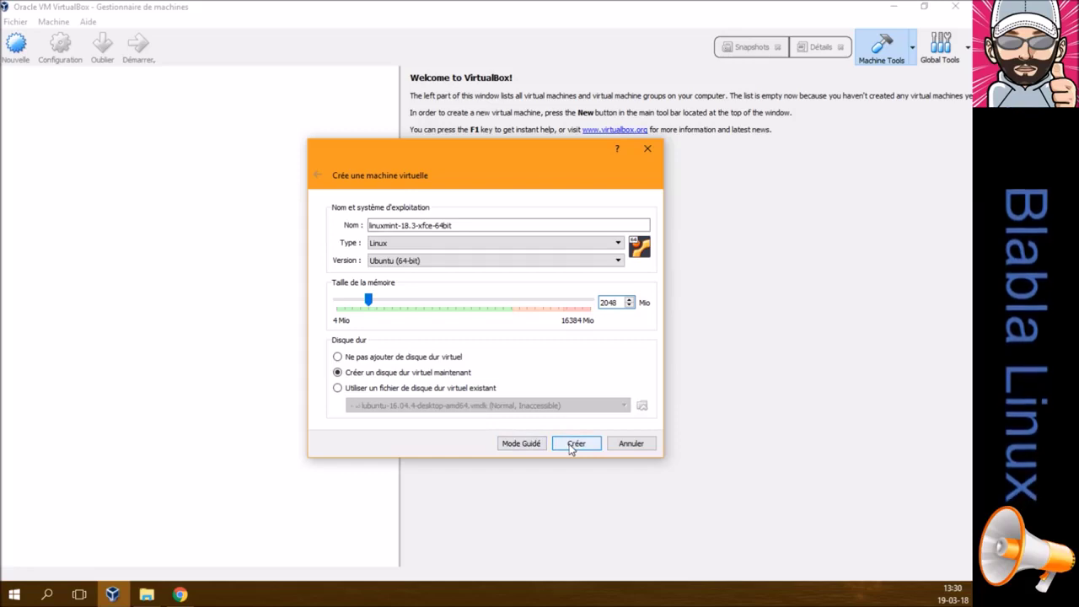
pyautogui.click(571, 445)
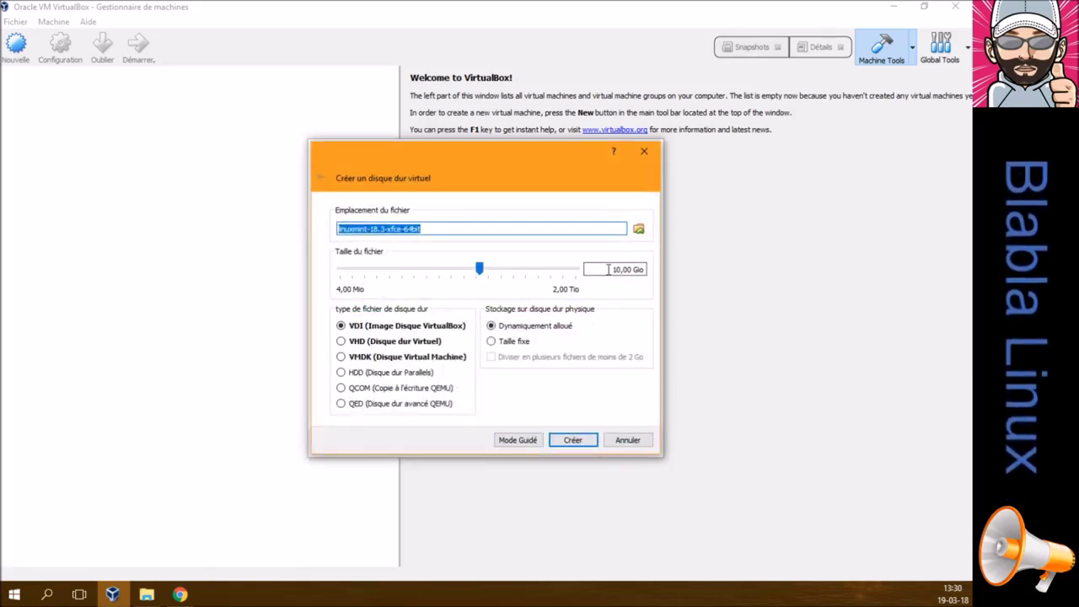
# Create a 20 GB VMDK virtual hard disk for the machine
pyautogui.click(610, 269)
pyautogui.press('Delete')
pyautogui.write('2')
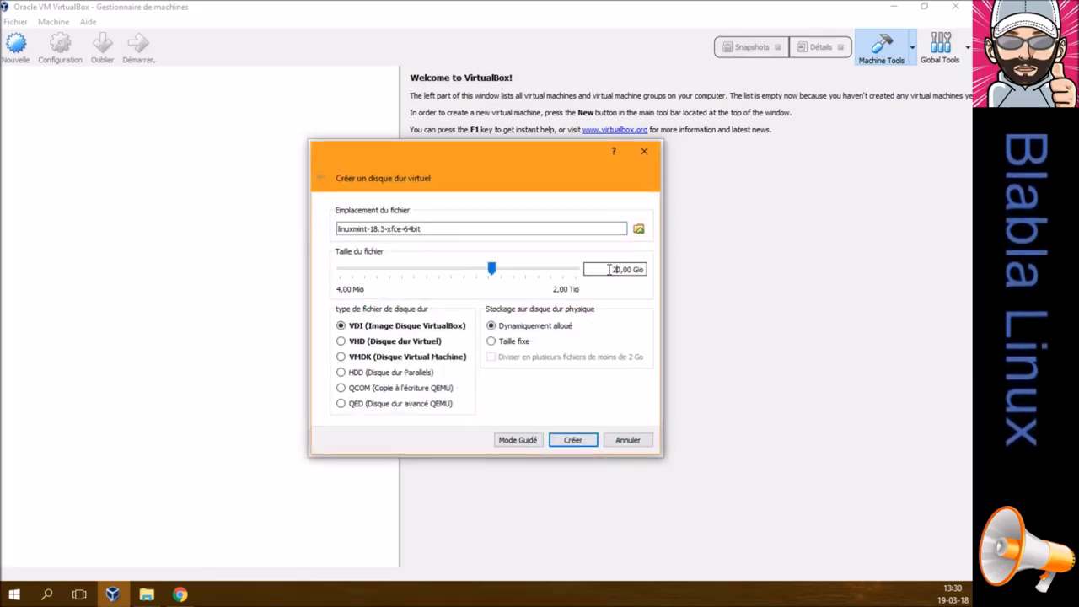
pyautogui.click(341, 357)
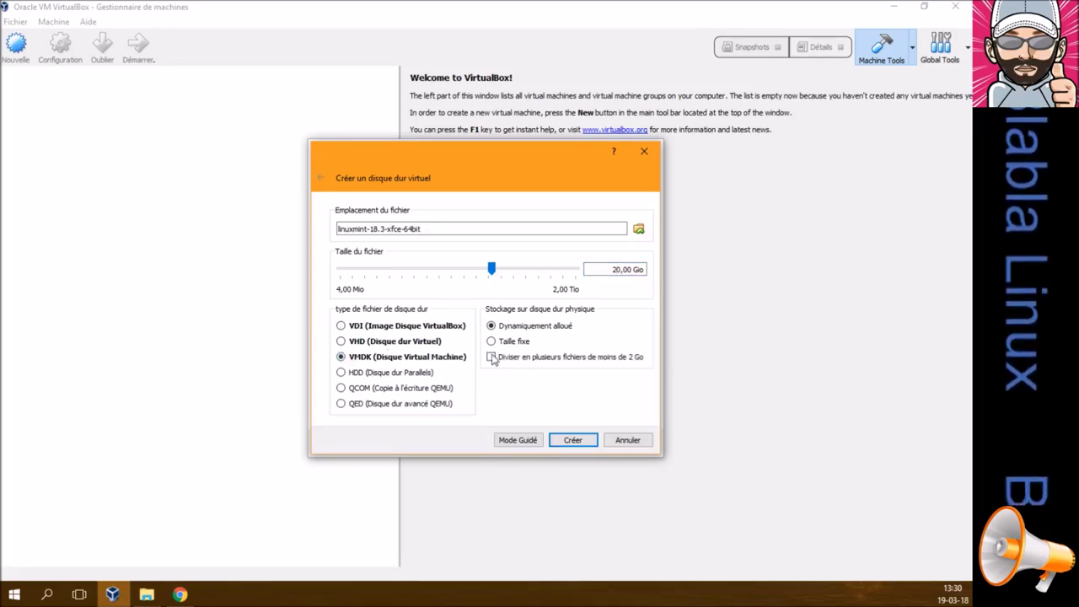
pyautogui.click(568, 440)
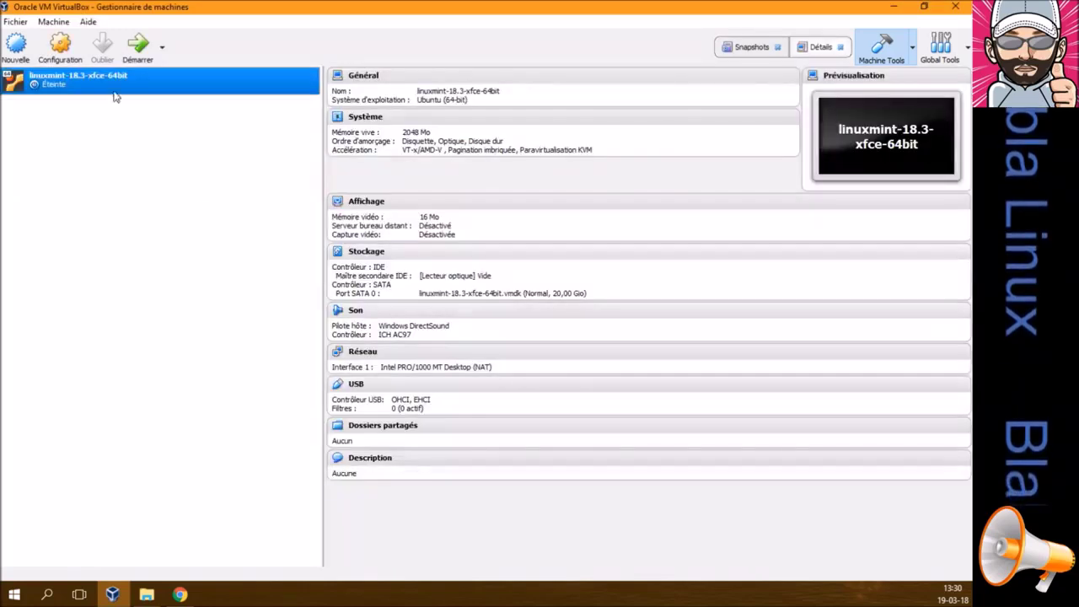
# In the Mint VM's settings, make shared clipboard and drag-and-drop bidirectional
pyautogui.click(59, 47)
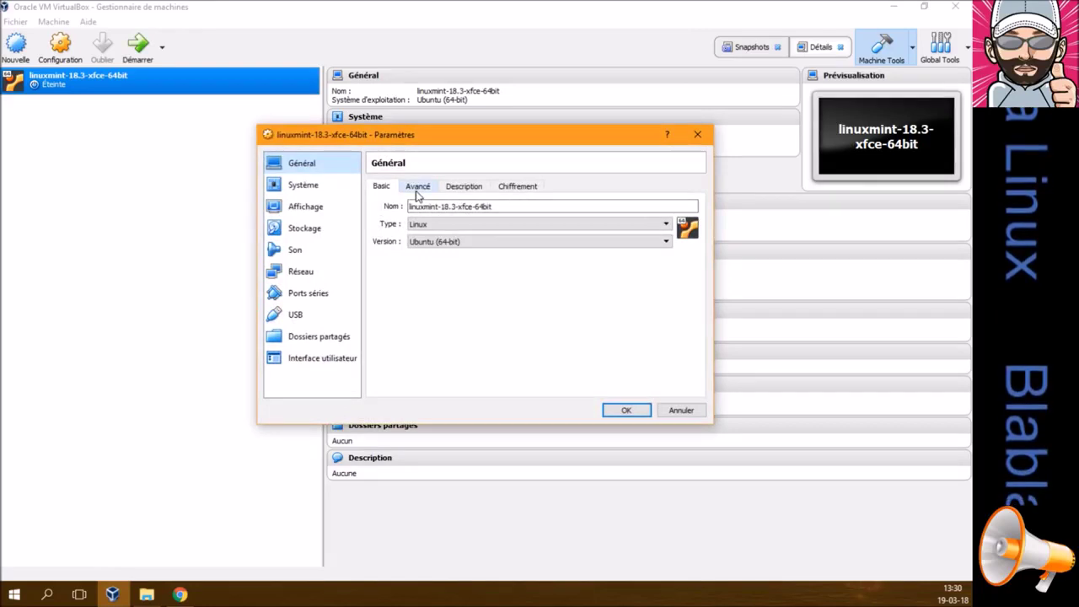
pyautogui.click(418, 187)
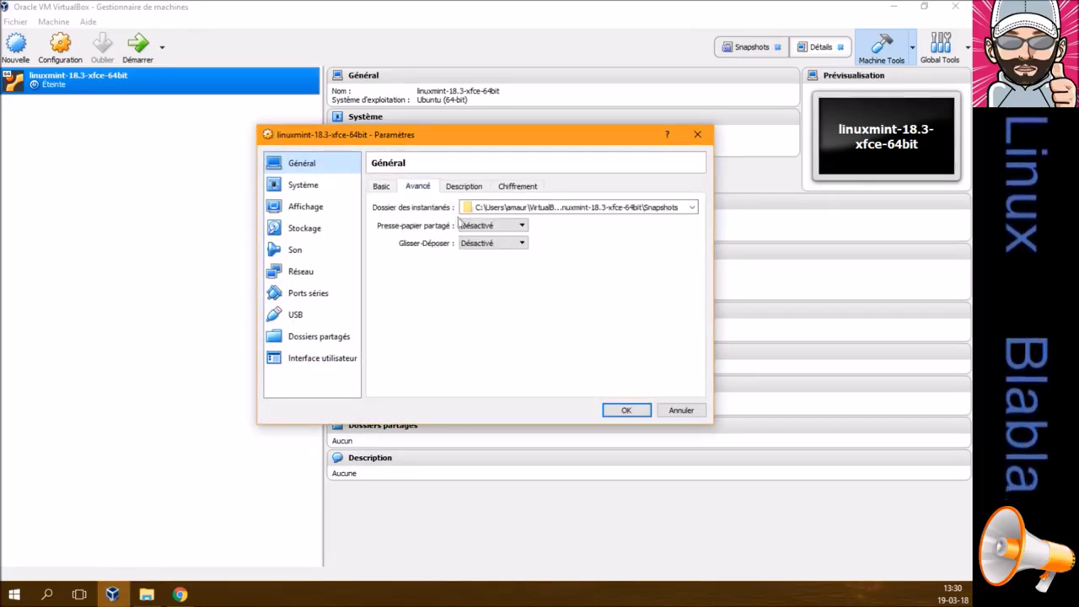
pyautogui.click(495, 226)
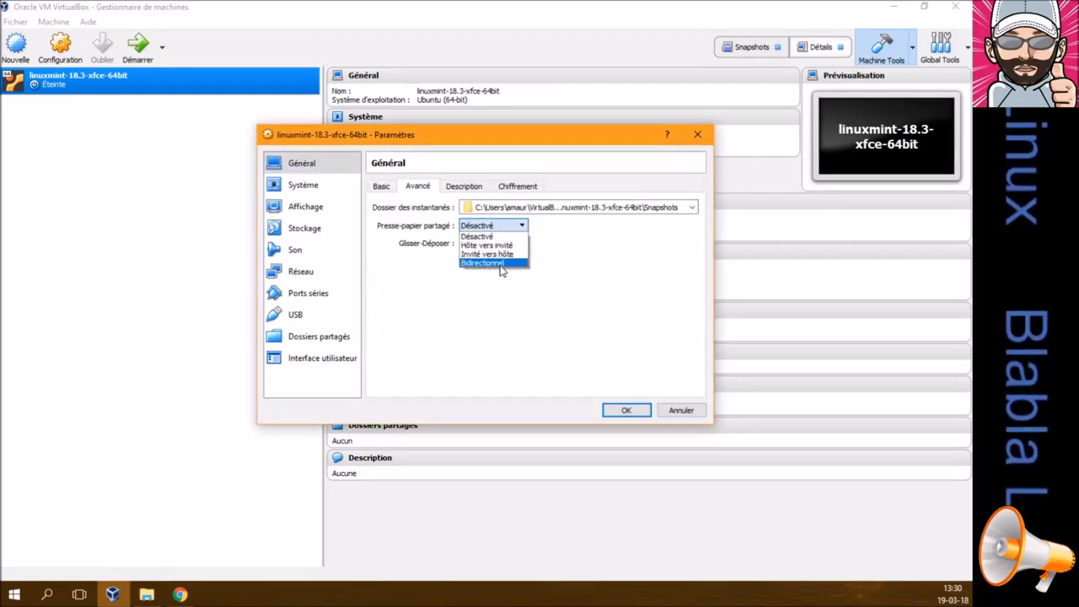
pyautogui.click(501, 266)
pyautogui.click(497, 246)
pyautogui.click(502, 282)
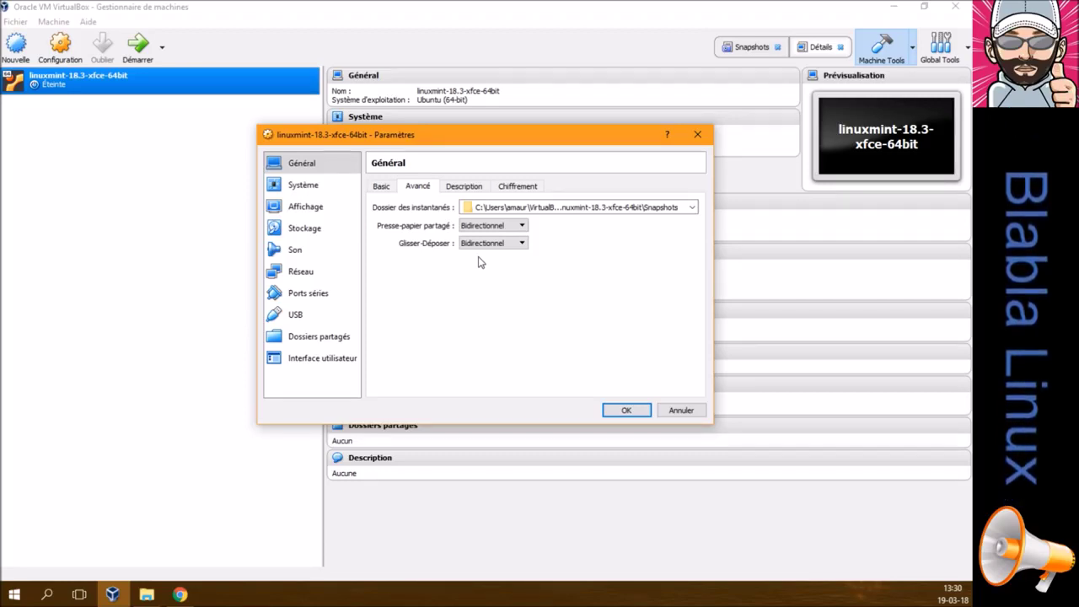
# Enter 'bbbx:' as the machine description and view the encryption options
pyautogui.click(464, 186)
pyautogui.write('bbb')
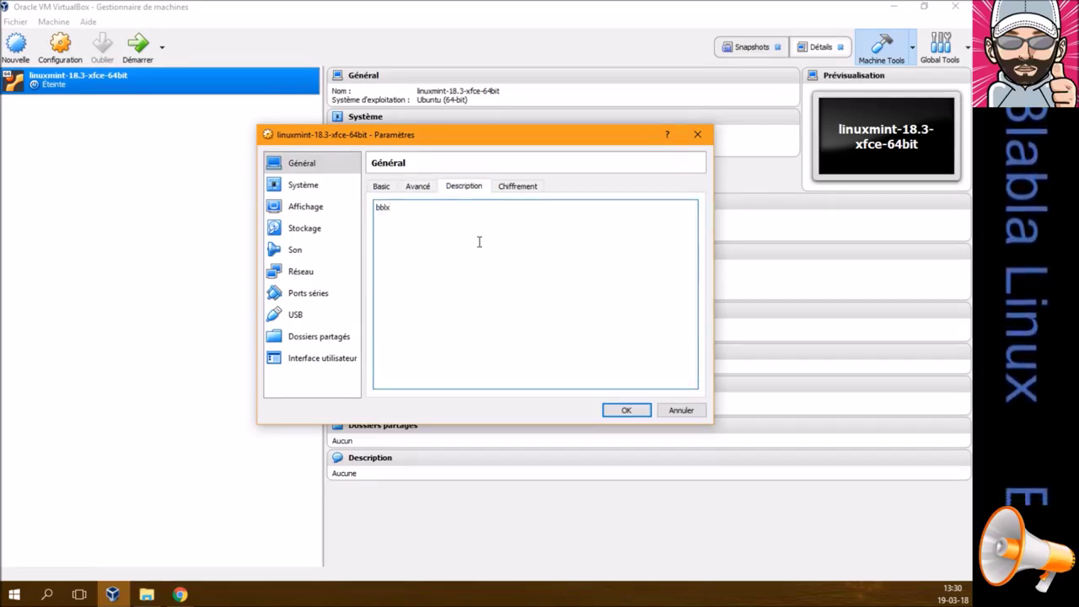
pyautogui.write('x: blabla')
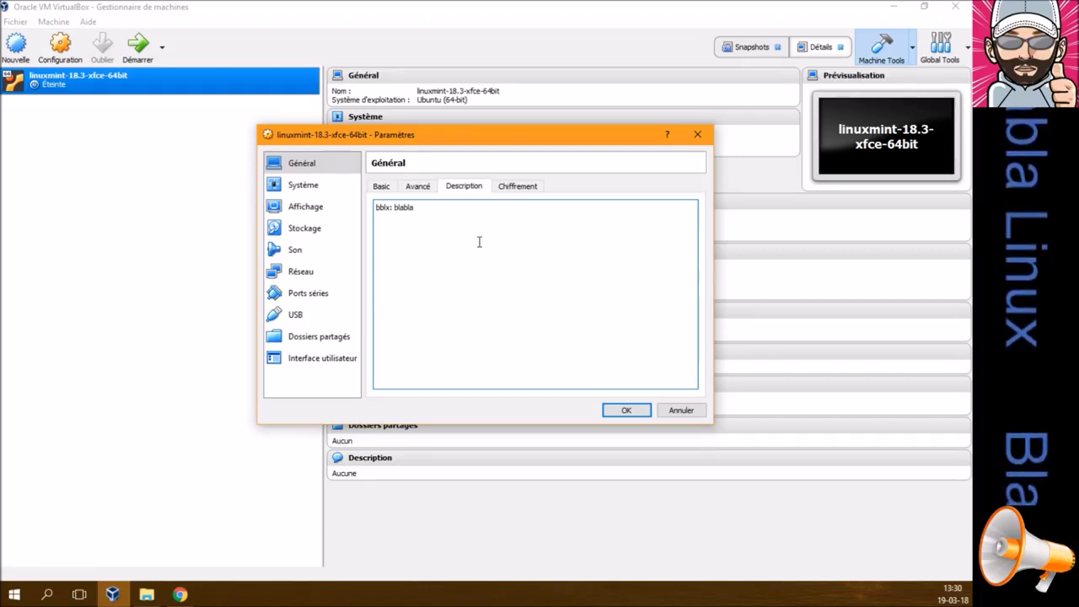
pyautogui.click(514, 187)
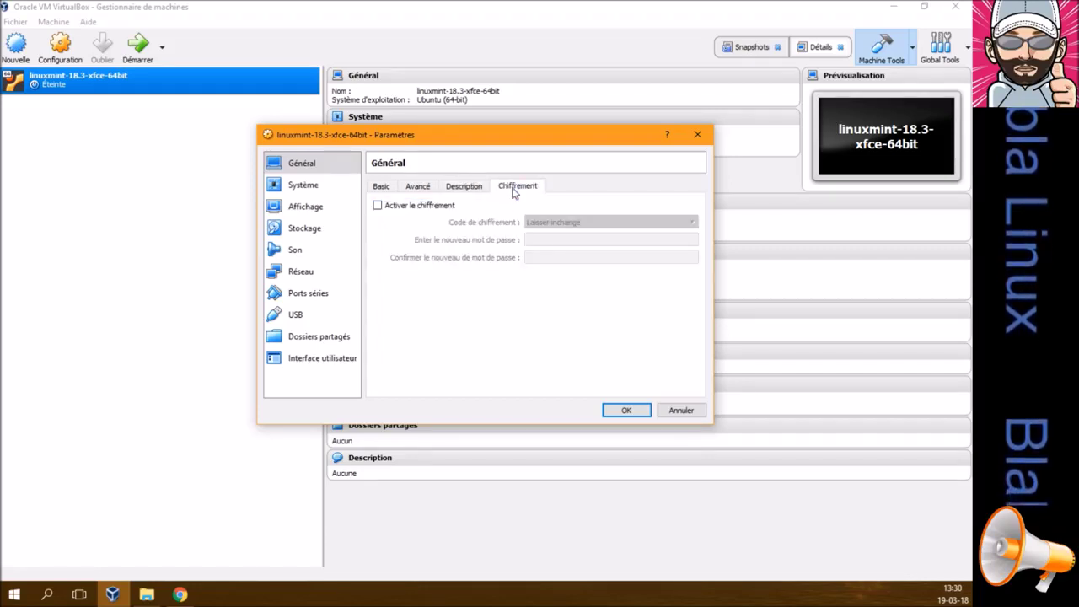
# Remove floppy from the boot order and give the VM 2 processors
pyautogui.click(291, 186)
pyautogui.click(460, 239)
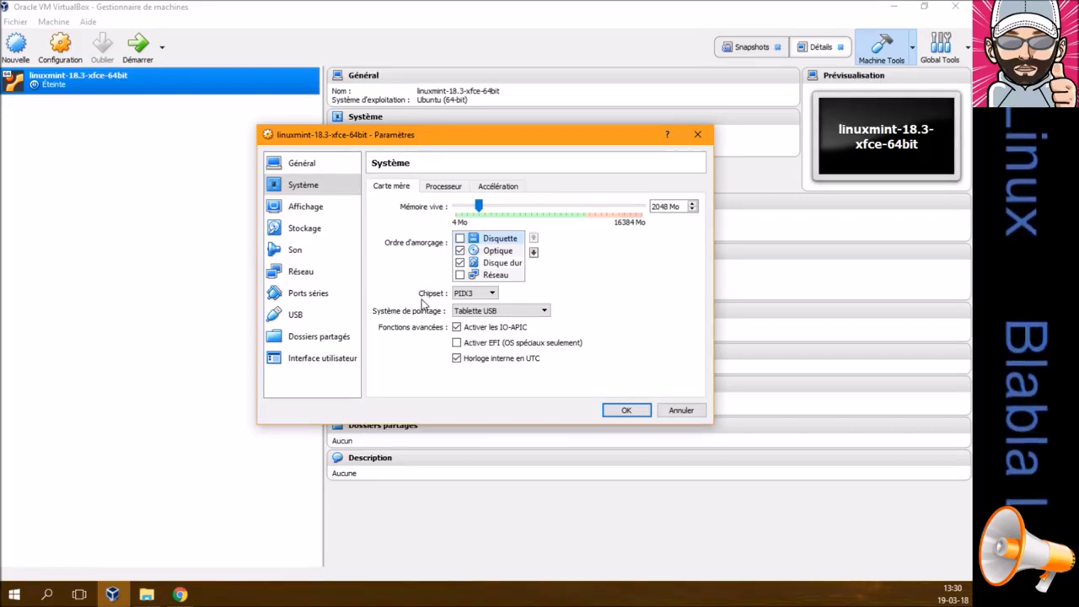
pyautogui.click(432, 186)
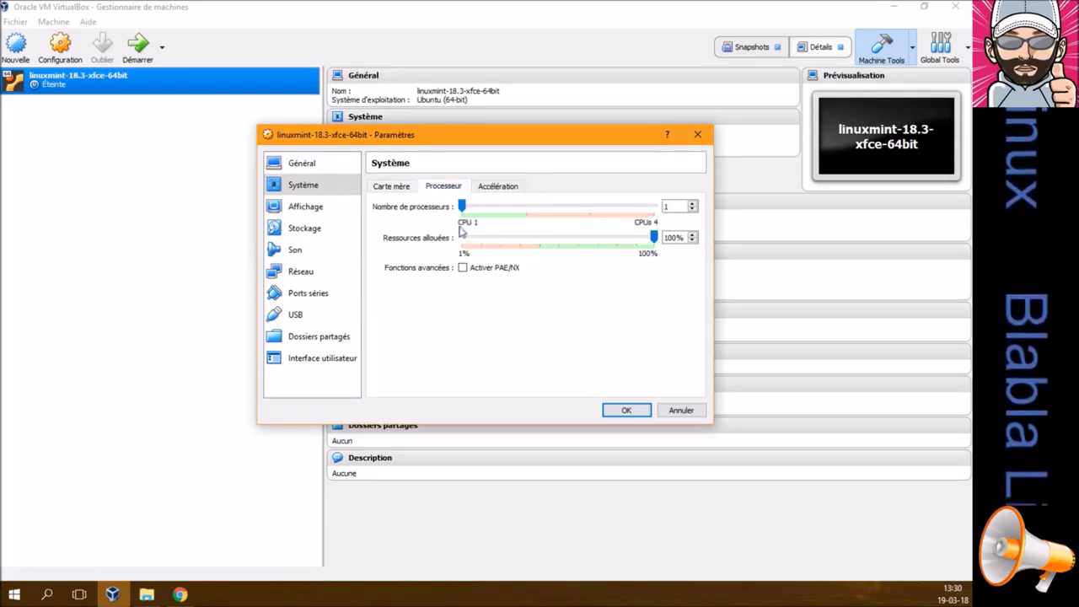
pyautogui.moveTo(464, 209); pyautogui.dragTo(510, 216)
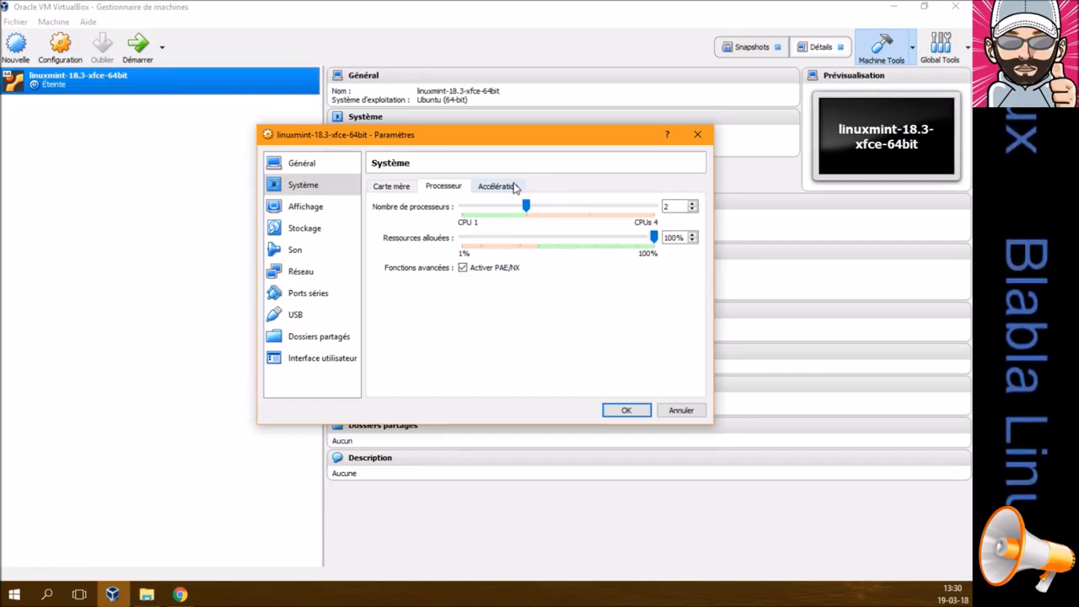
pyautogui.click(513, 186)
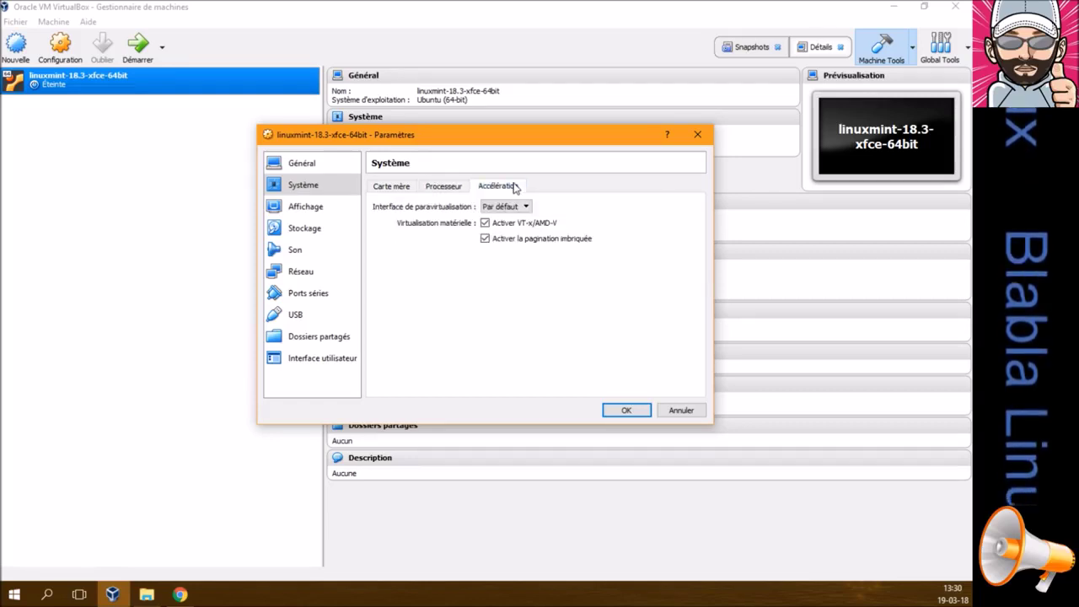
# Set video memory to 64 MB and review the Remote Display and Video Capture tabs
pyautogui.click(313, 210)
pyautogui.moveTo(674, 207); pyautogui.dragTo(651, 208)
pyautogui.write('64 Mo')
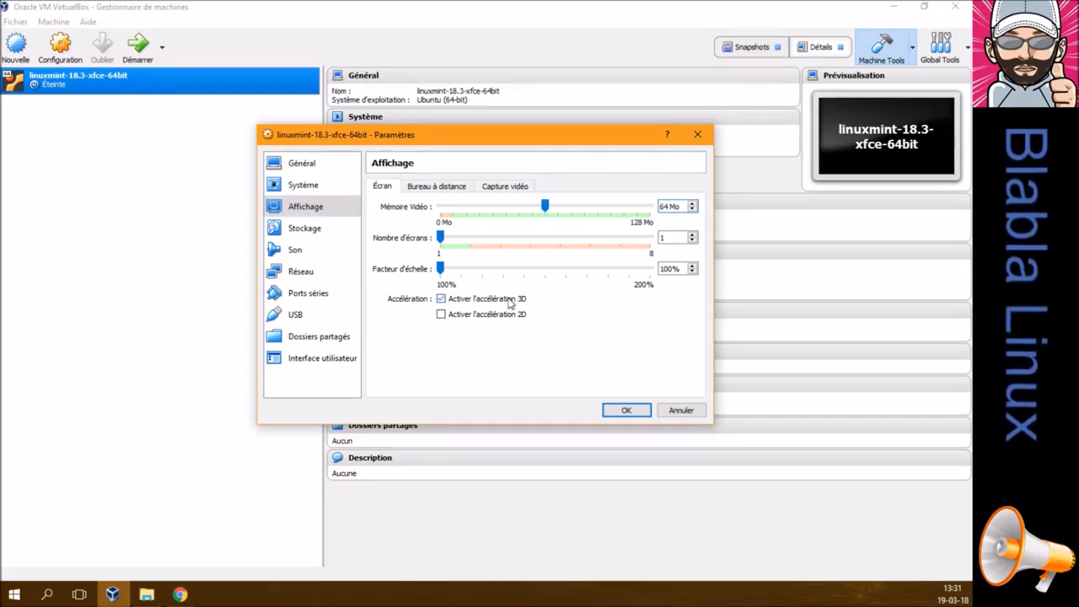
pyautogui.click(455, 187)
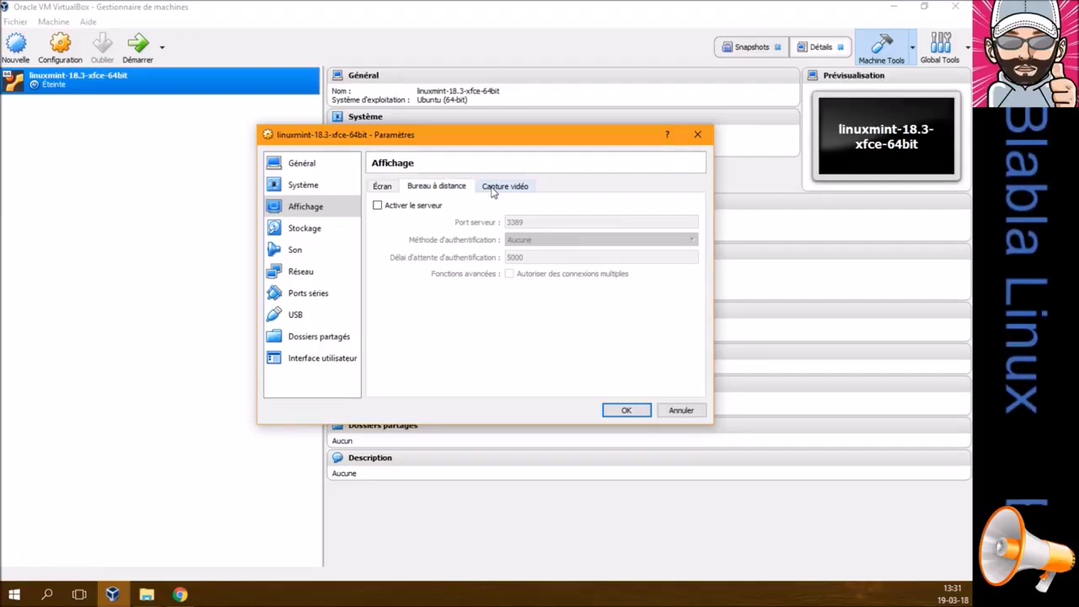
pyautogui.click(494, 191)
pyautogui.click(337, 229)
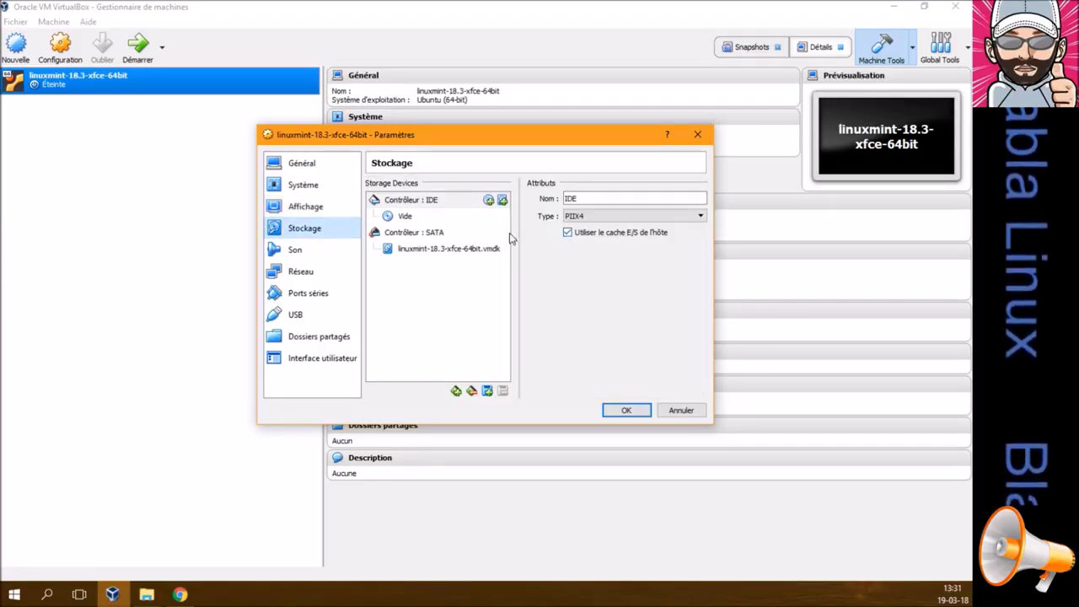
# Load linuxmint-18.3-xfce-64bit.iso into the empty IDE optical drive
pyautogui.click(411, 217)
pyautogui.click(699, 200)
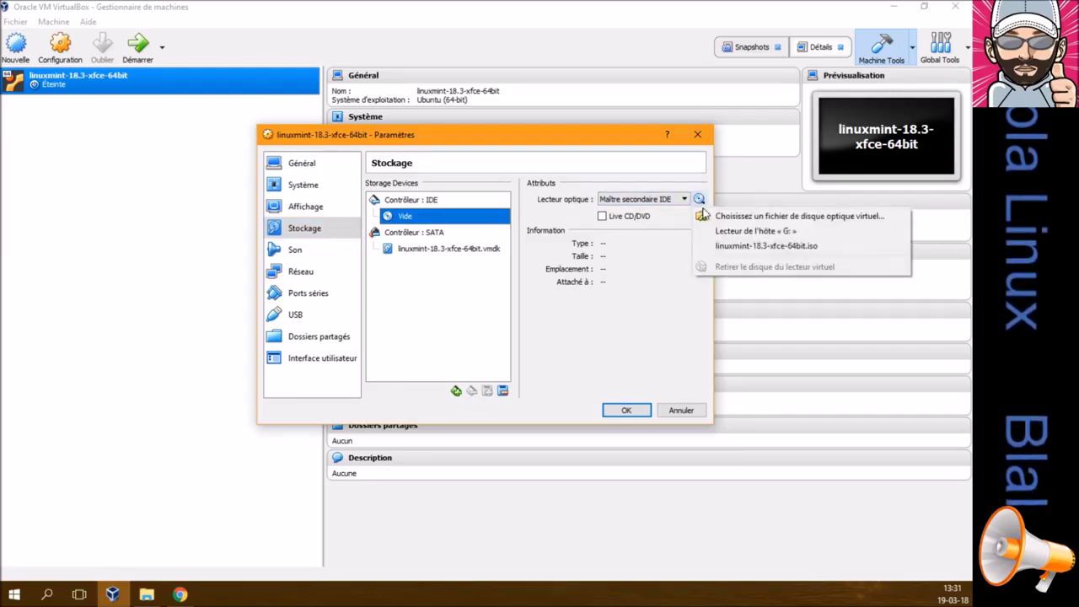
pyautogui.click(708, 216)
pyautogui.doubleClick(459, 240)
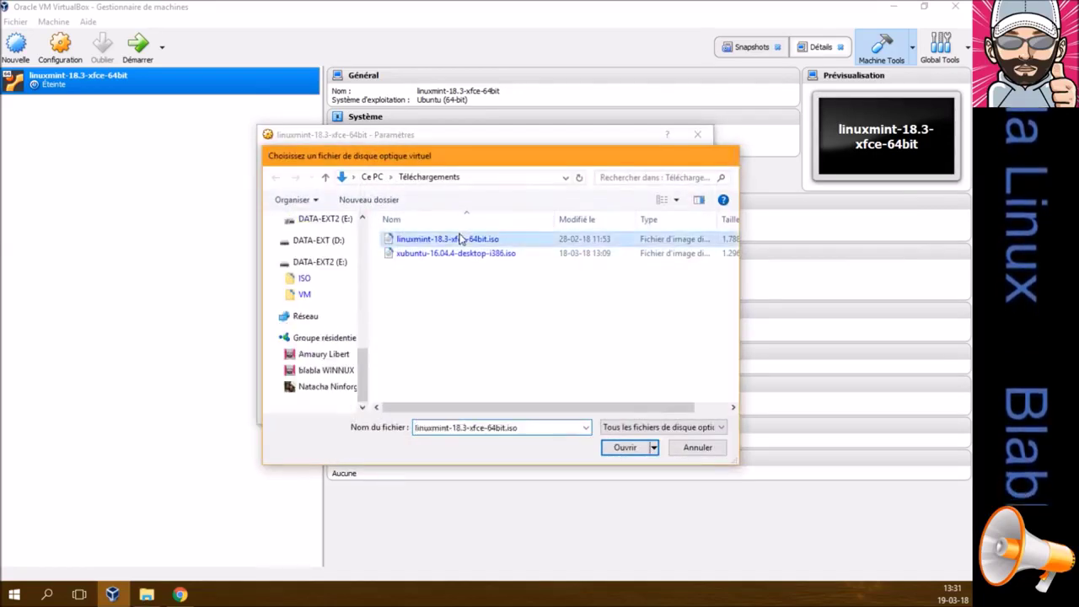
# Mark the virtual hard disk as solid-state and set the audio controller to Intel HD Audio
pyautogui.click(440, 235)
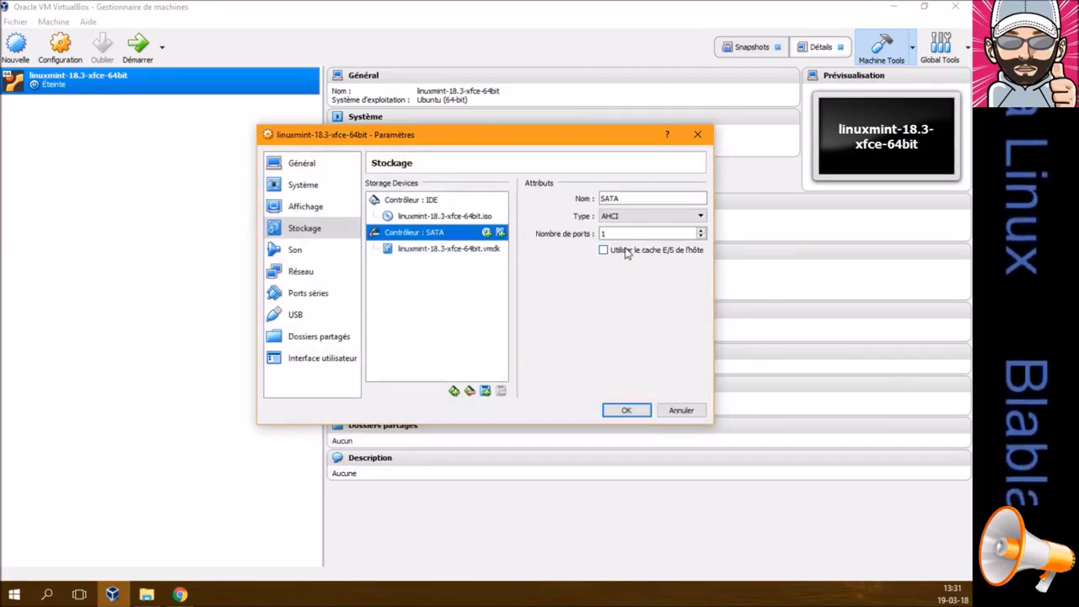
pyautogui.click(467, 251)
pyautogui.click(609, 216)
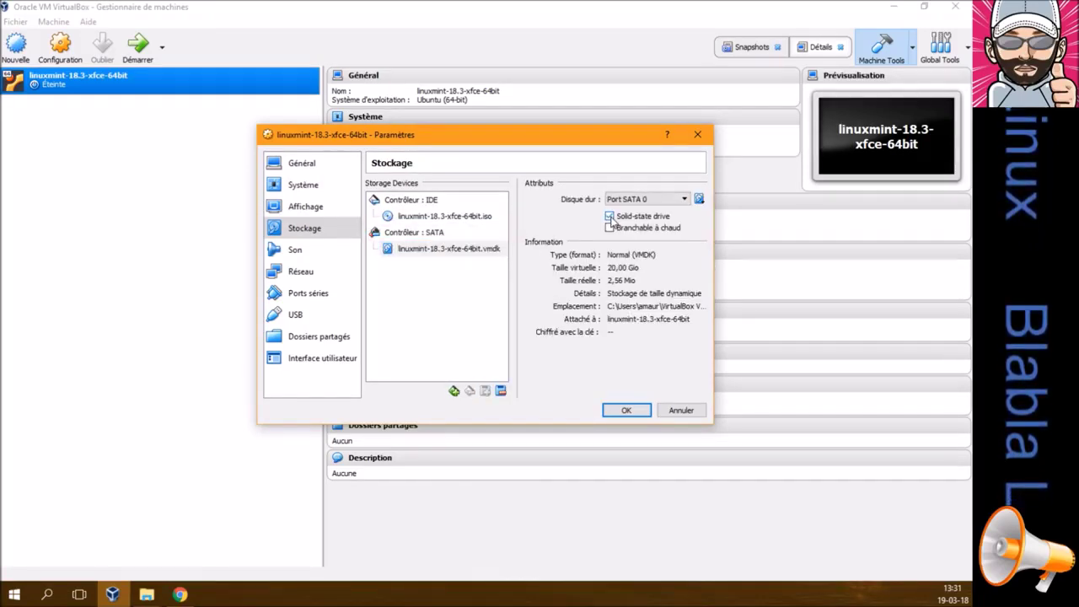
pyautogui.click(295, 250)
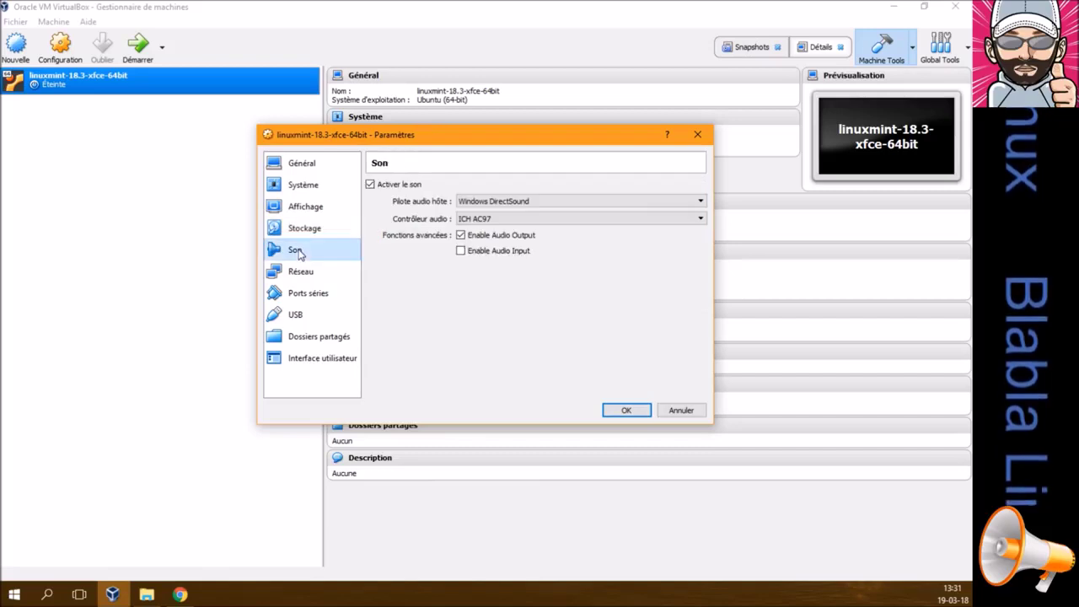
pyautogui.click(493, 222)
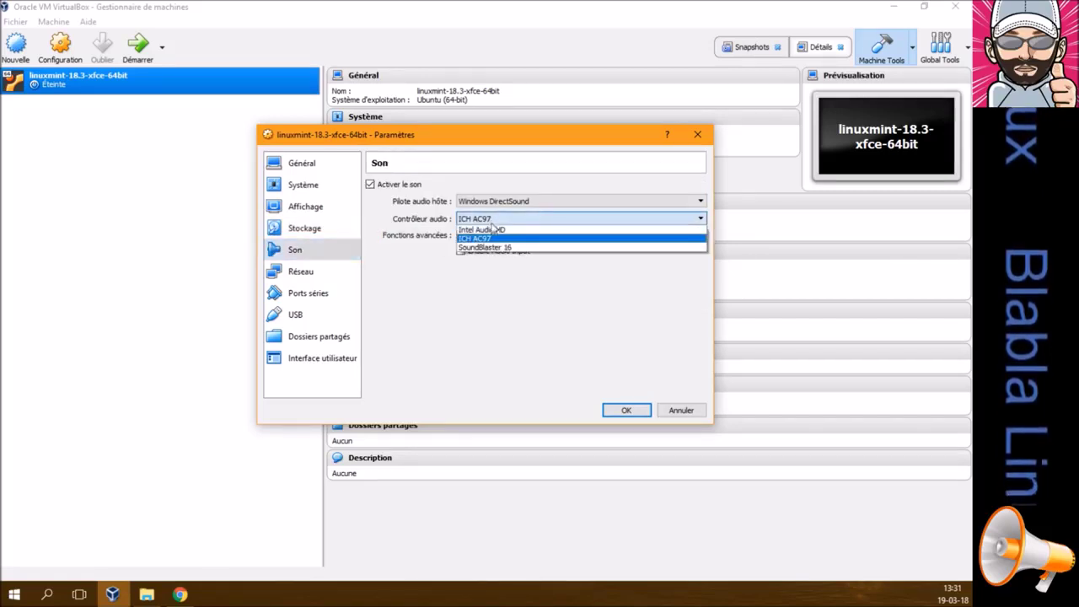
pyautogui.click(492, 229)
# Show the mini toolbar at the top of the screen and save the VM settings
pyautogui.click(314, 273)
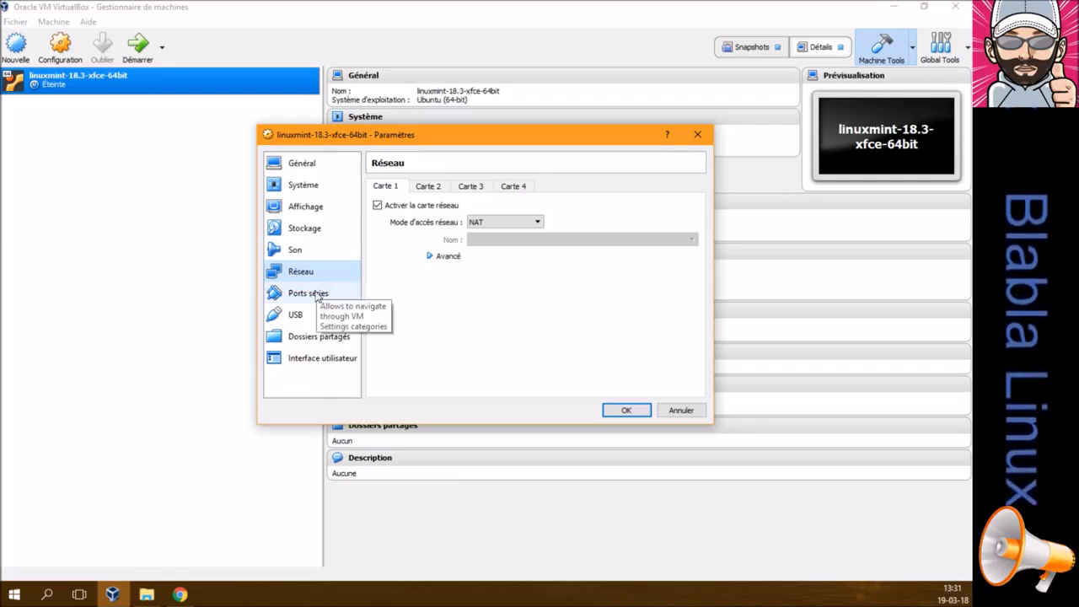
pyautogui.click(317, 294)
pyautogui.click(319, 314)
pyautogui.click(322, 340)
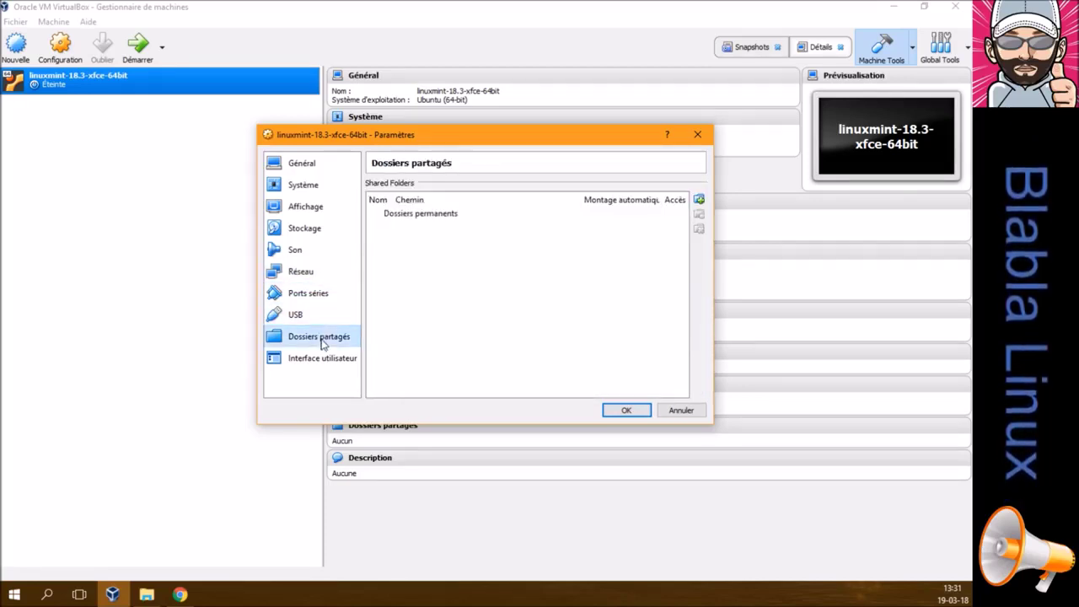
pyautogui.click(329, 359)
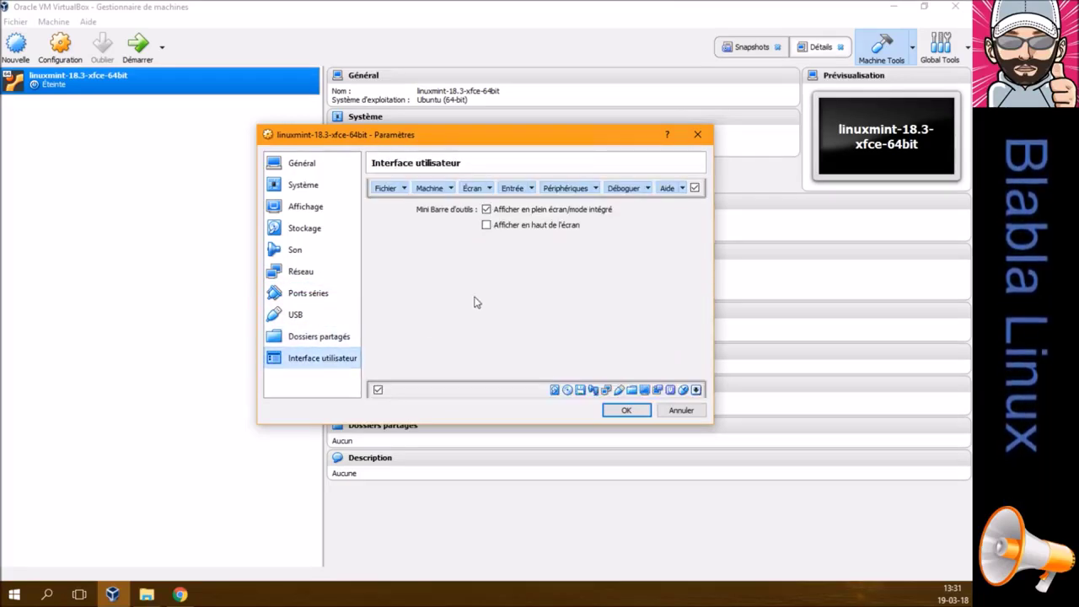
pyautogui.click(487, 226)
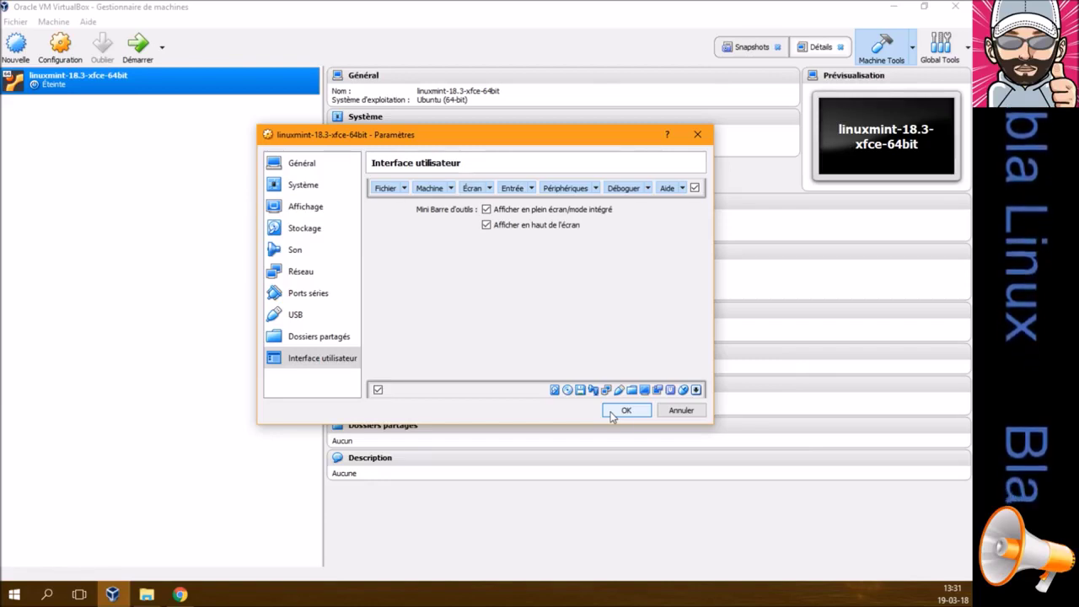
pyautogui.click(624, 411)
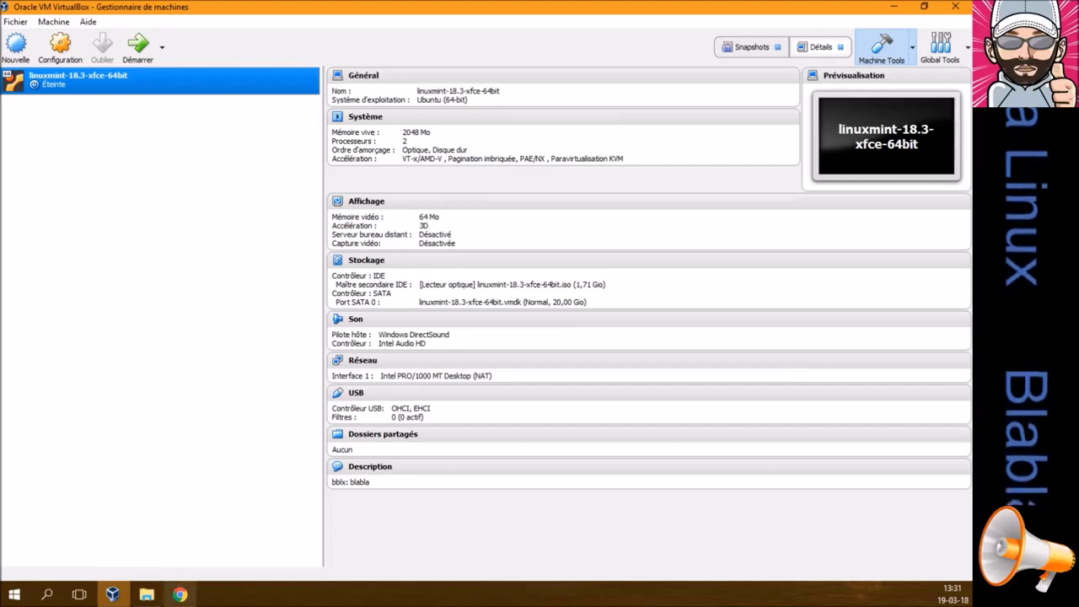
pyautogui.click(147, 594)
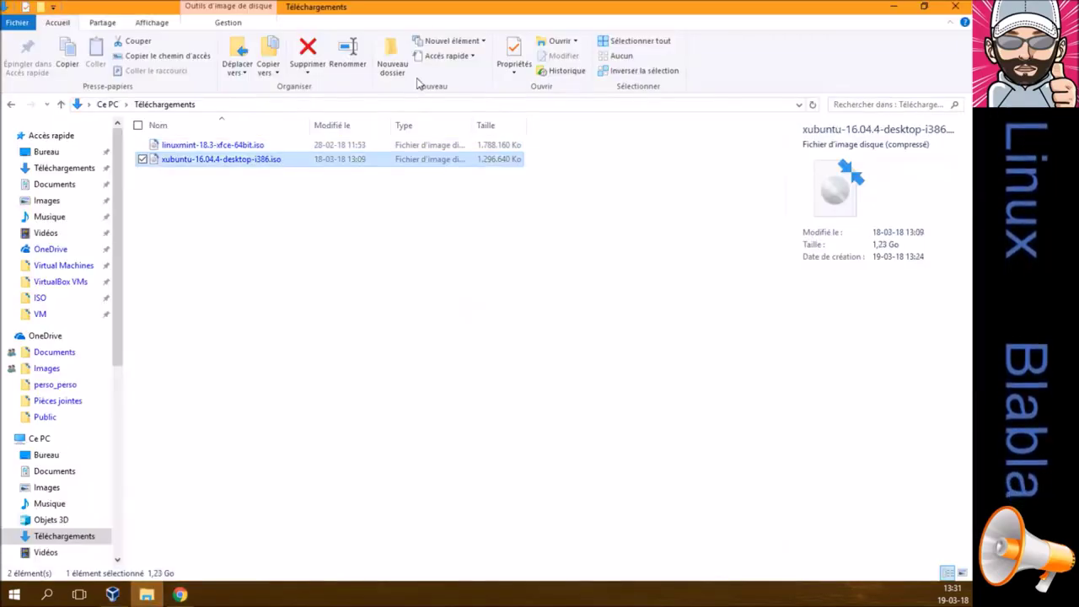
# View the xubuntu-16.04.4-desktop-i386.iso Properties, select its full name, then close File Explorer
pyautogui.click(513, 52)
pyautogui.moveTo(723, 104); pyautogui.dragTo(587, 103)
pyautogui.hotkey('ctrl', 'c')
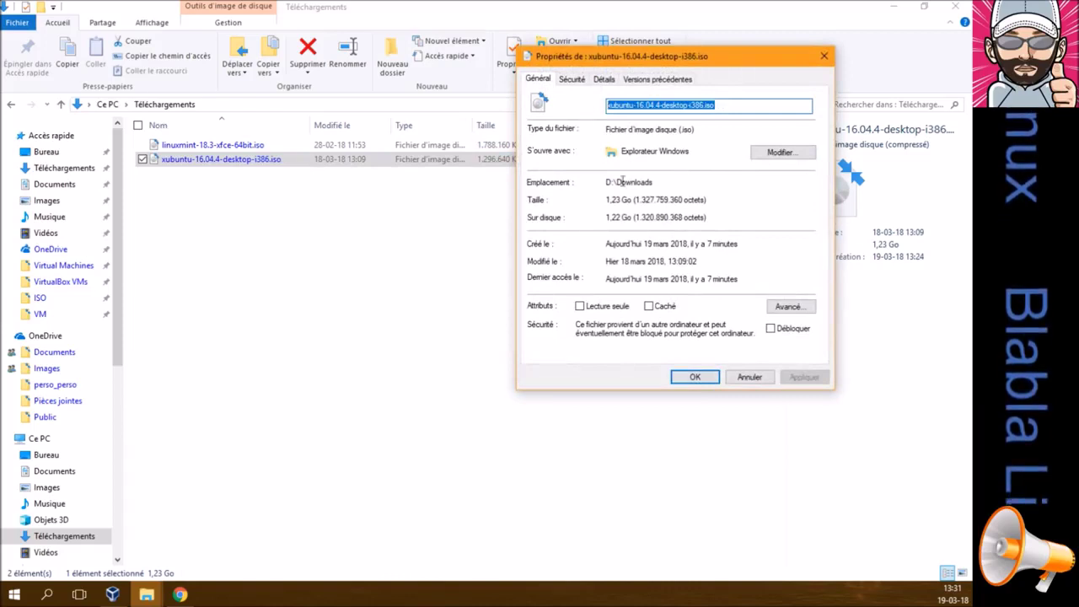
pyautogui.click(749, 377)
pyautogui.click(380, 381)
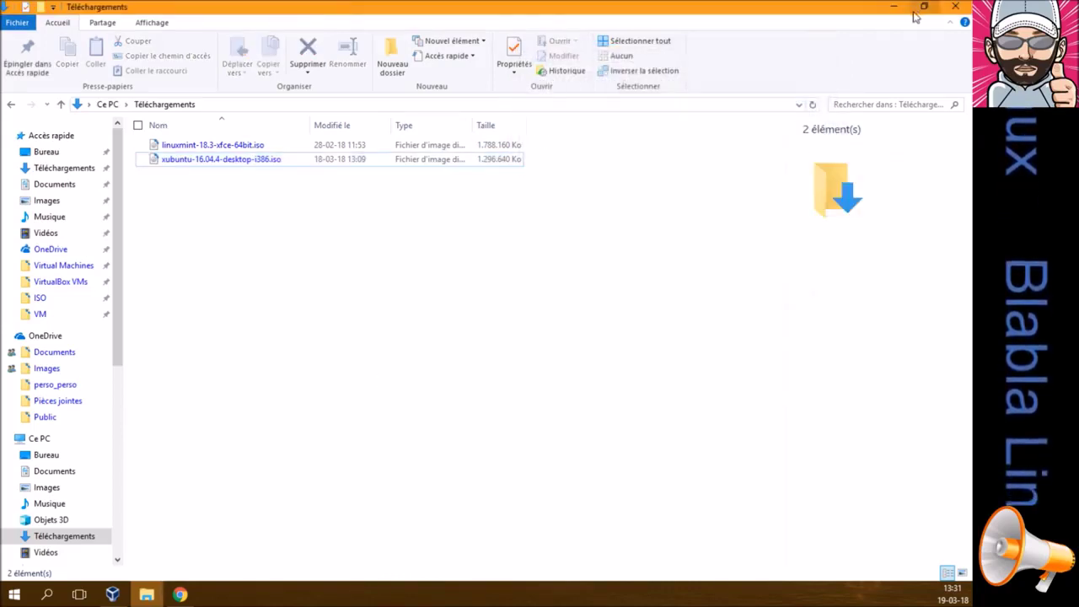
pyautogui.click(955, 6)
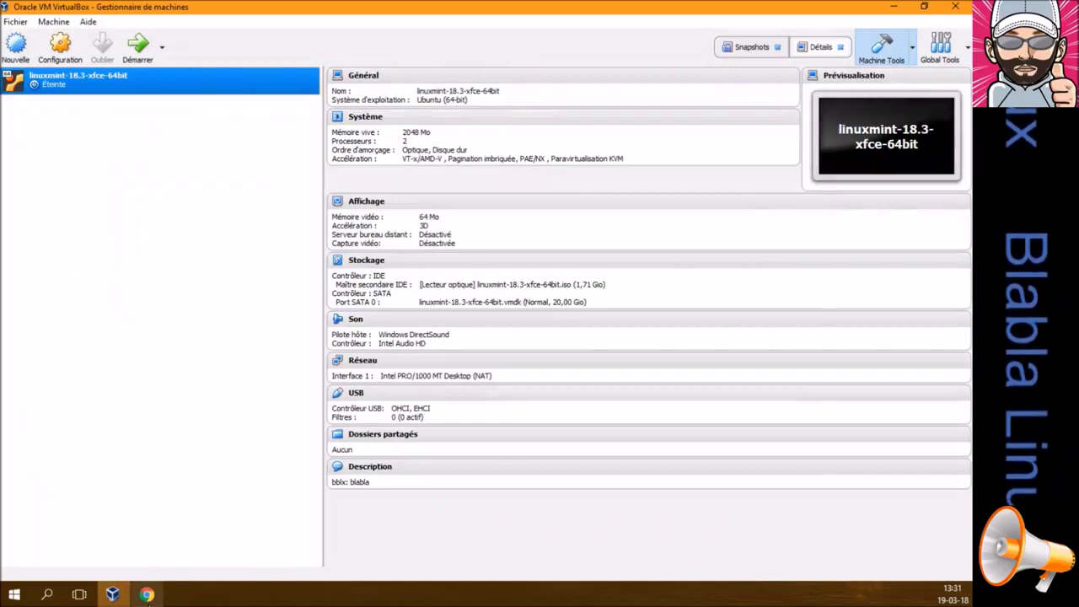
pyautogui.moveTo(147, 595)
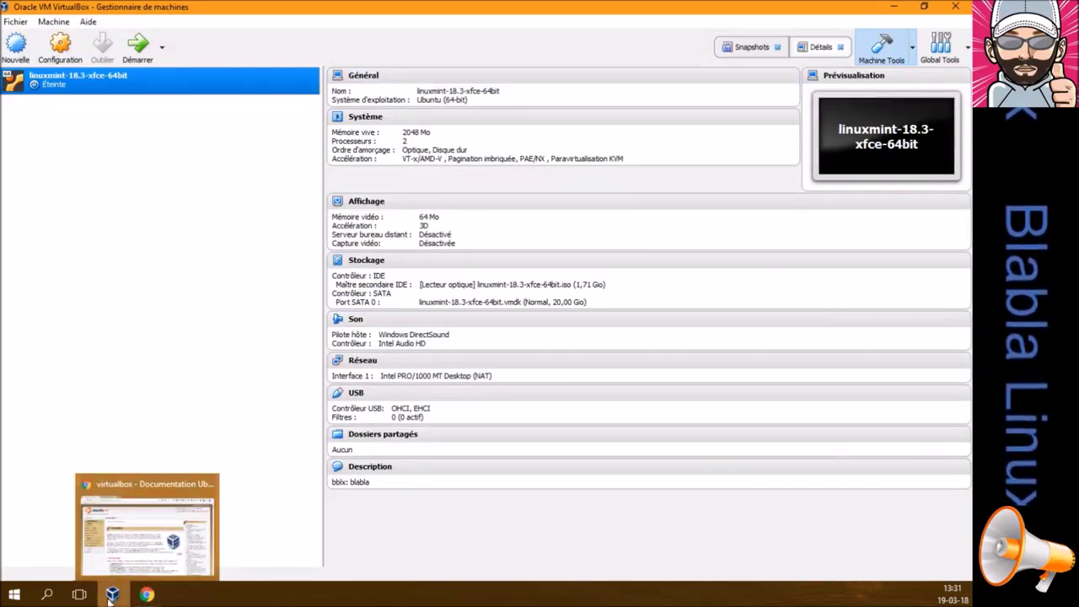
pyautogui.click(61, 46)
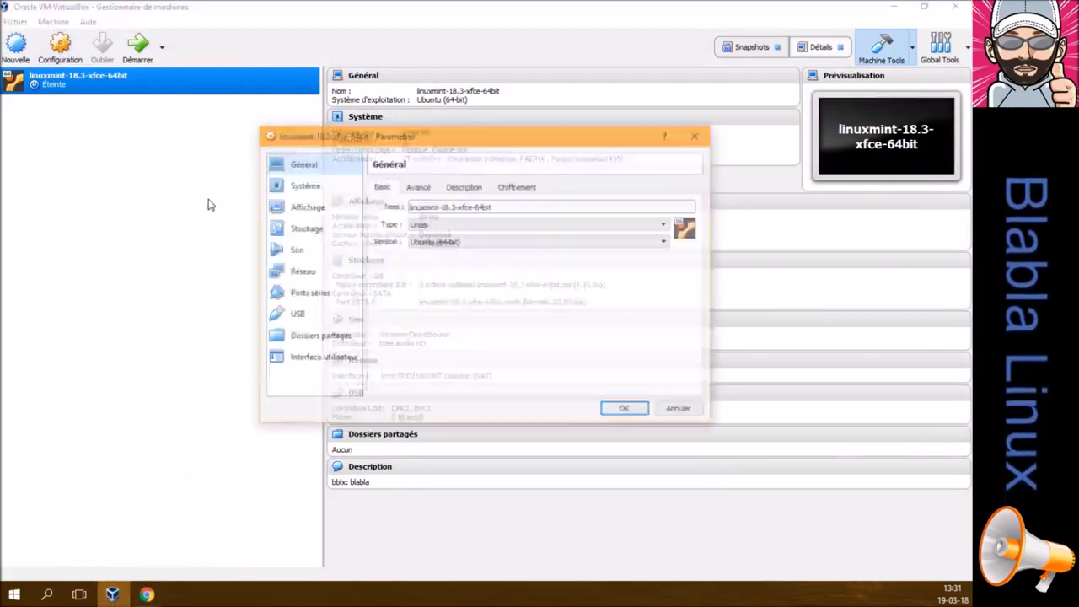
pyautogui.click(663, 410)
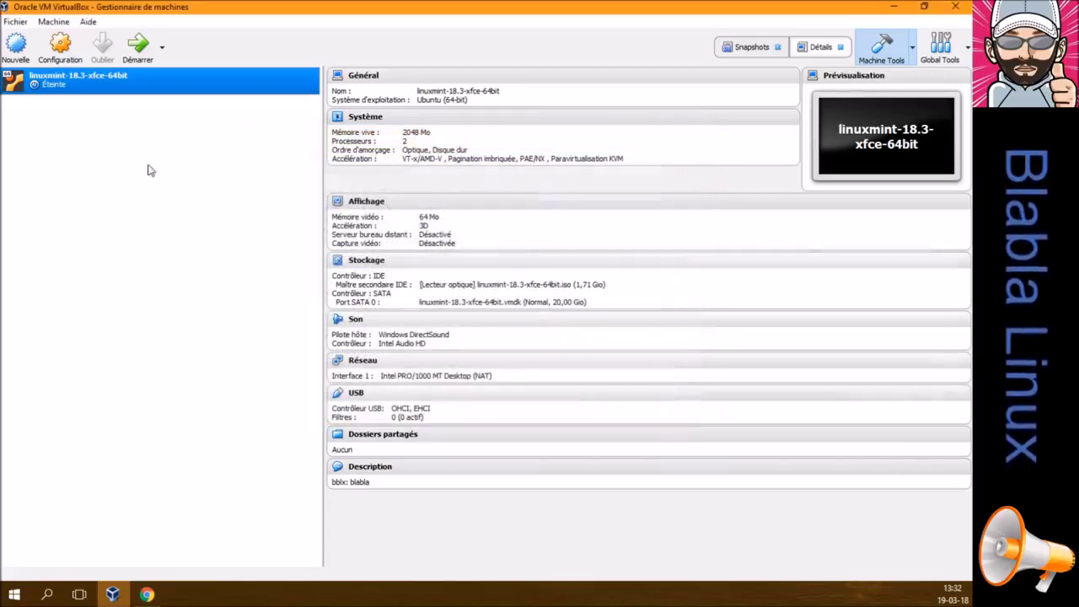
# Name the new VM xubuntu-16.04.4-desktop-i386 and give it 2048 MB of memory
pyautogui.click(15, 44)
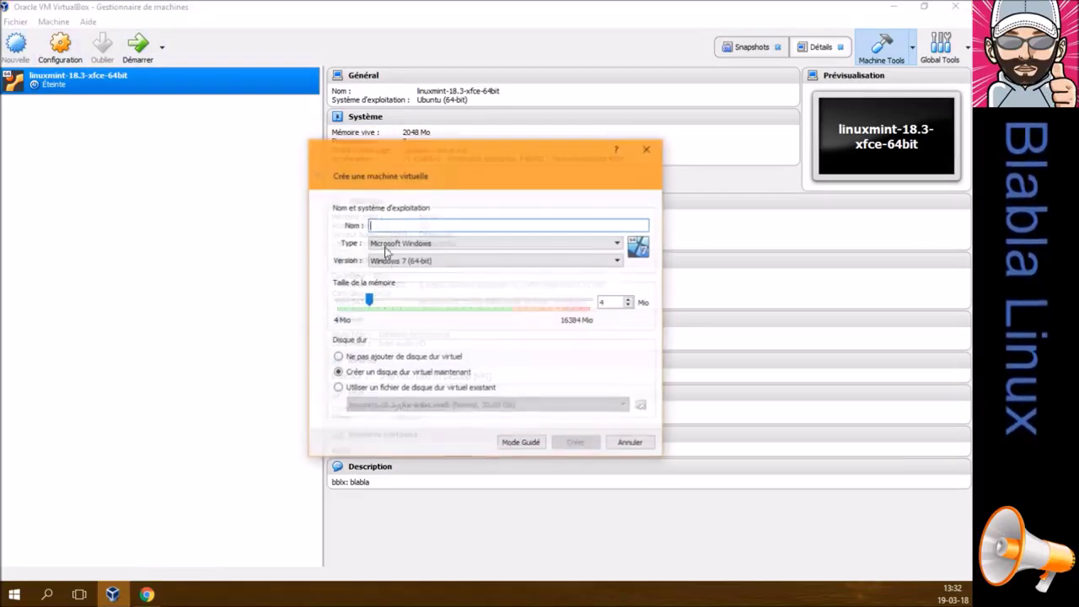
pyautogui.hotkey('ctrl', 'v')
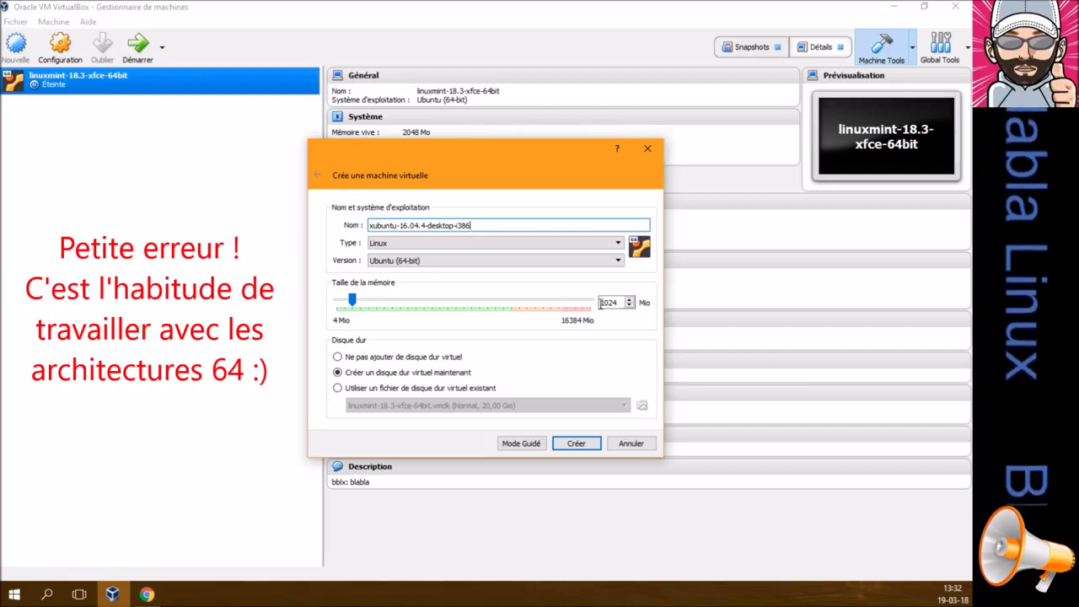
pyautogui.moveTo(622, 302); pyautogui.dragTo(592, 296)
pyautogui.write('2048')
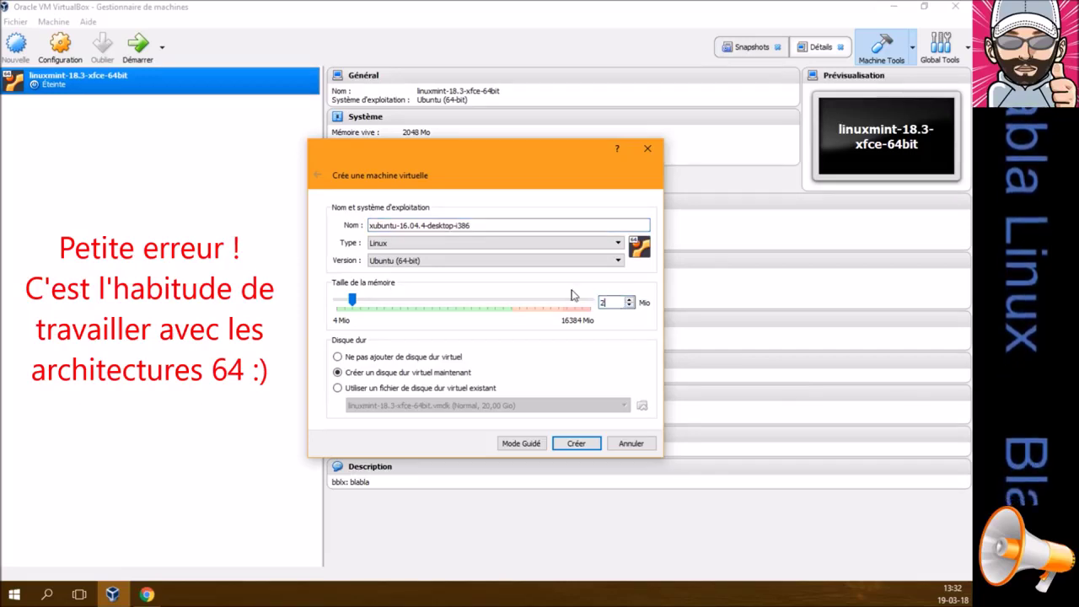
pyautogui.click(576, 443)
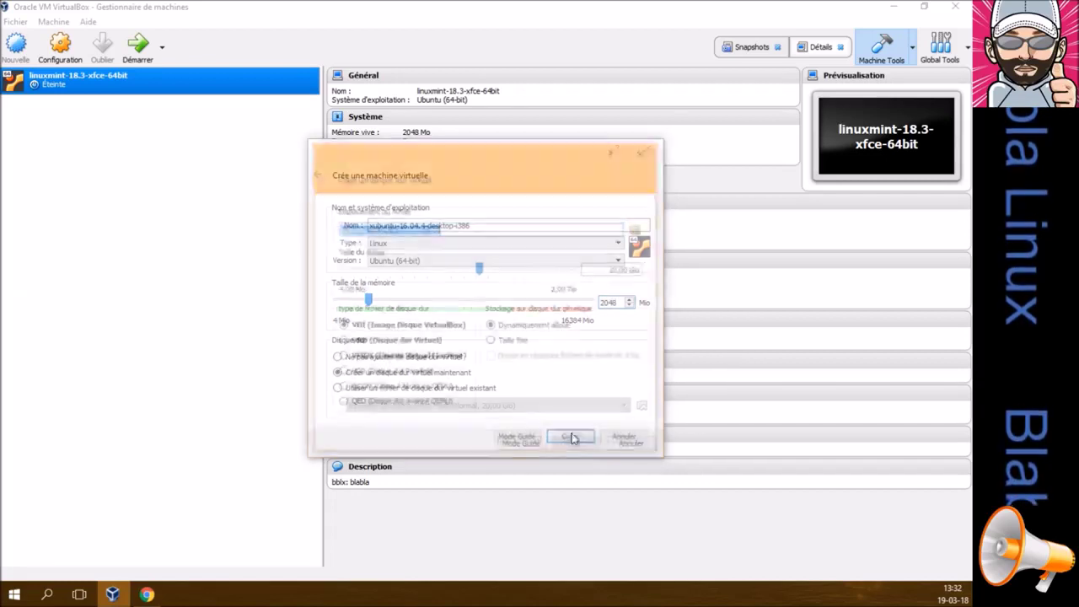
# Create a 20 GB VMDK virtual hard disk for the machine
pyautogui.click(600, 269)
pyautogui.write('20,00 Gio')
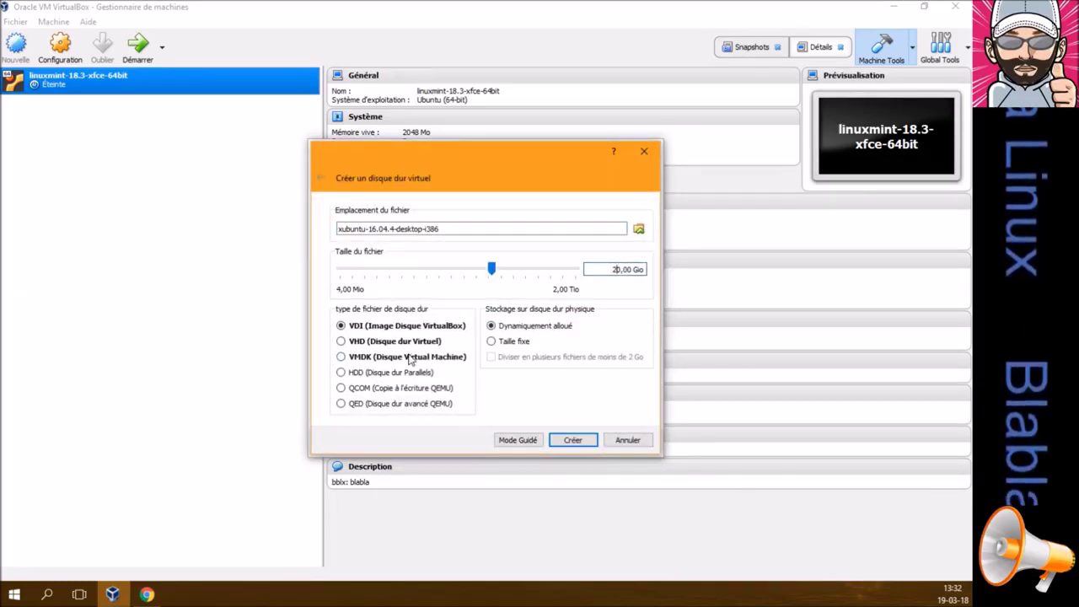
pyautogui.click(411, 357)
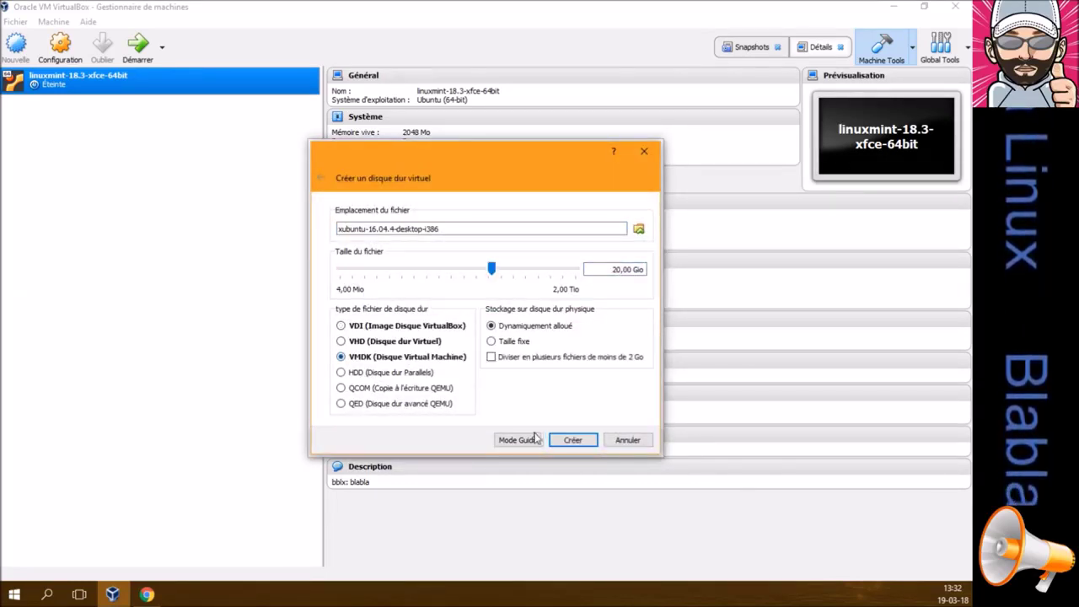
pyautogui.click(574, 440)
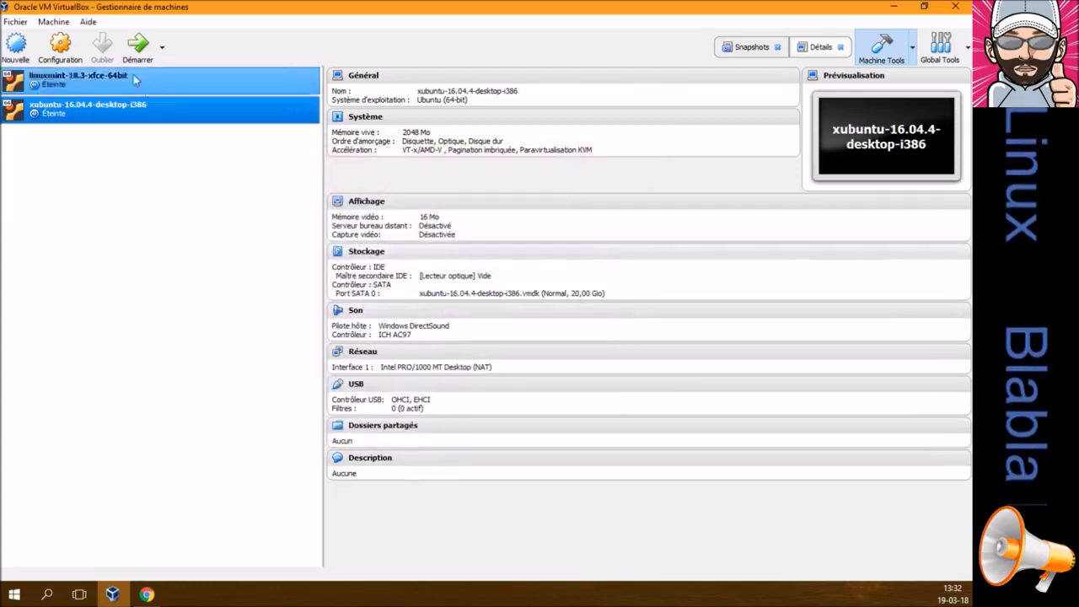
# In the xubuntu VM's settings, make shared clipboard and drag-and-drop bidirectional
pyautogui.click(59, 46)
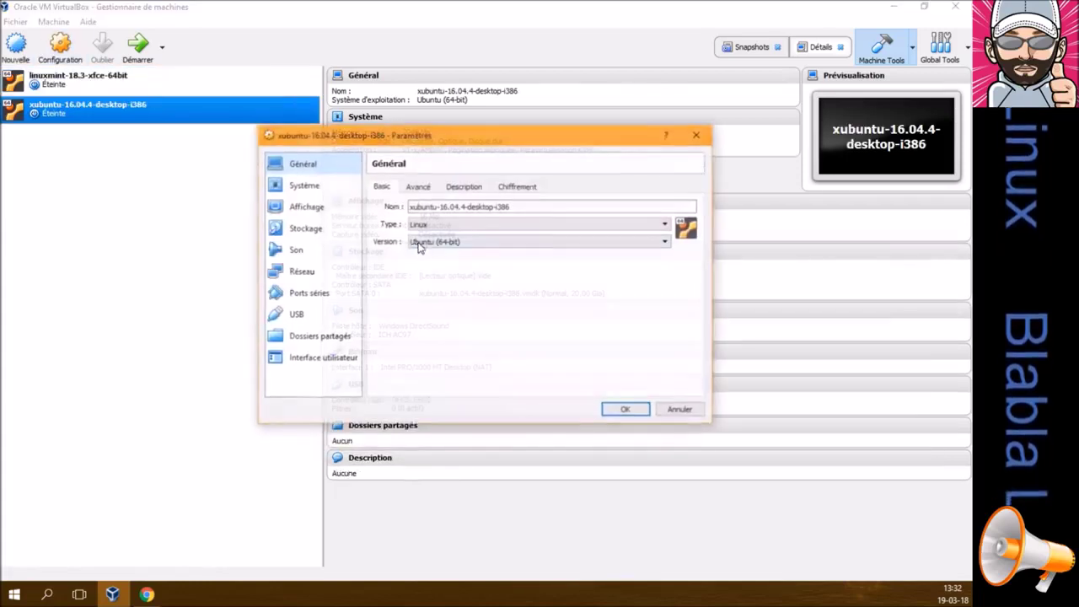
pyautogui.click(418, 187)
pyautogui.click(501, 228)
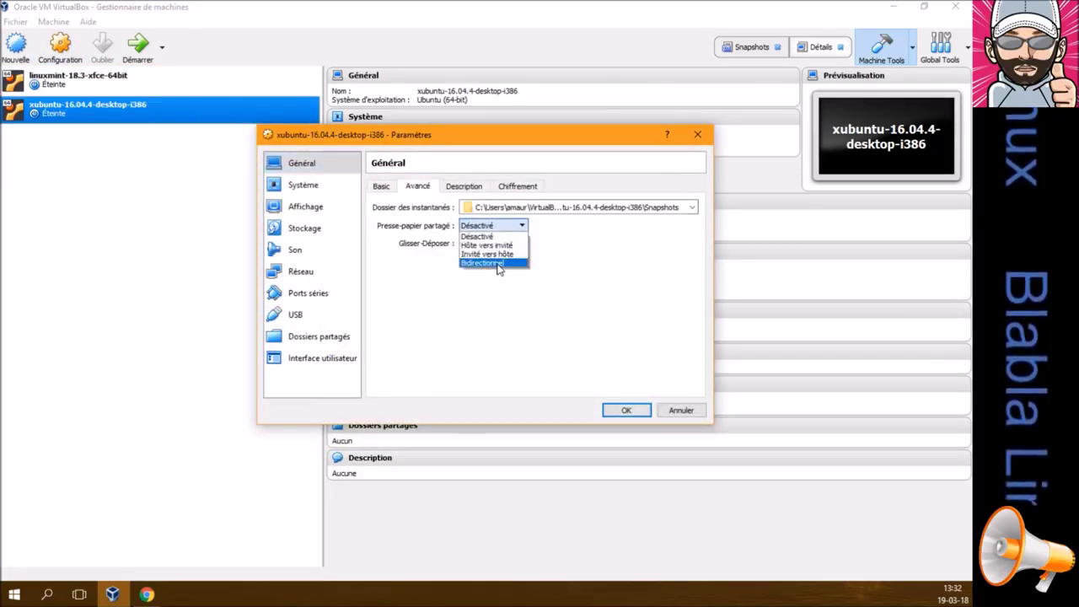
pyautogui.click(499, 265)
pyautogui.click(493, 244)
pyautogui.click(494, 279)
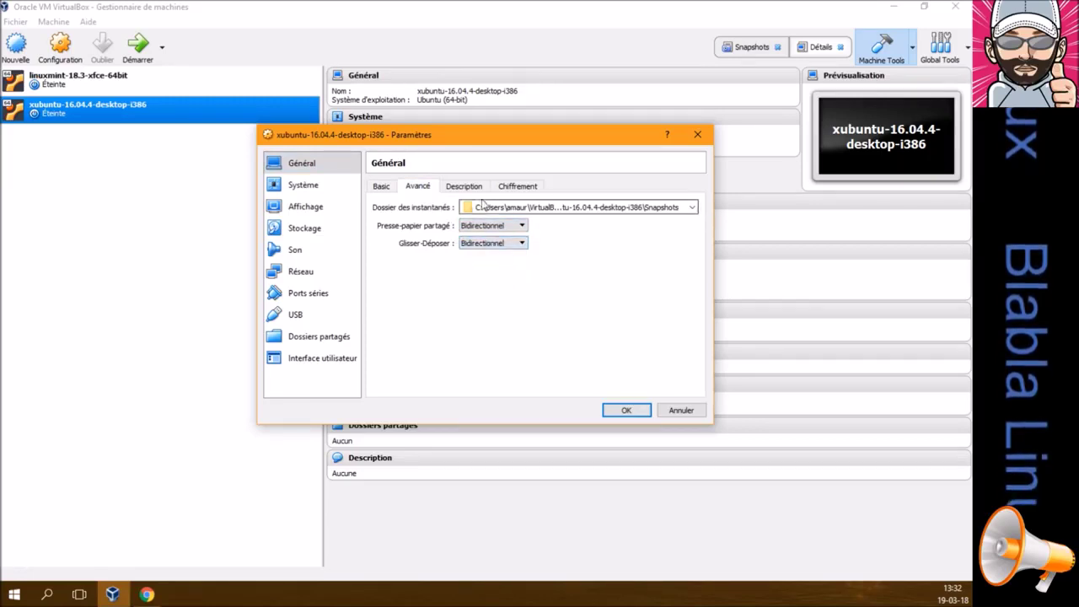
# Look through the description, encryption, system, processor and acceleration options
pyautogui.click(465, 186)
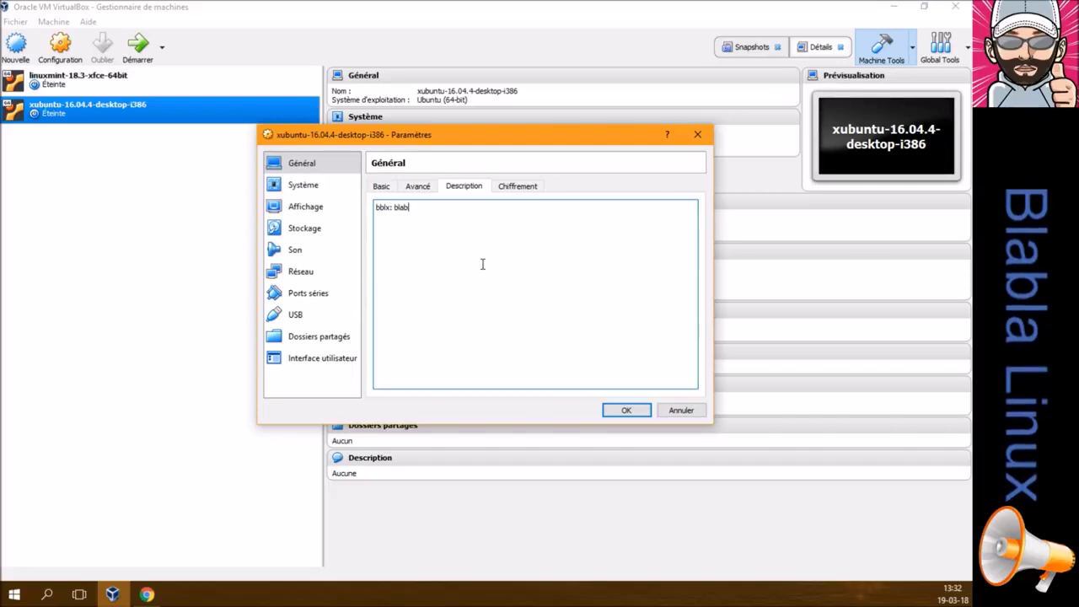
pyautogui.click(531, 187)
pyautogui.click(325, 185)
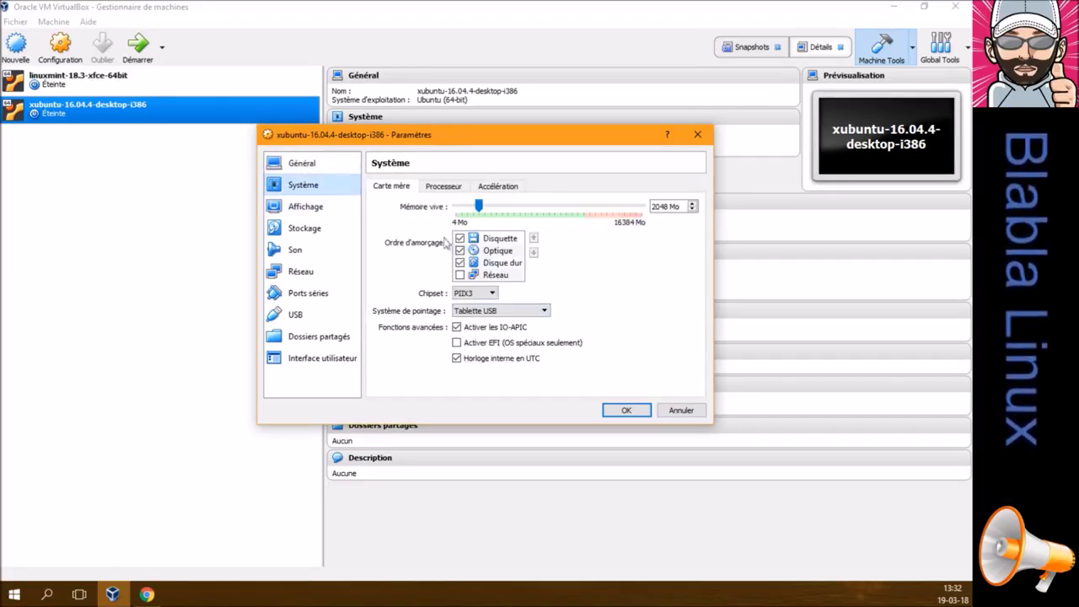
pyautogui.click(437, 186)
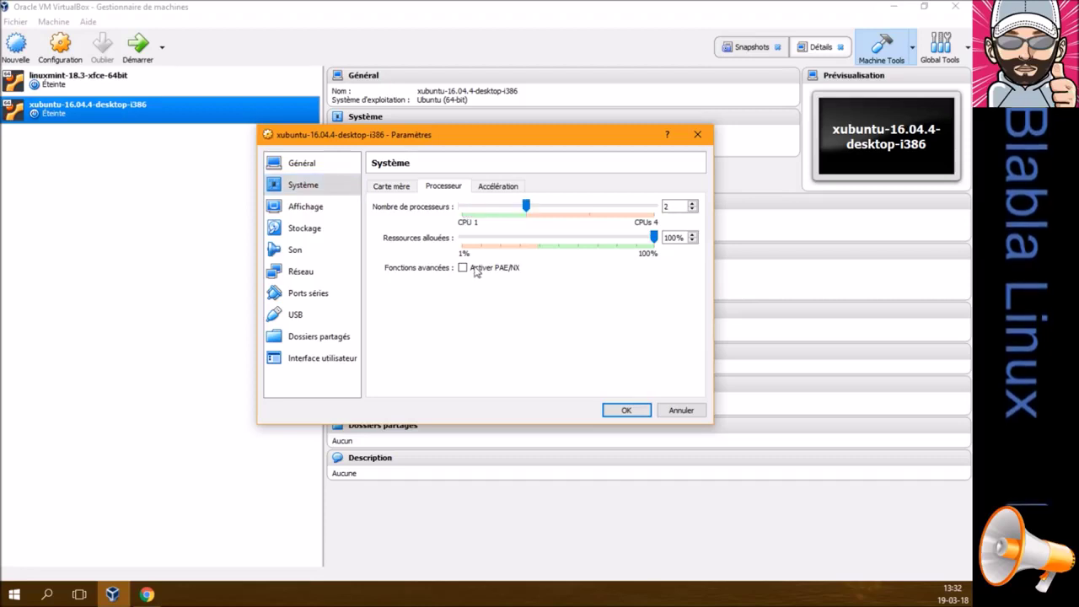
pyautogui.click(498, 187)
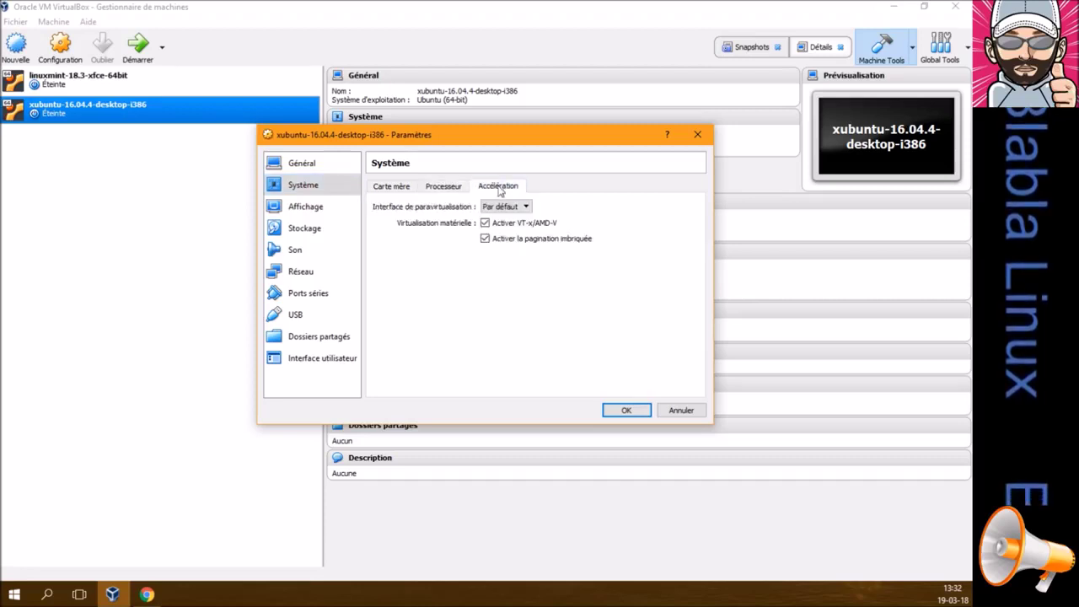
# Set video memory to 64 MB and enable 3D acceleration
pyautogui.click(299, 209)
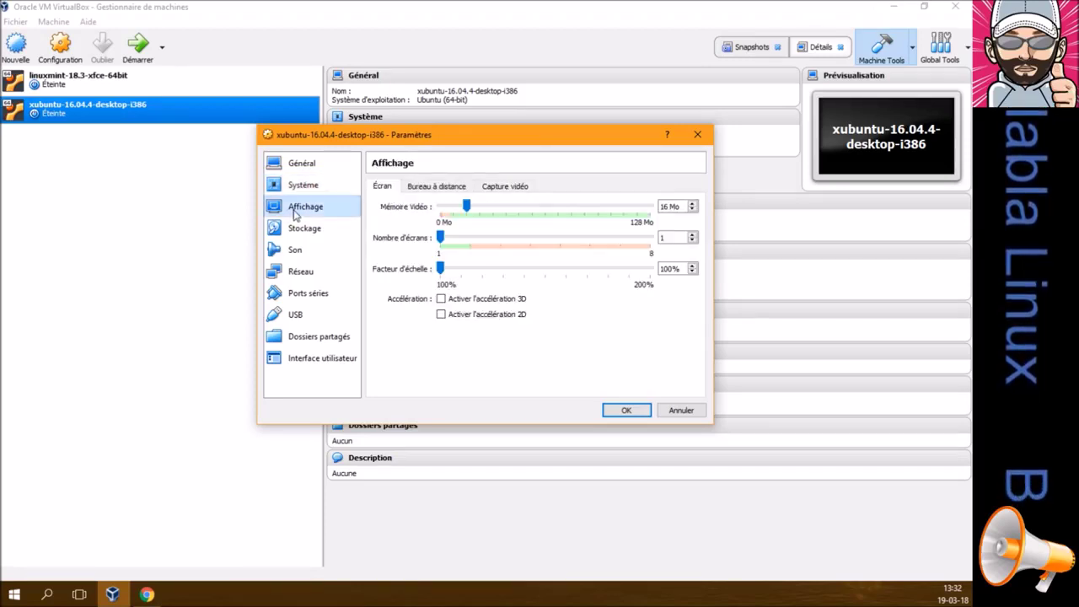
pyautogui.click(666, 207)
pyautogui.moveTo(668, 207); pyautogui.dragTo(647, 204)
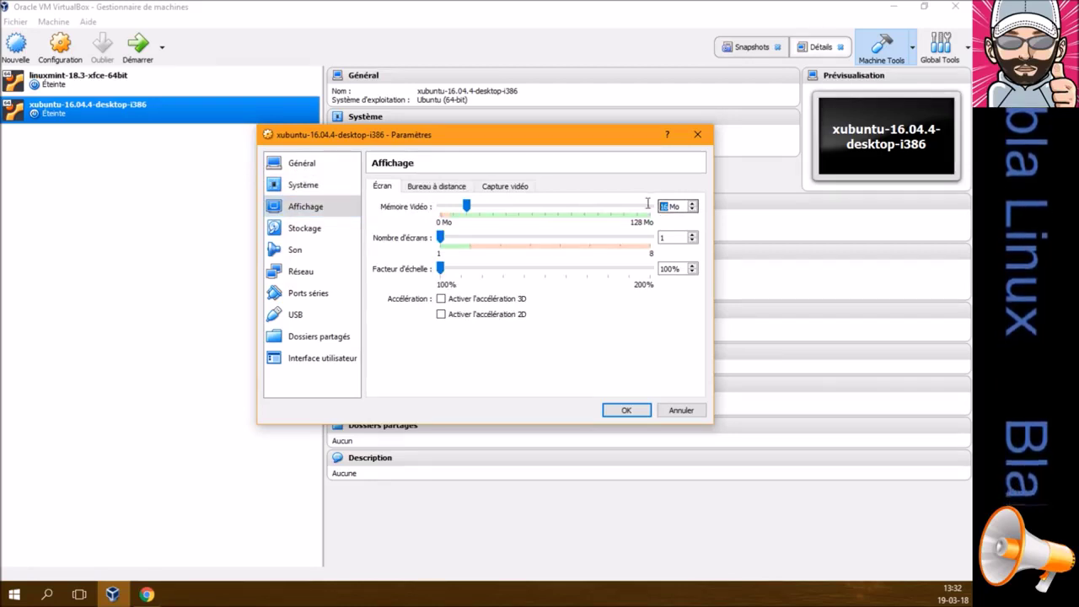
pyautogui.write('64')
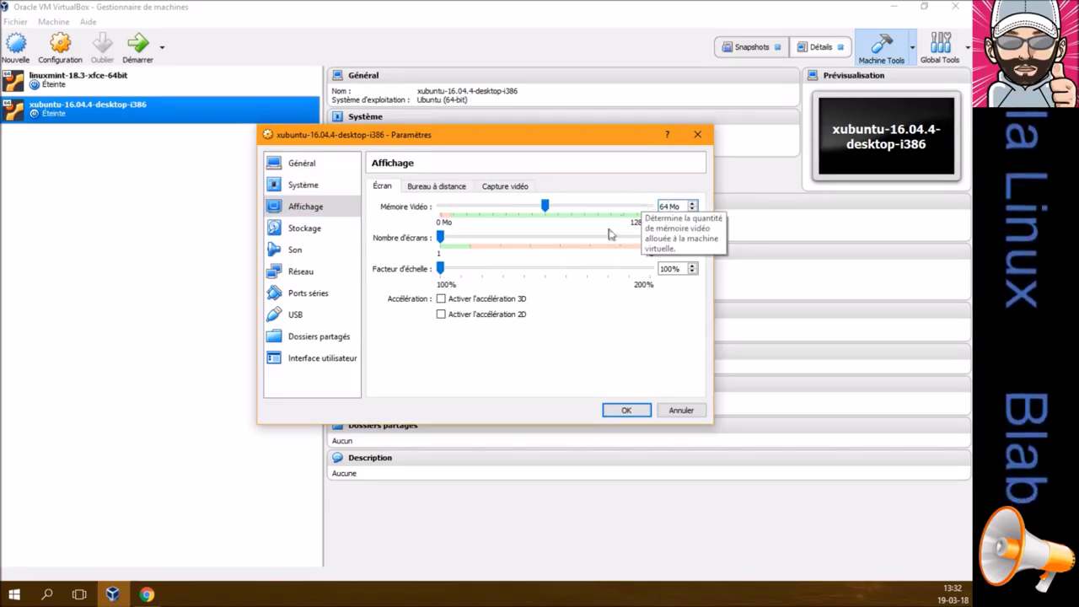
pyautogui.click(465, 302)
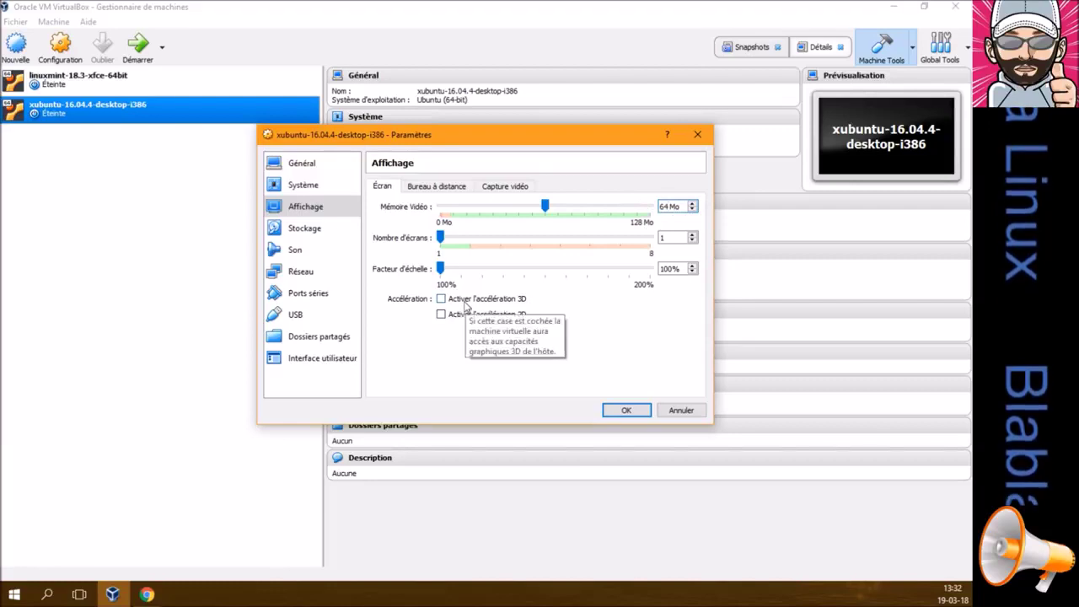
pyautogui.click(456, 187)
pyautogui.click(506, 187)
pyautogui.click(323, 233)
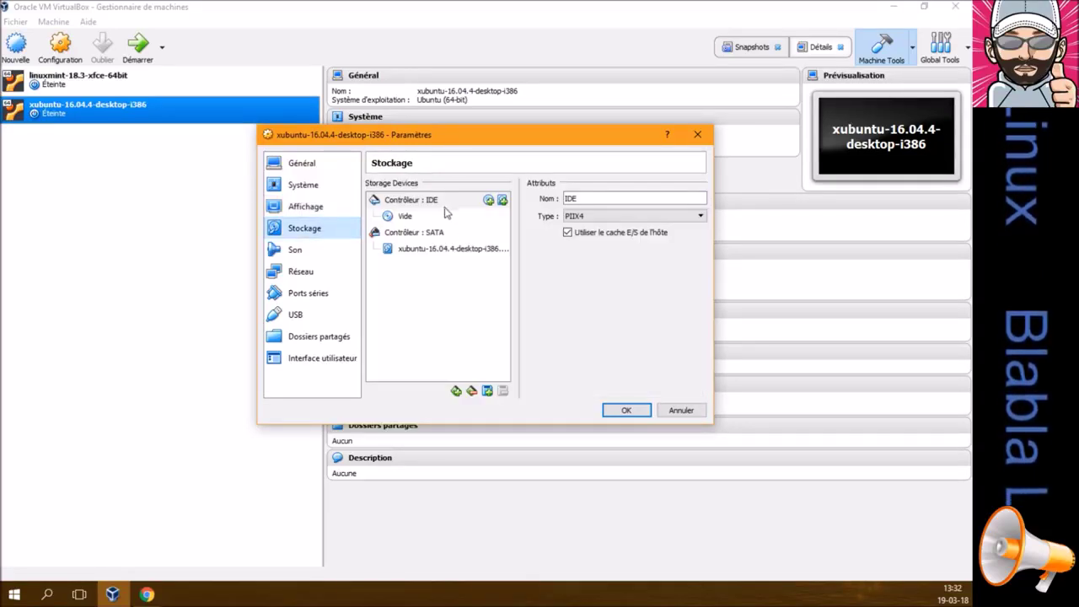
# Load xubuntu-16.04.4-desktop-i386.iso into the empty IDE optical drive
pyautogui.click(413, 217)
pyautogui.click(700, 203)
pyautogui.click(742, 213)
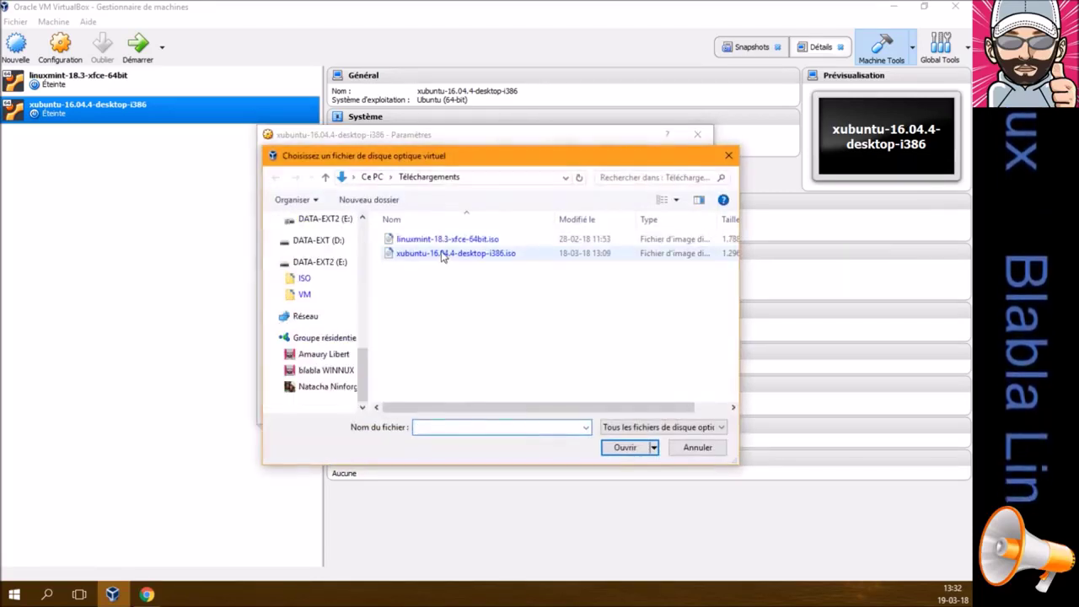
pyautogui.doubleClick(442, 254)
# Check the SATA virtual disk details and the audio controller choice
pyautogui.click(437, 236)
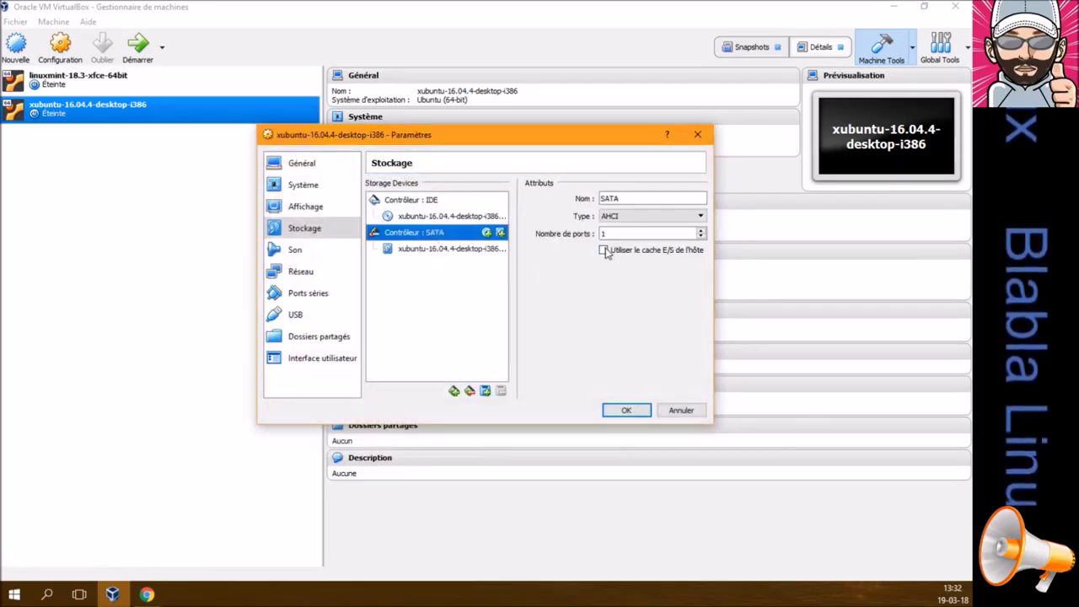
pyautogui.click(485, 249)
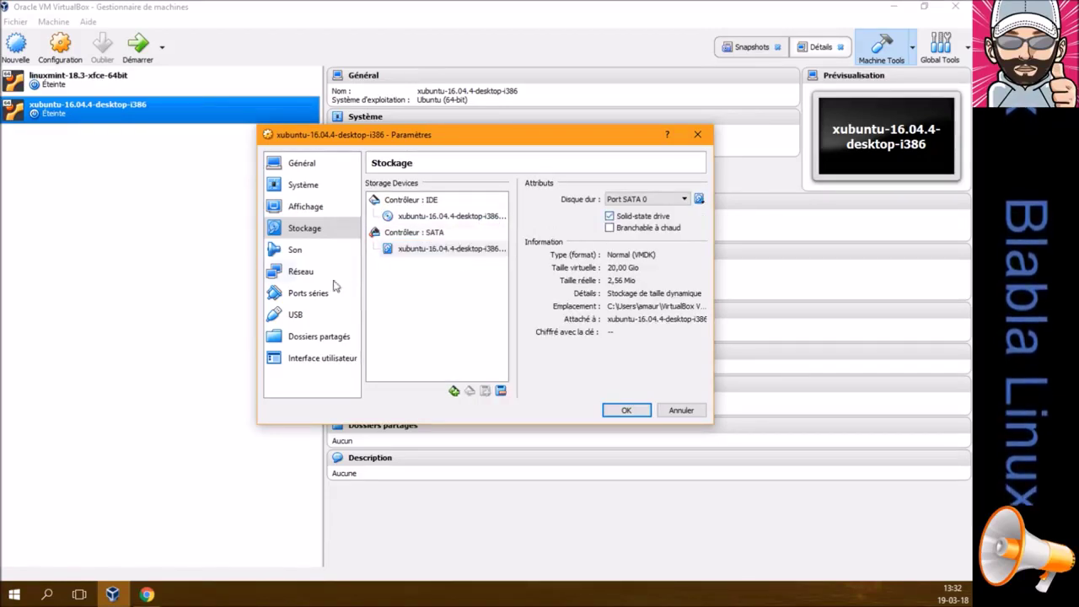
pyautogui.click(297, 250)
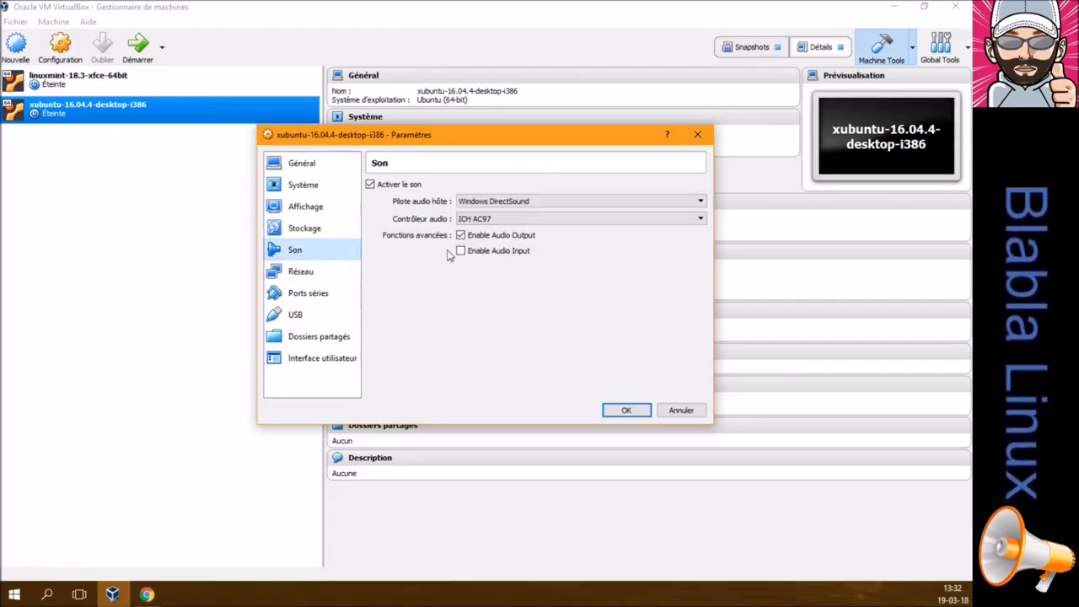
pyautogui.click(503, 220)
pyautogui.click(506, 234)
# Review the network, serial ports, USB, shared folders and user interface pages, then save
pyautogui.click(328, 276)
pyautogui.click(325, 291)
pyautogui.click(304, 316)
pyautogui.click(316, 338)
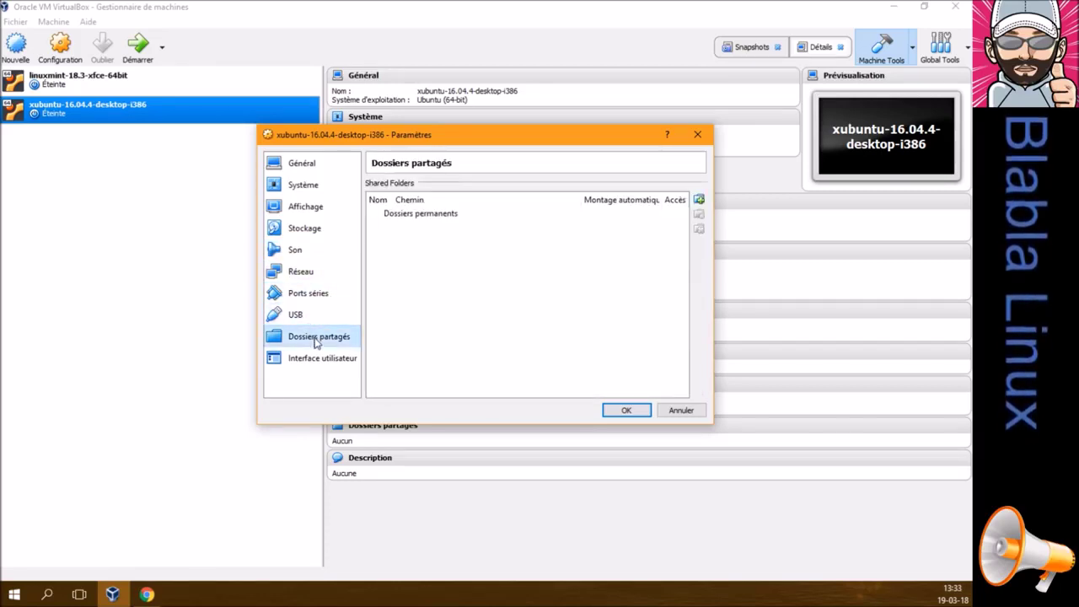
pyautogui.click(323, 359)
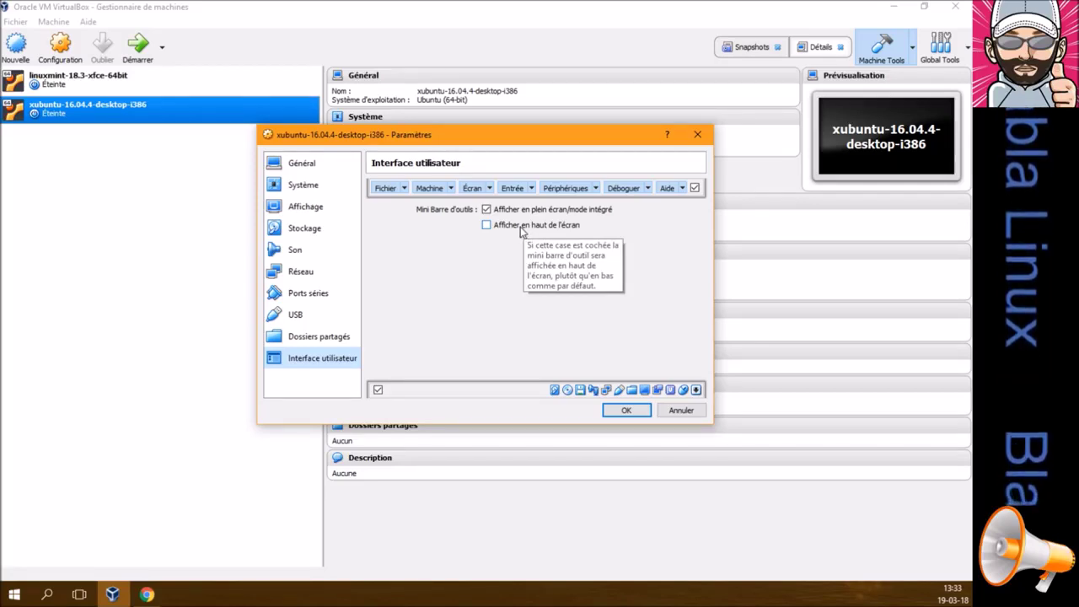
pyautogui.click(624, 410)
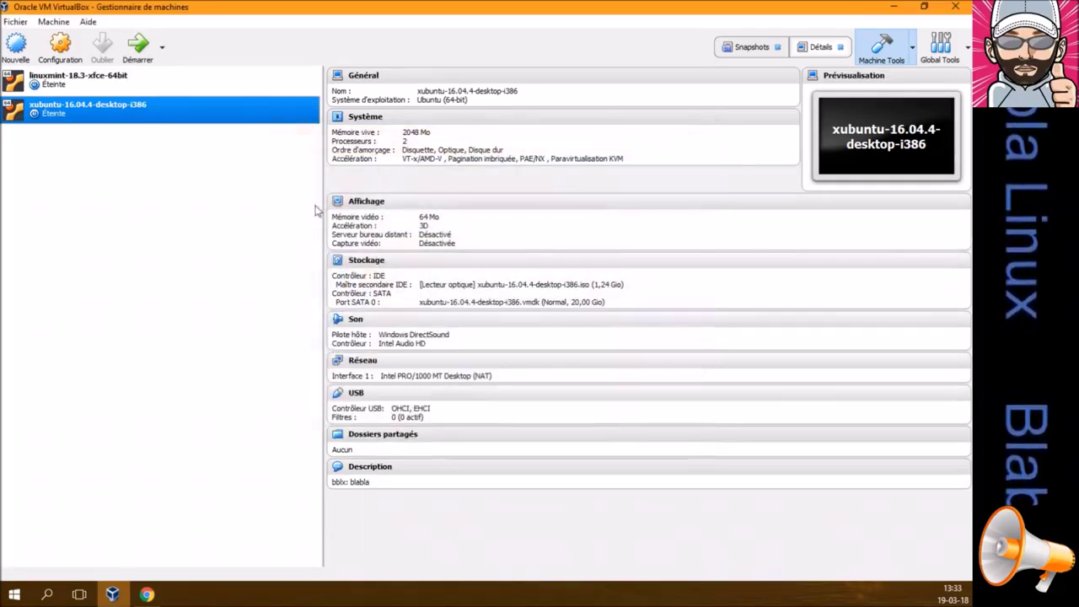
# Select both the linuxmint and xubuntu VMs and start them together
pyautogui.click(236, 80)
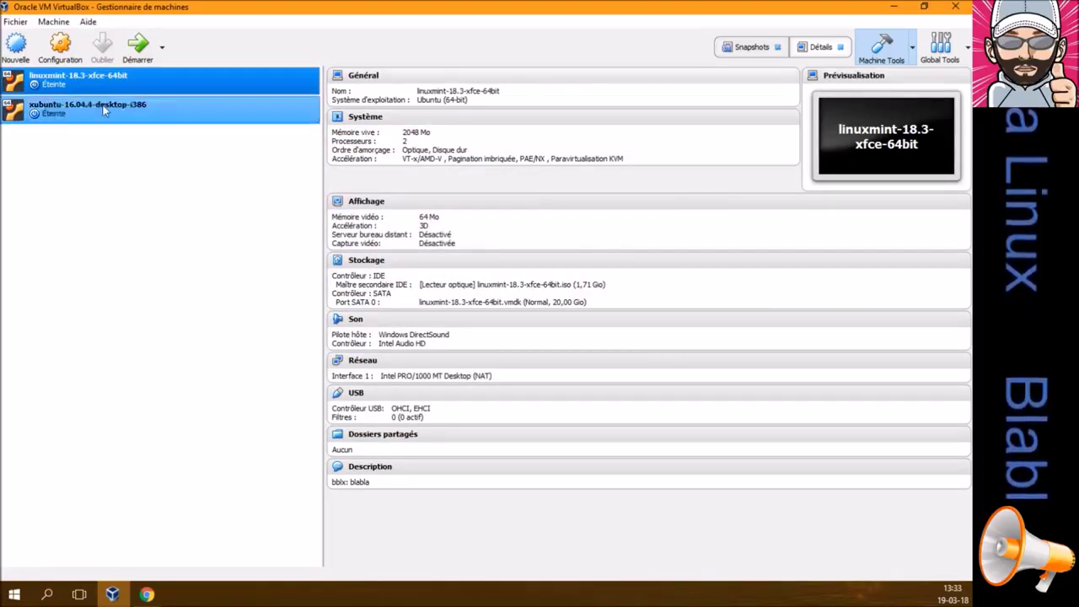
pyautogui.keyDown('ctrl'); pyautogui.click(72, 107); pyautogui.keyUp('ctrl')
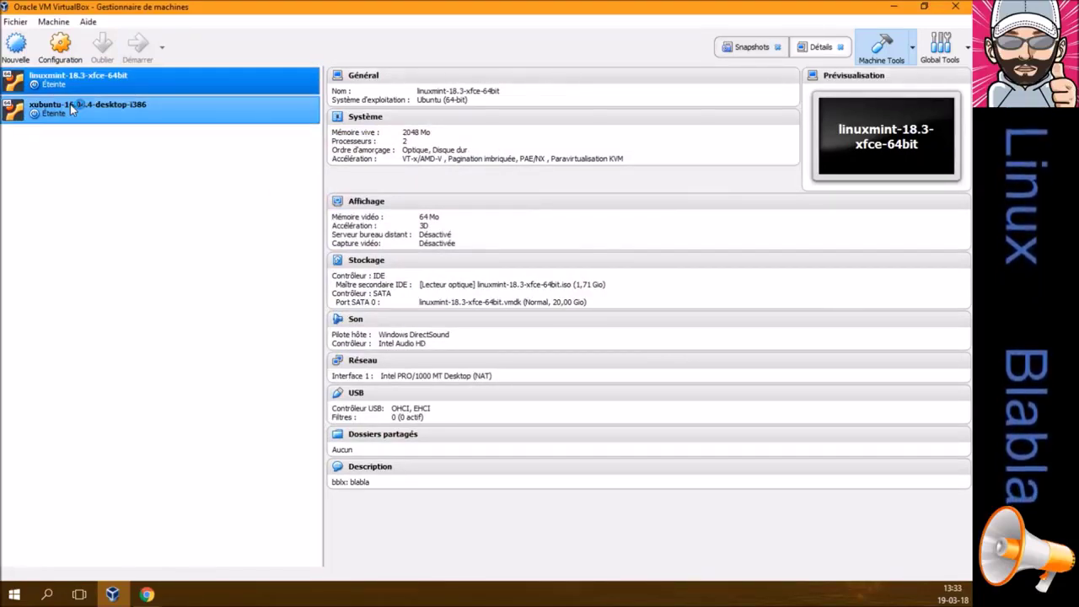
pyautogui.click(72, 107)
pyautogui.click(138, 47)
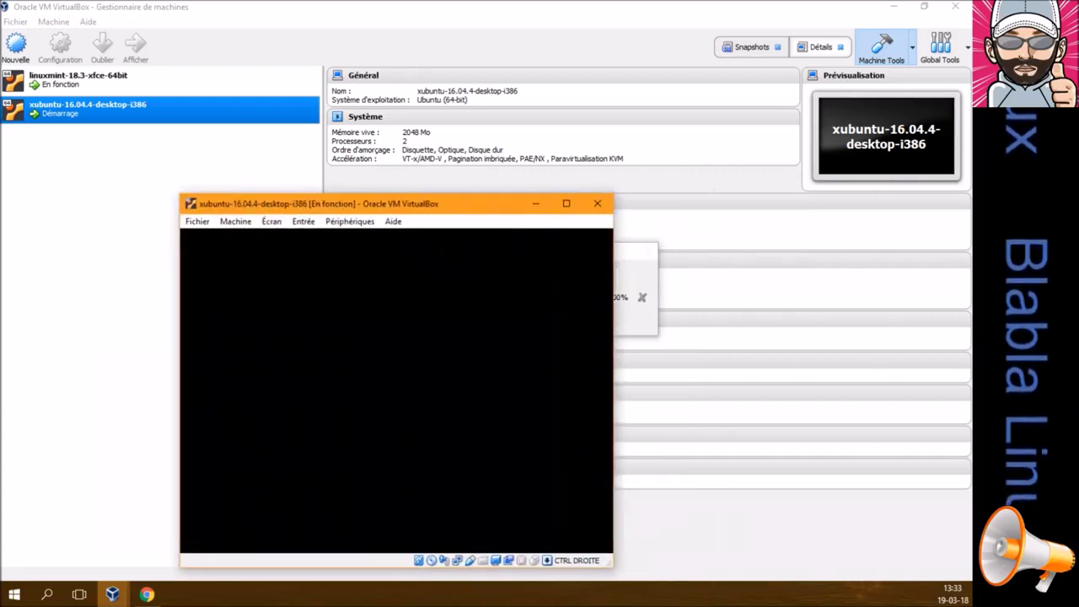
# Minimise the manager, move the linuxmint VM window higher, and switch to Chrome
pyautogui.click(893, 7)
pyautogui.moveTo(686, 169); pyautogui.dragTo(719, 52)
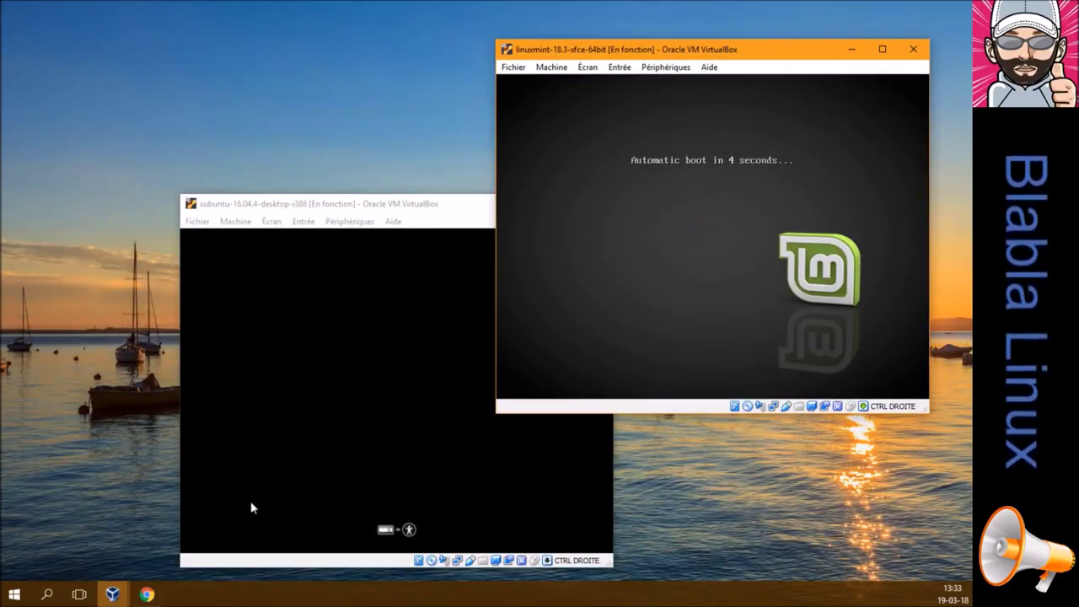
pyautogui.click(147, 594)
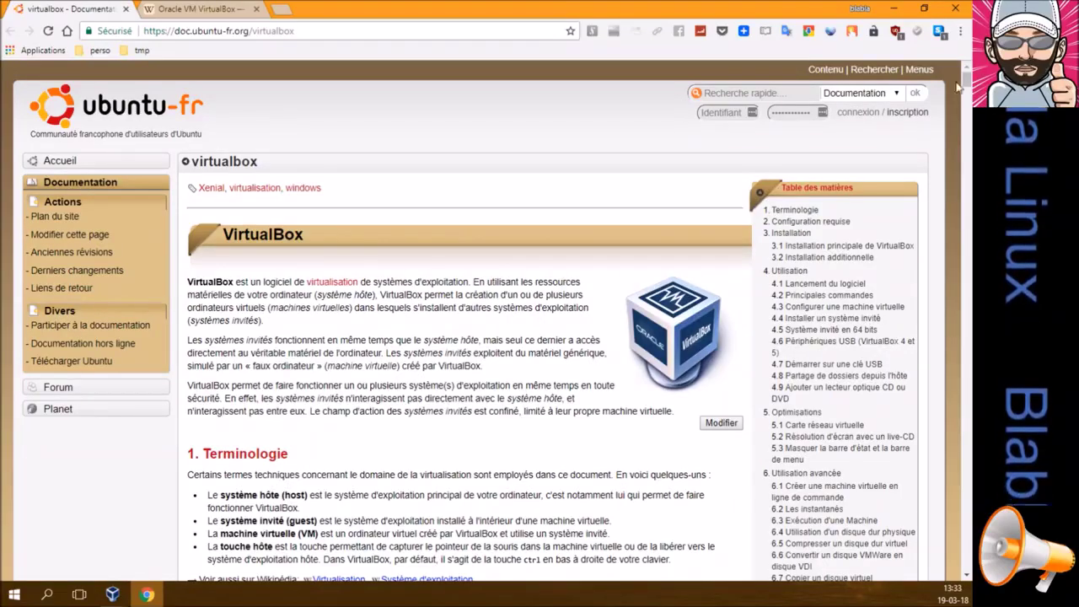
# Switch to the Oracle VM VirtualBox Wikipedia tab and read its sections on VDI disks, extension packs and VBoxManage
pyautogui.moveTo(966, 78)
pyautogui.mouseDown()
pyautogui.moveTo(968, 125)
pyautogui.moveTo(966, 78)
pyautogui.mouseUp()
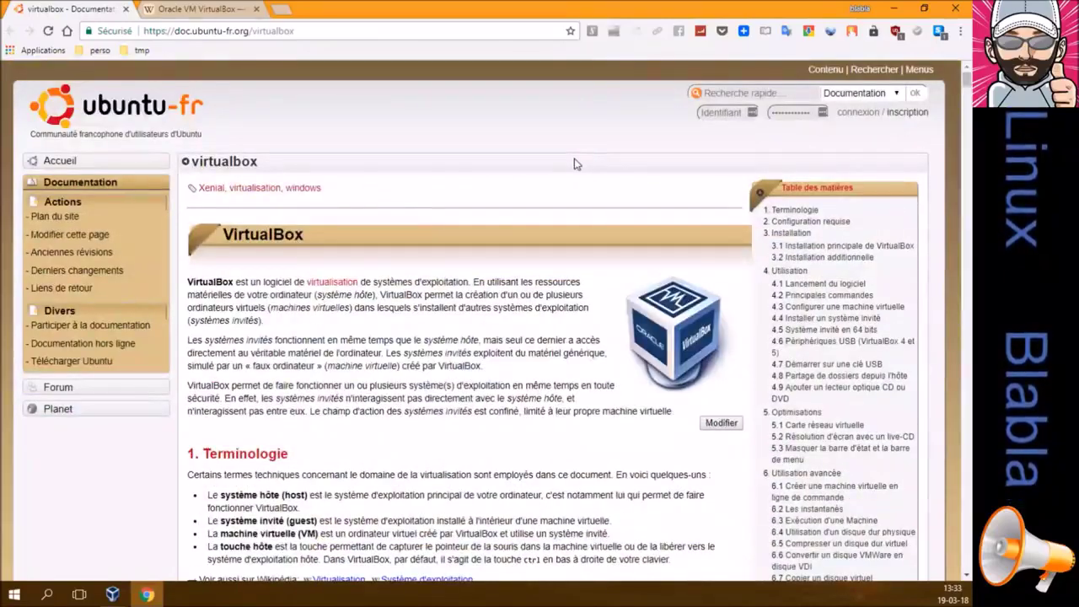
pyautogui.click(210, 9)
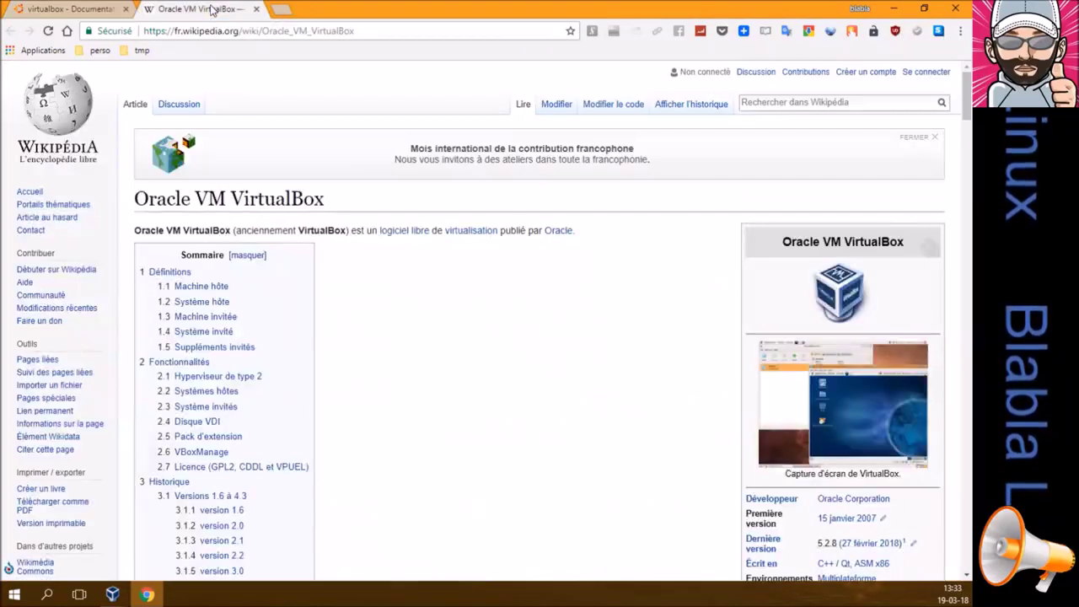
pyautogui.scroll(-3, 446, 286)
pyautogui.scroll(-15, 446, 287)
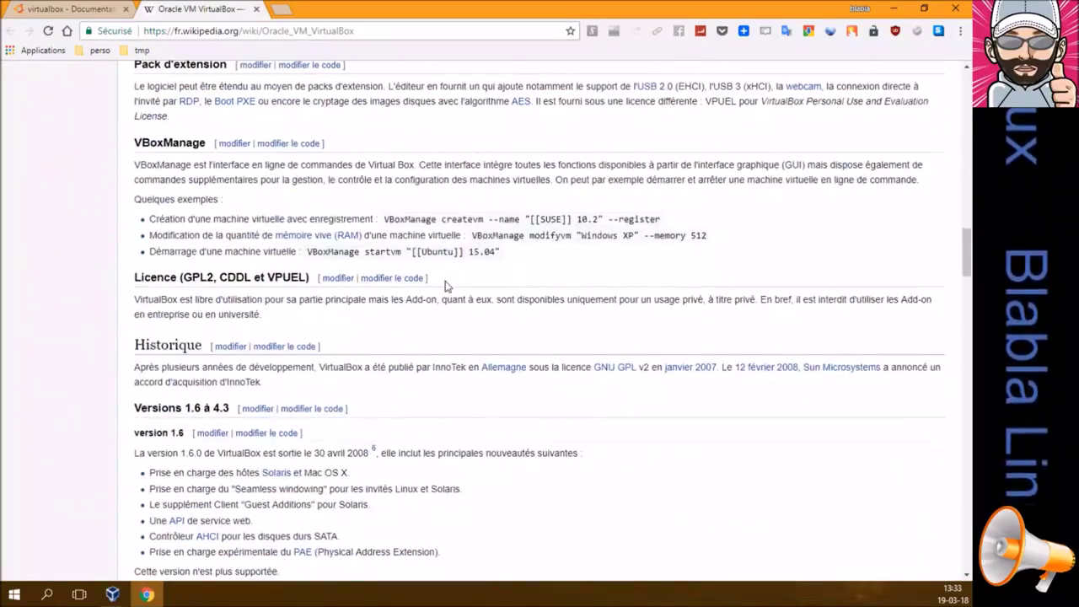
pyautogui.scroll(2, 443, 285)
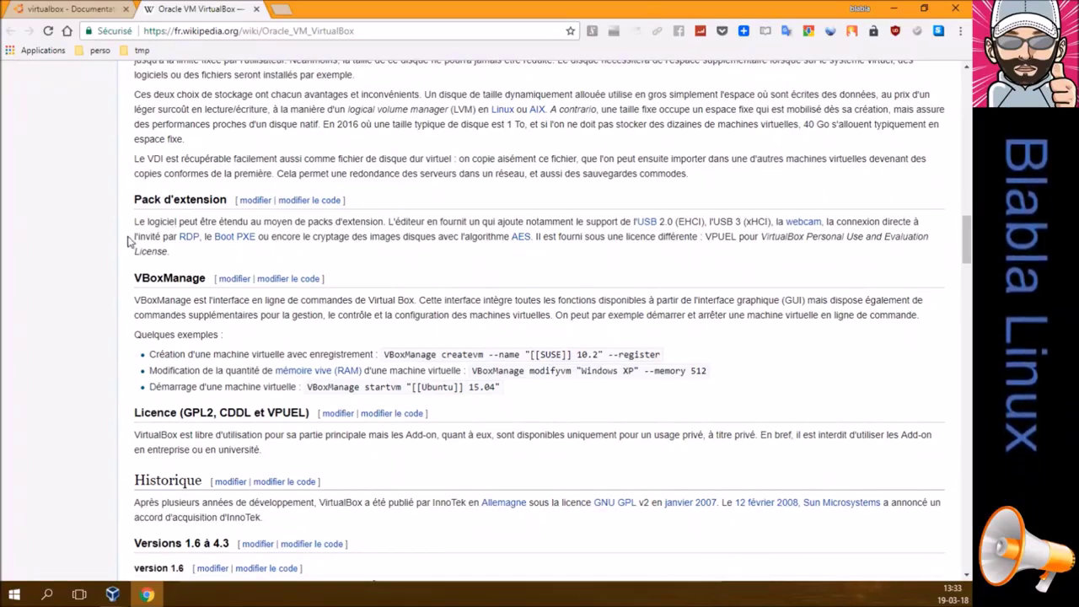
pyautogui.scroll(7, 128, 242)
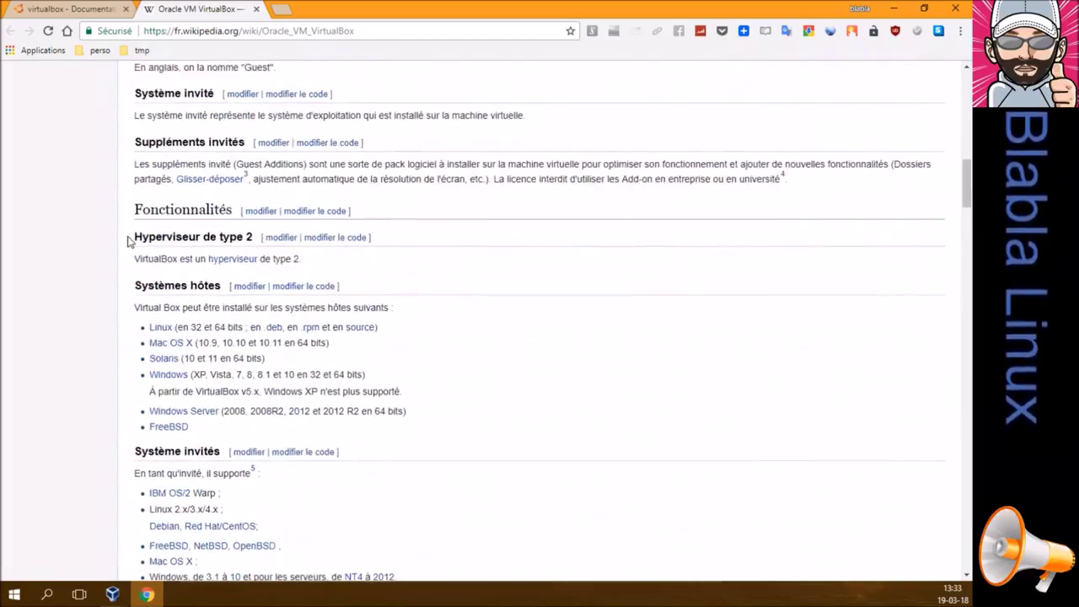
pyautogui.scroll(-6, 128, 242)
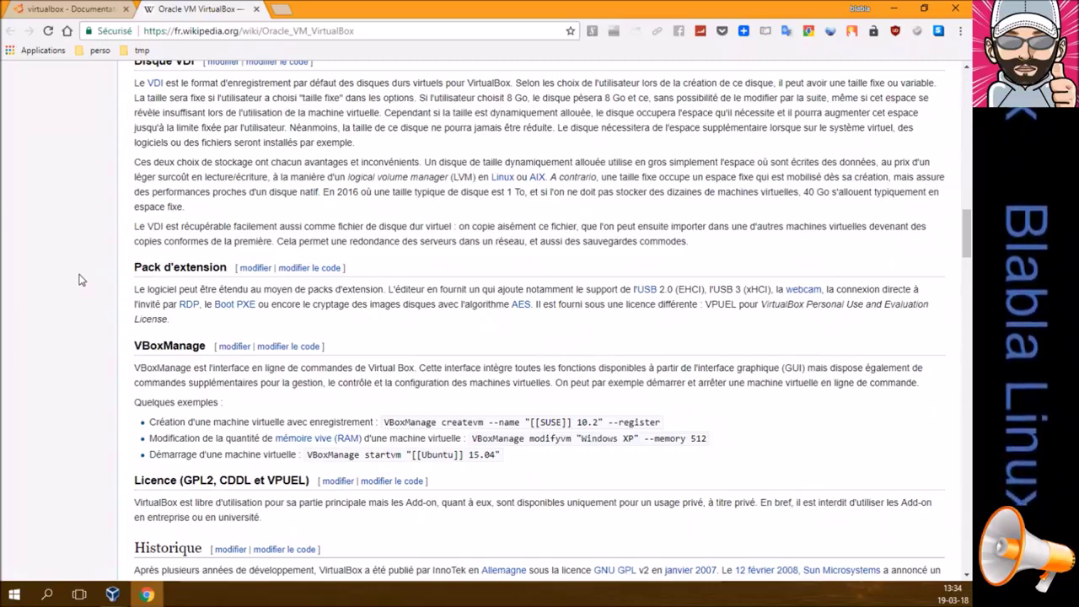
pyautogui.moveTo(112, 595)
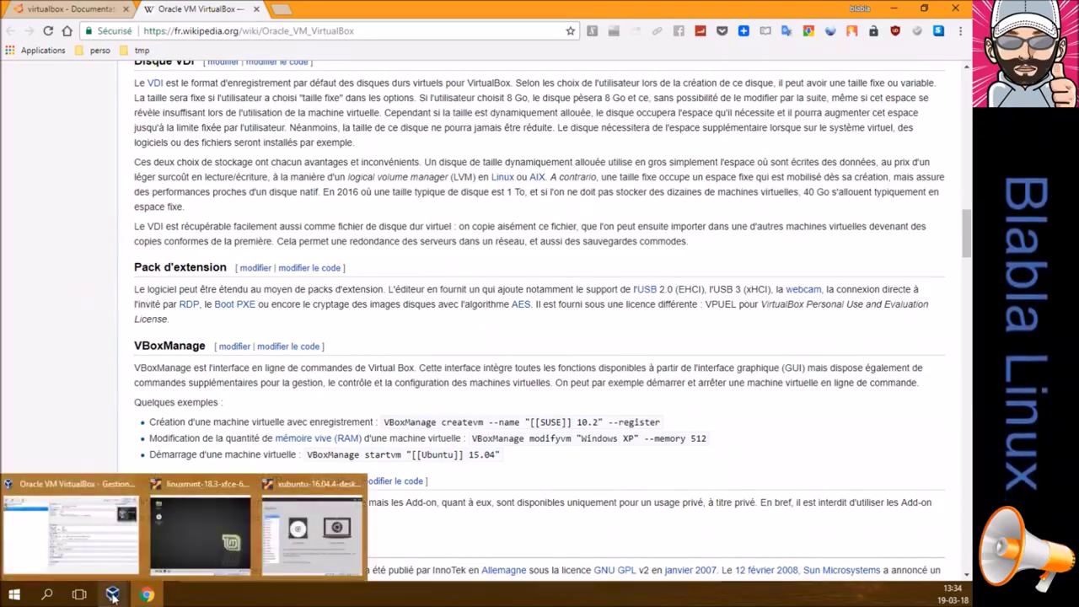
pyautogui.click(76, 519)
pyautogui.click(24, 22)
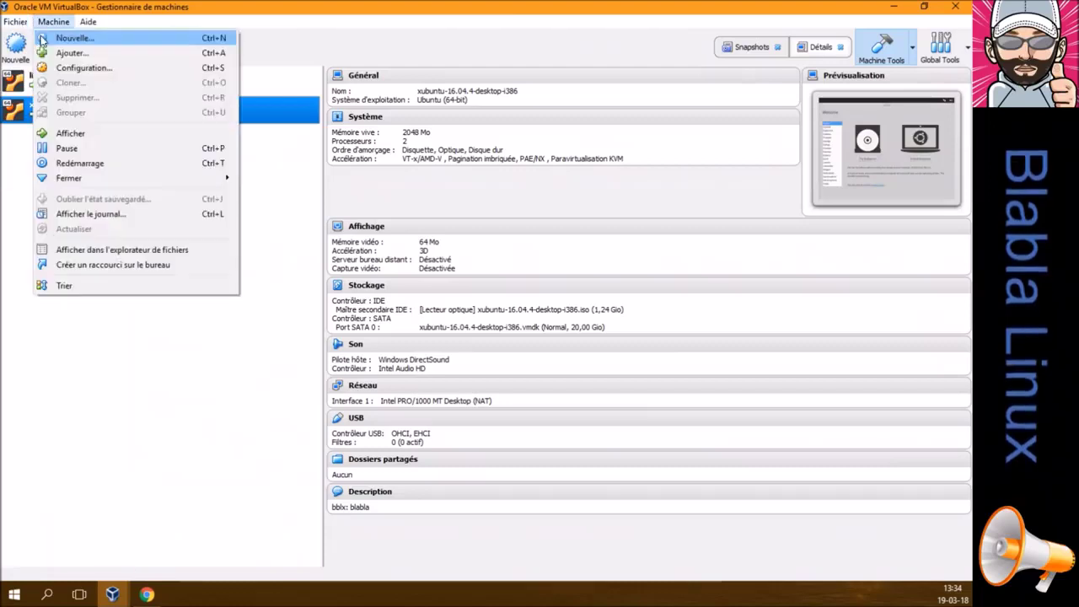
pyautogui.click(23, 38)
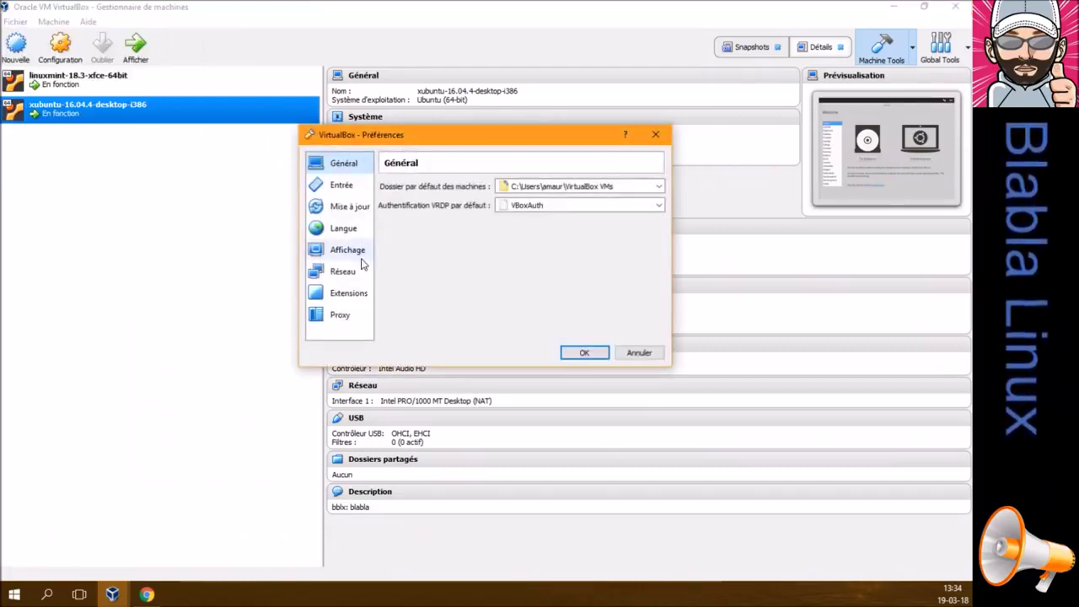
pyautogui.click(353, 294)
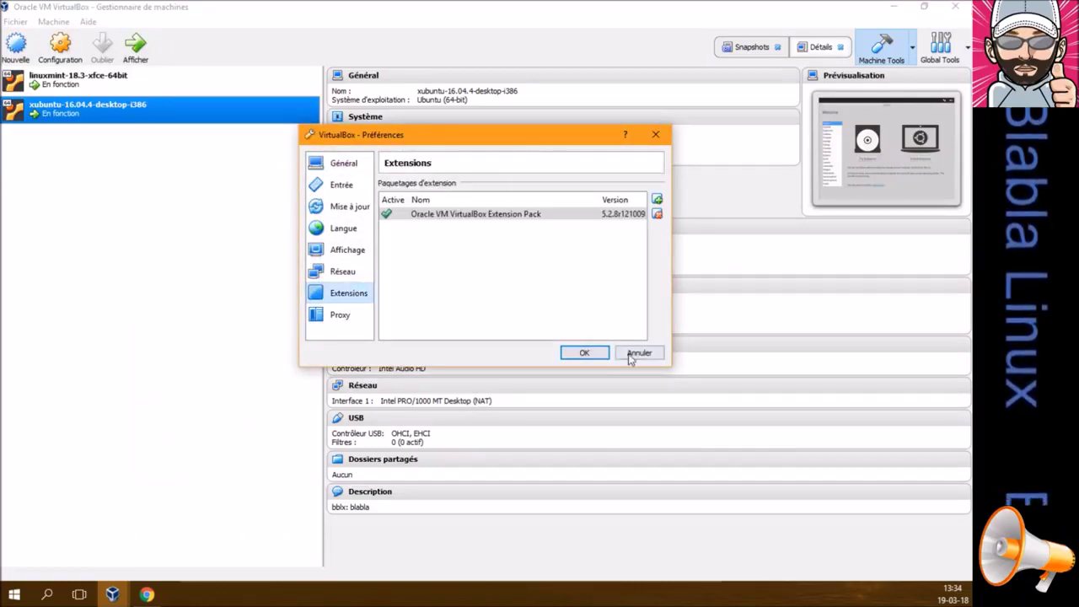
pyautogui.click(639, 352)
pyautogui.click(893, 12)
# Scroll the Wikipedia article back to the top and go to the ubuntu-fr VirtualBox documentation tab
pyautogui.scroll(3, 199, 381)
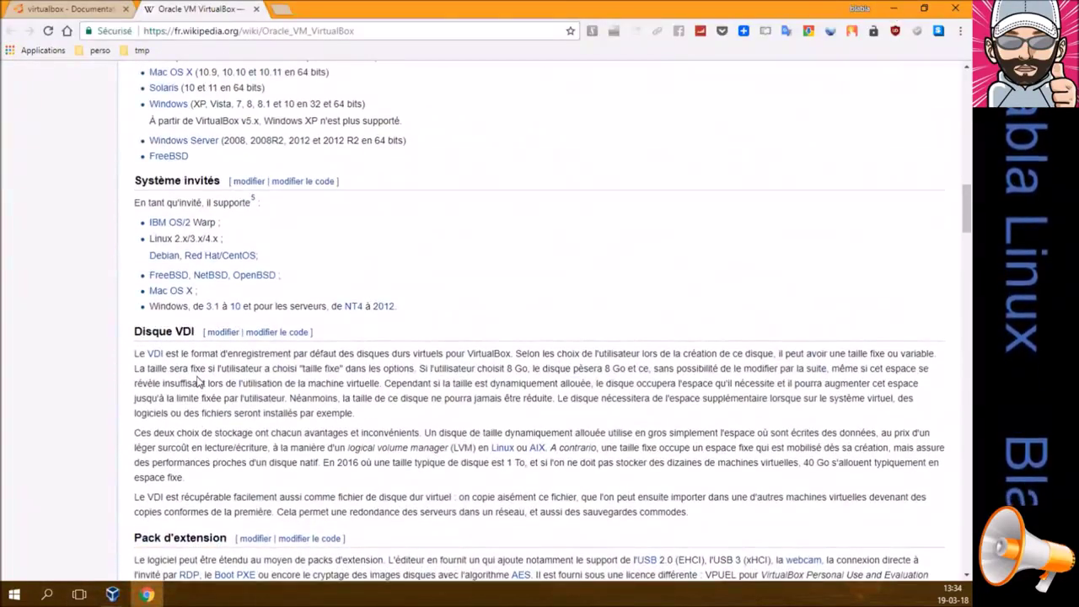
pyautogui.scroll(3, 199, 381)
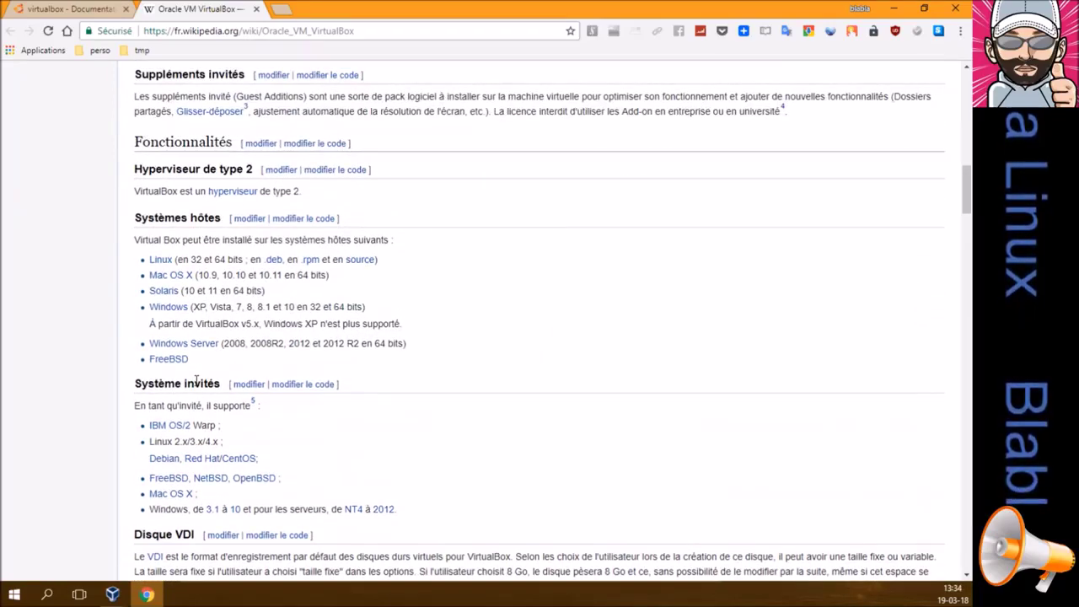
pyautogui.scroll(3, 199, 381)
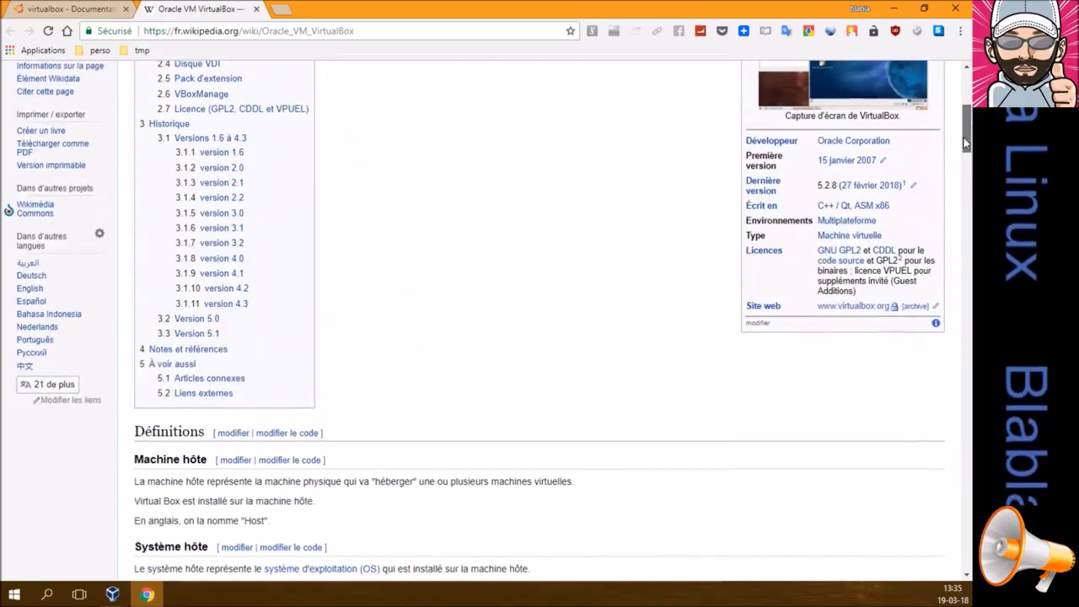
pyautogui.scroll(4, 717, 325)
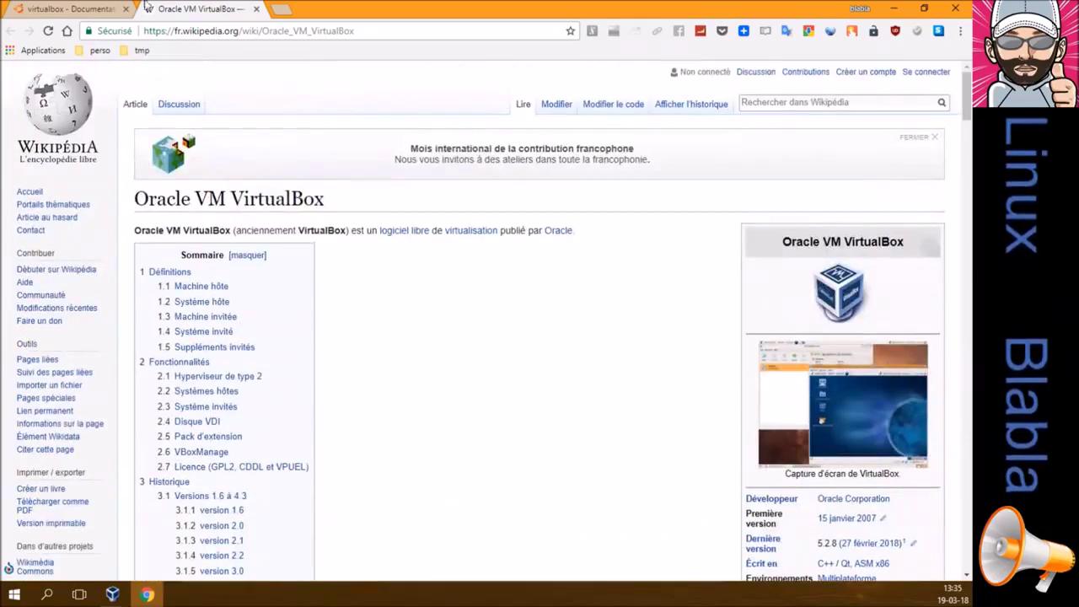
pyautogui.click(85, 10)
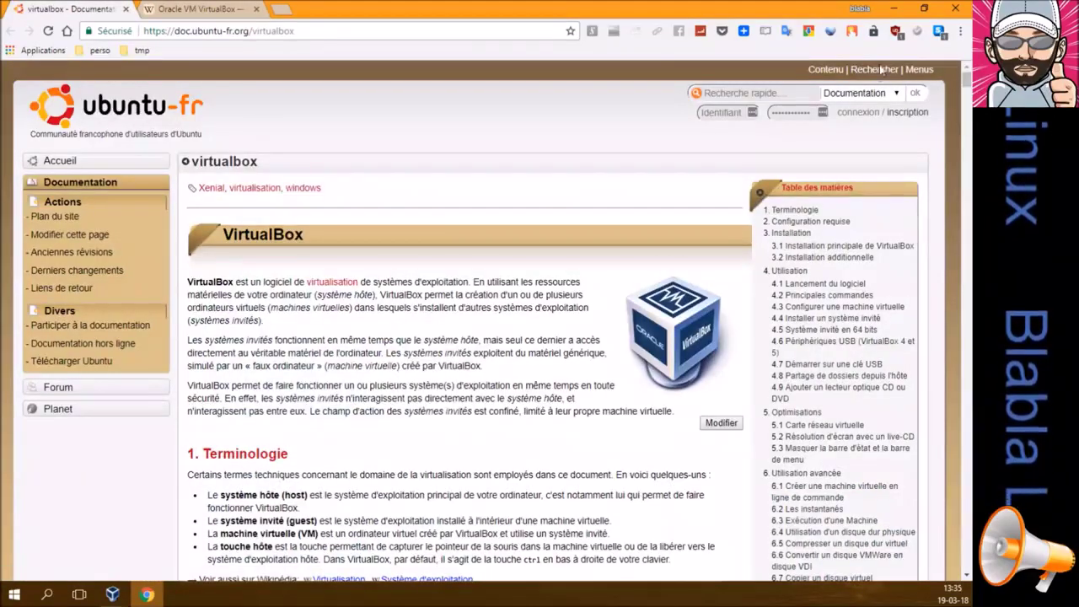
# Close Chrome, move the Xubuntu and Mint VM windows apart, and set Xubuntu's language to Français
pyautogui.click(955, 8)
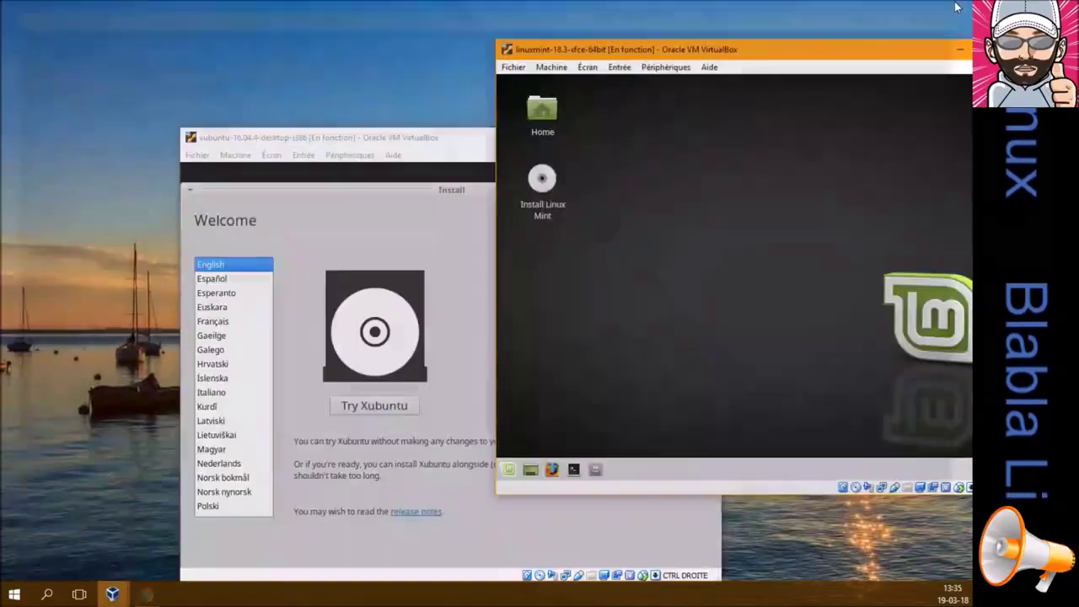
pyautogui.click(470, 143)
pyautogui.doubleClick(469, 142)
pyautogui.doubleClick(427, 9)
pyautogui.moveTo(446, 130); pyautogui.dragTo(279, 132)
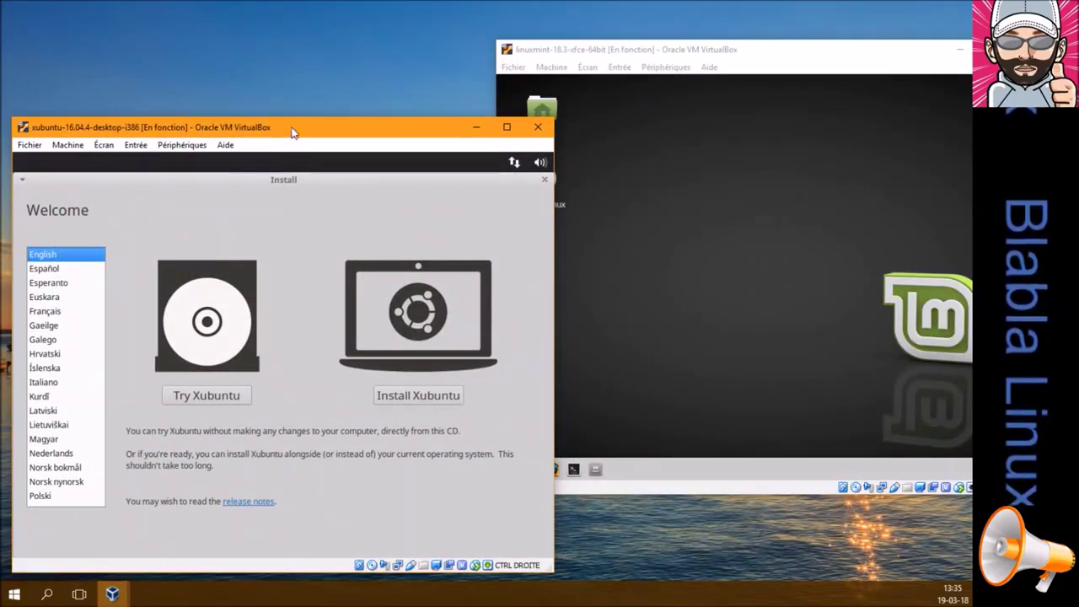
pyautogui.moveTo(629, 46); pyautogui.dragTo(554, 11)
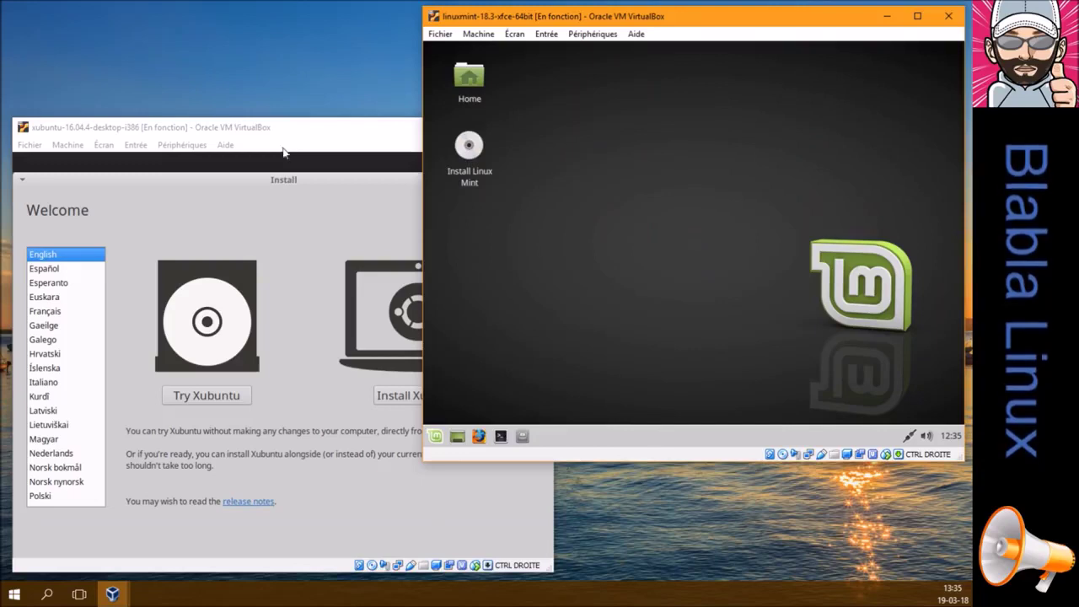
pyautogui.click(282, 173)
pyautogui.click(53, 315)
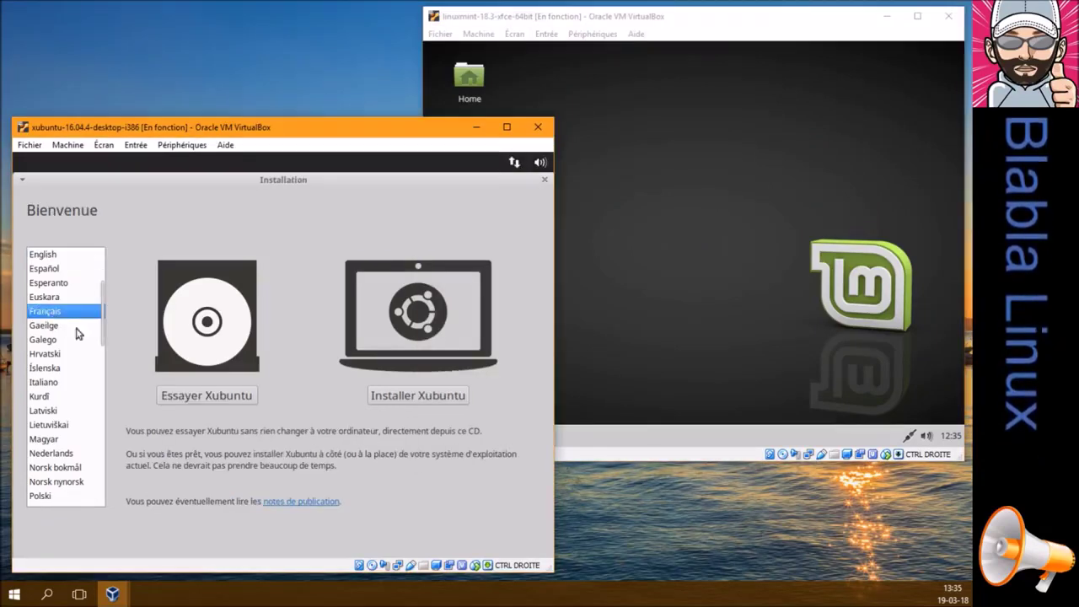
# Maximize and restore both VM windows, then shrink Xubuntu's to about 572x468 beside Mint
pyautogui.click(773, 22)
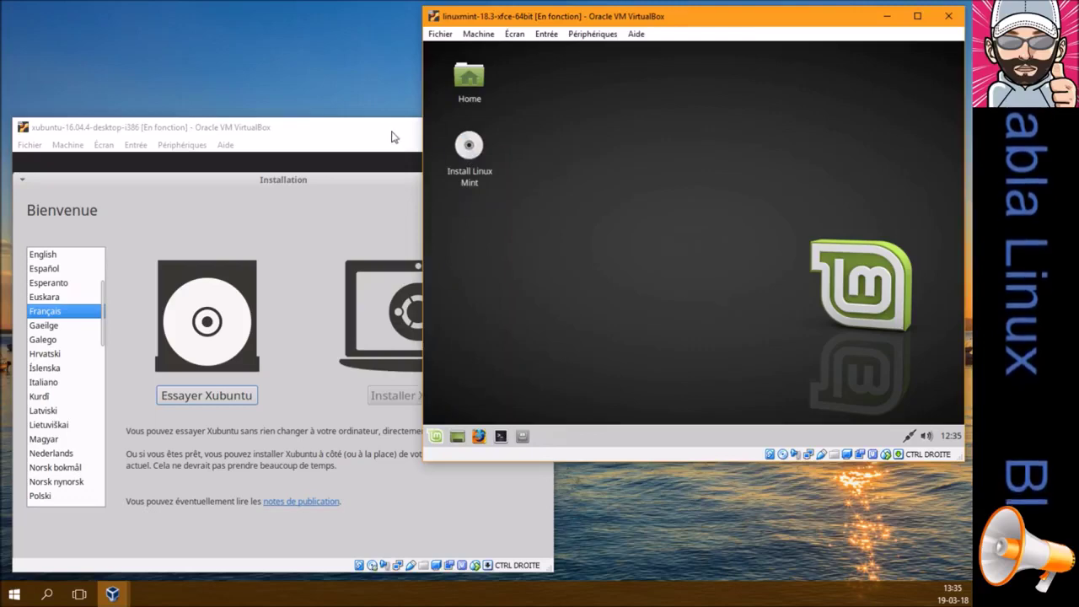
pyautogui.click(917, 15)
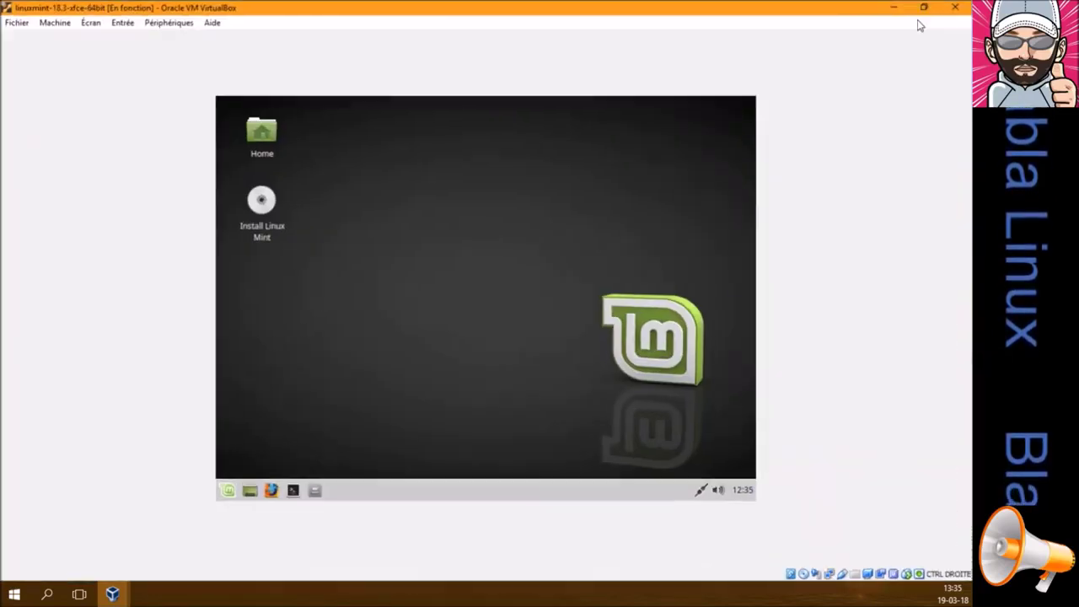
pyautogui.click(924, 8)
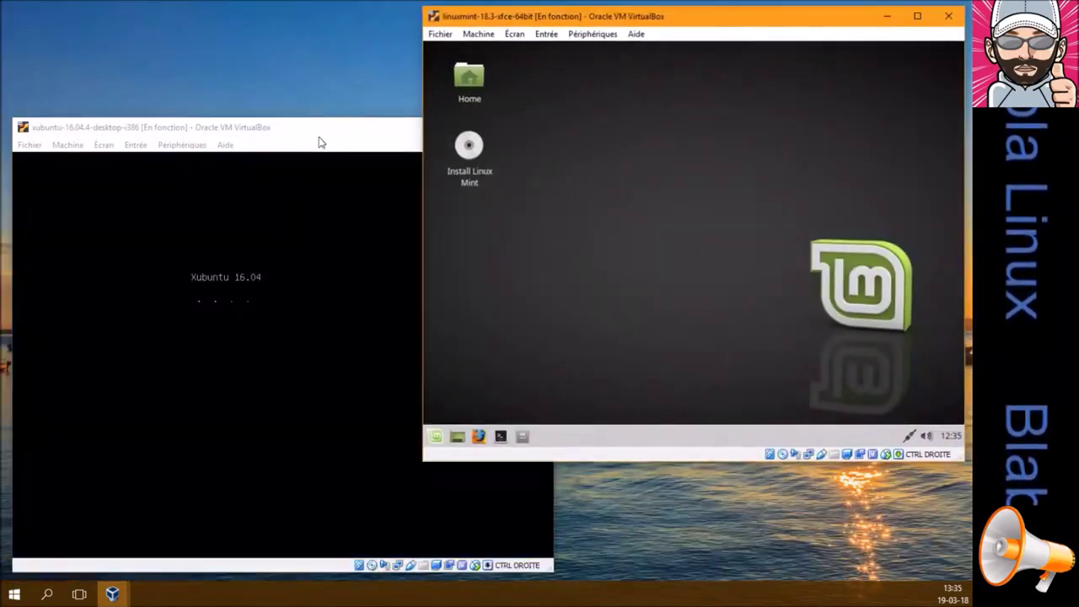
pyautogui.click(296, 131)
pyautogui.doubleClick(497, 132)
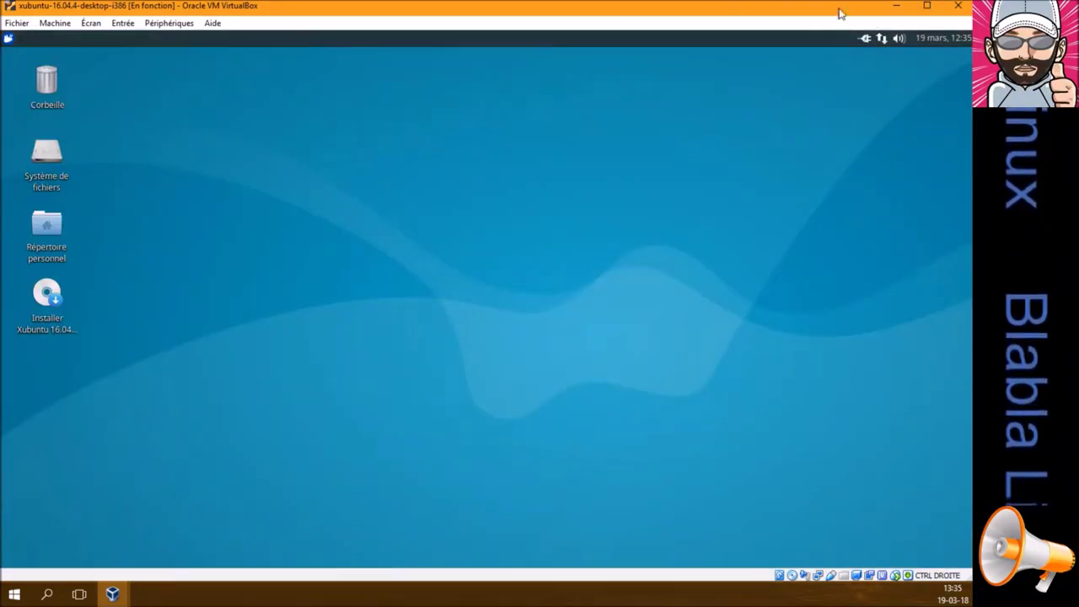
pyautogui.click(924, 7)
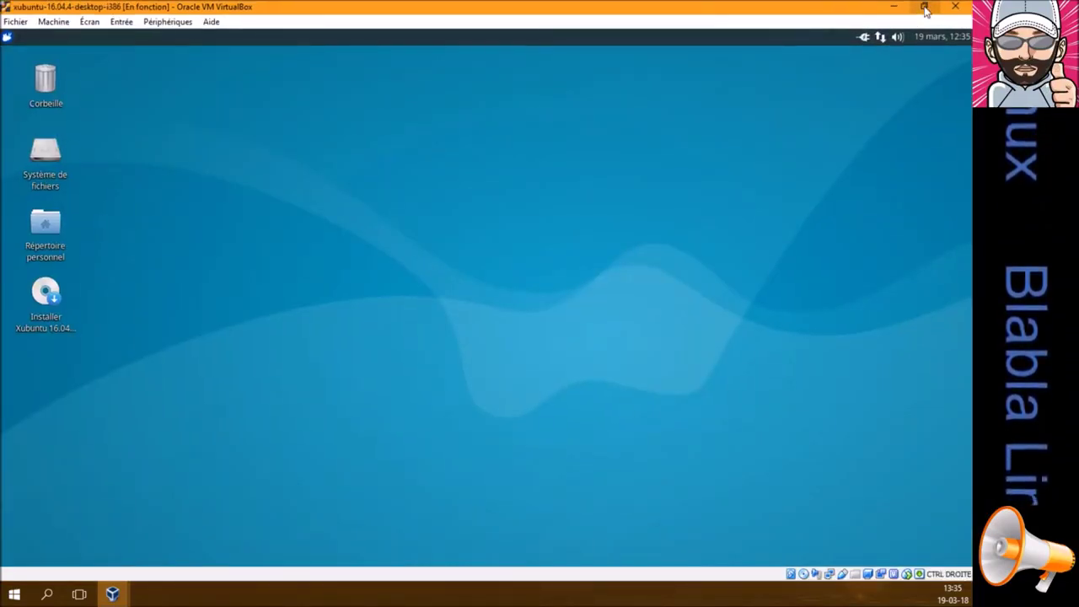
pyautogui.click(925, 7)
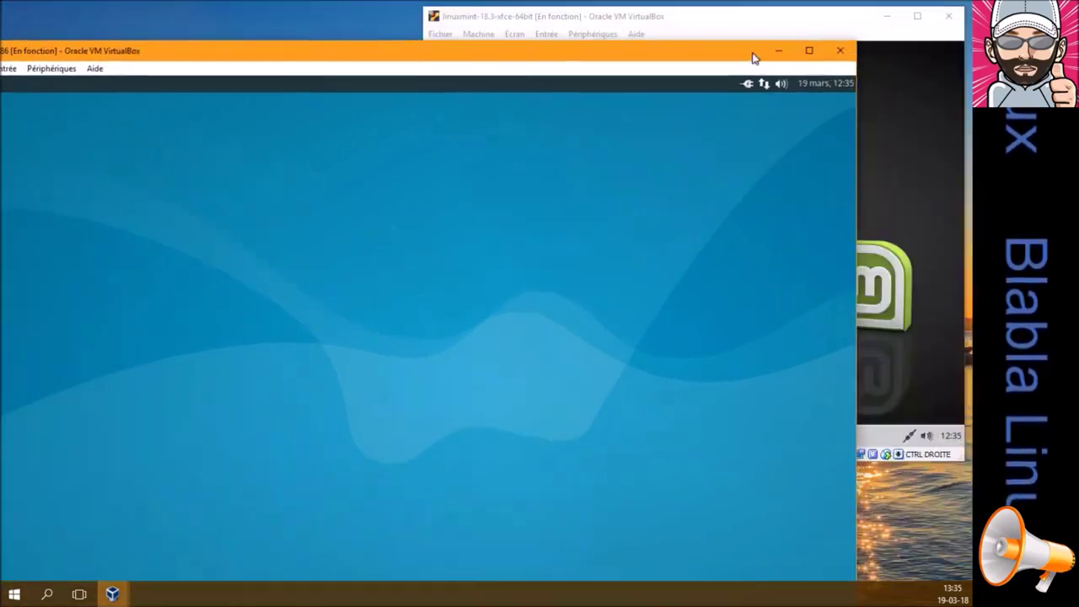
pyautogui.moveTo(857, 40); pyautogui.dragTo(485, 183)
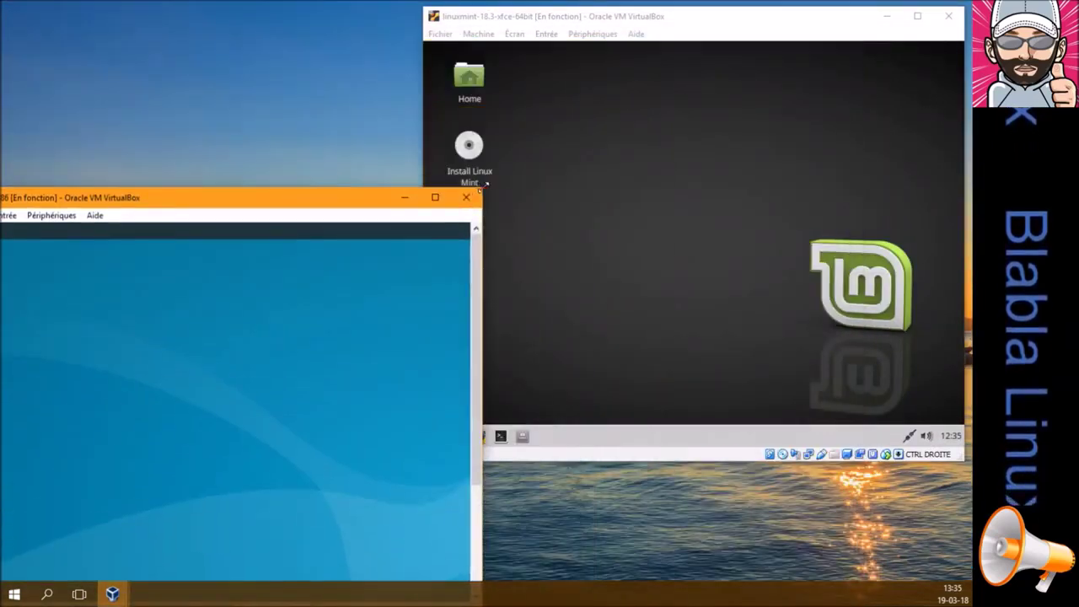
pyautogui.moveTo(366, 200); pyautogui.dragTo(462, 151)
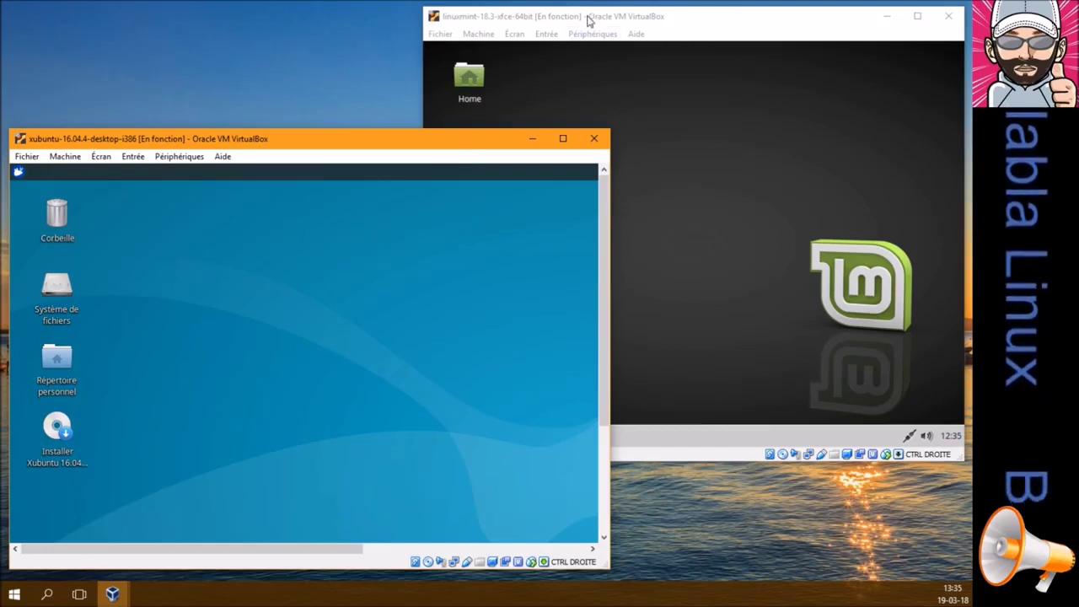
# Launch the Xubuntu and Linux Mint installers from their desktop icons via Execute
pyautogui.click(63, 430)
pyautogui.rightClick(63, 430)
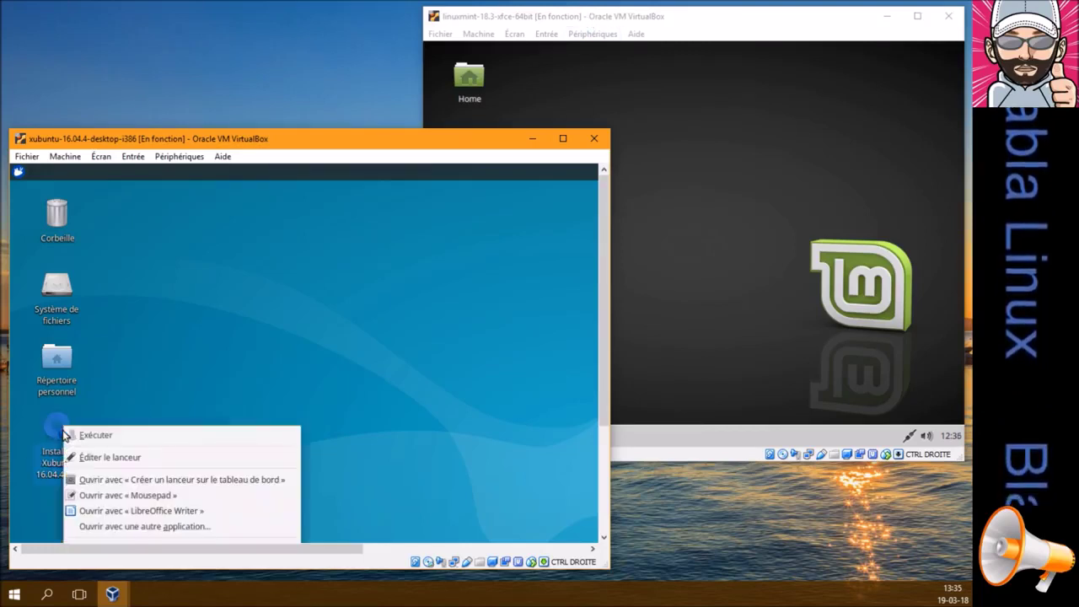
pyautogui.click(95, 435)
pyautogui.click(564, 84)
pyautogui.click(462, 150)
pyautogui.rightClick(463, 151)
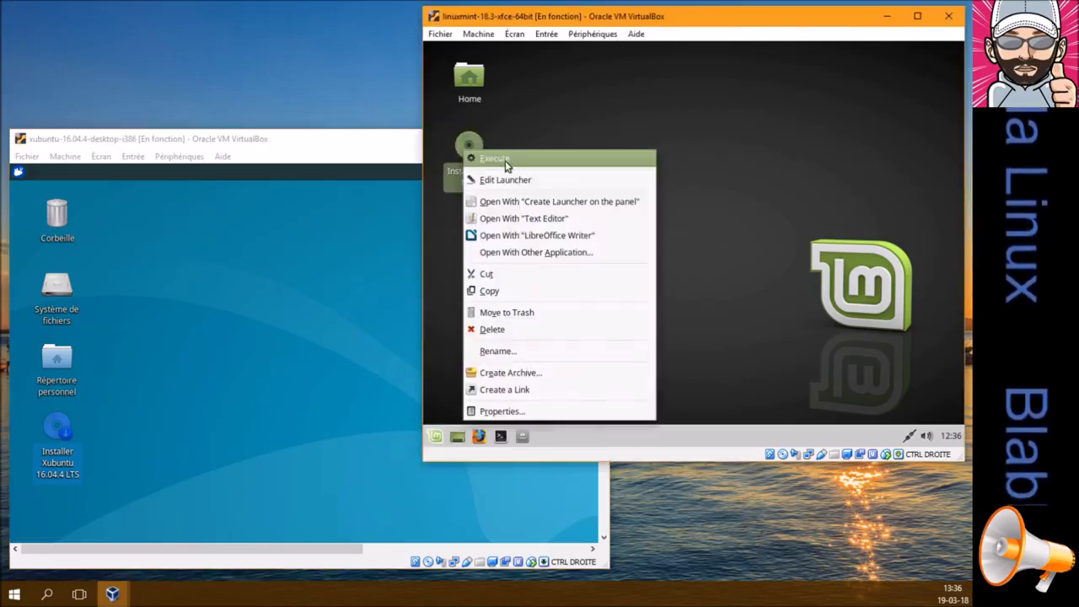
pyautogui.click(507, 159)
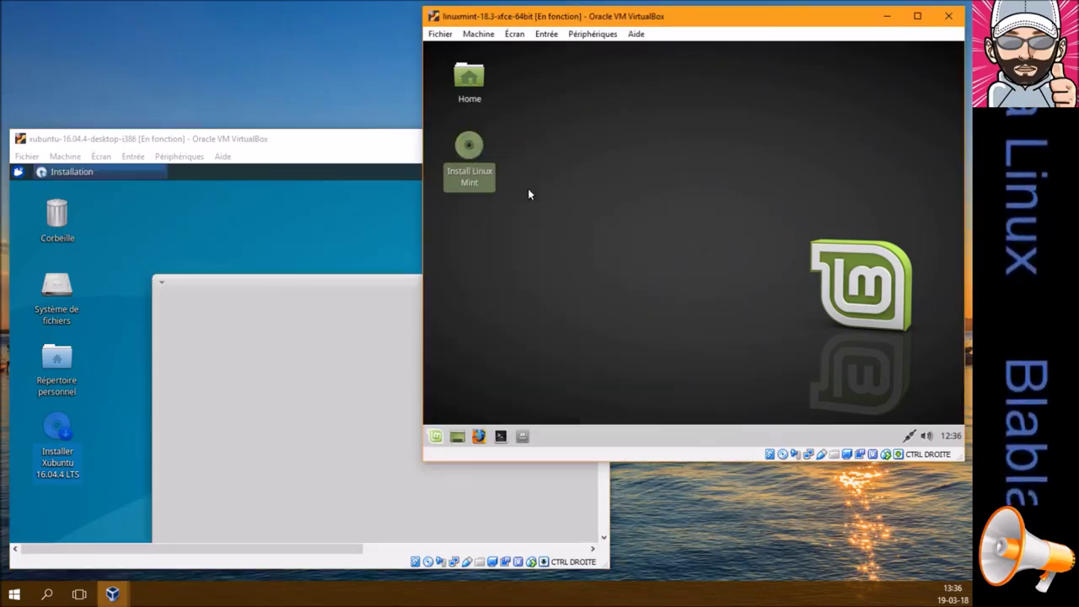
# Widen the Xubuntu window, continue past its welcome page, and choose Français in the Mint installer
pyautogui.click(383, 281)
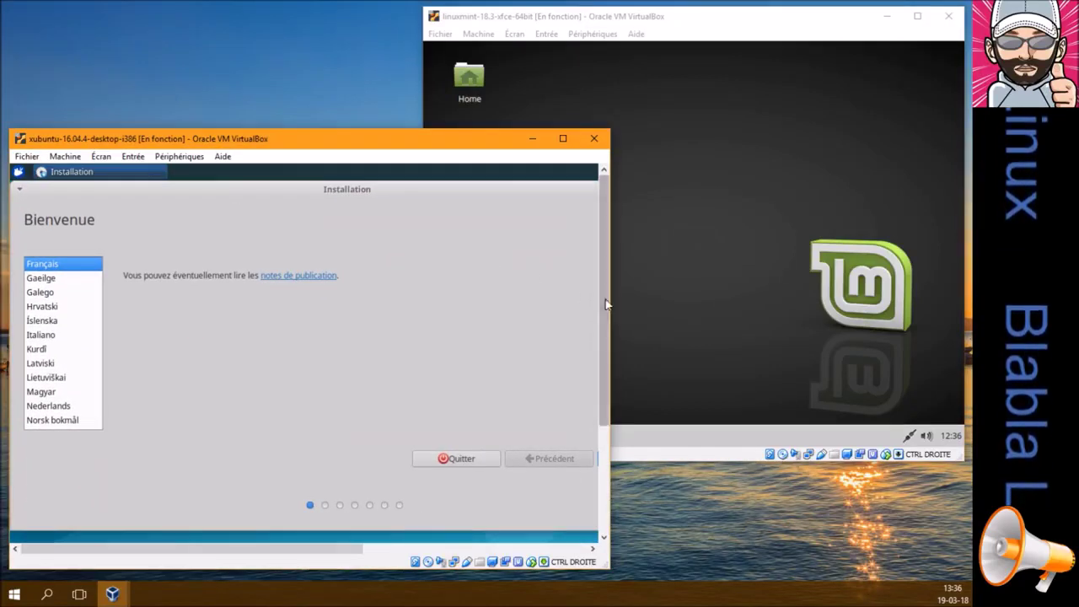
pyautogui.moveTo(609, 305); pyautogui.dragTo(723, 303)
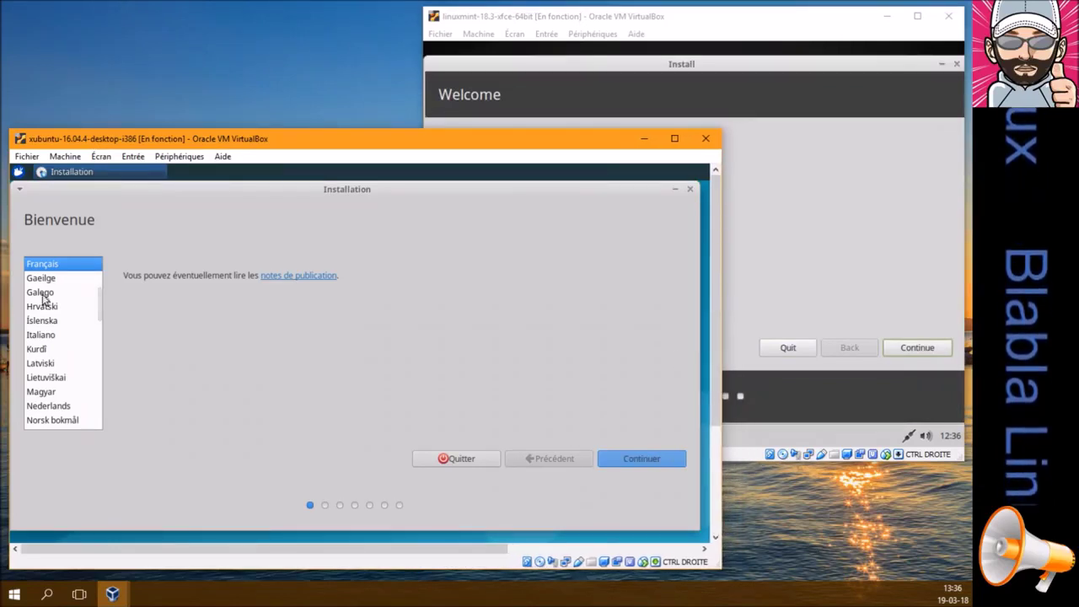
pyautogui.click(640, 458)
pyautogui.click(816, 129)
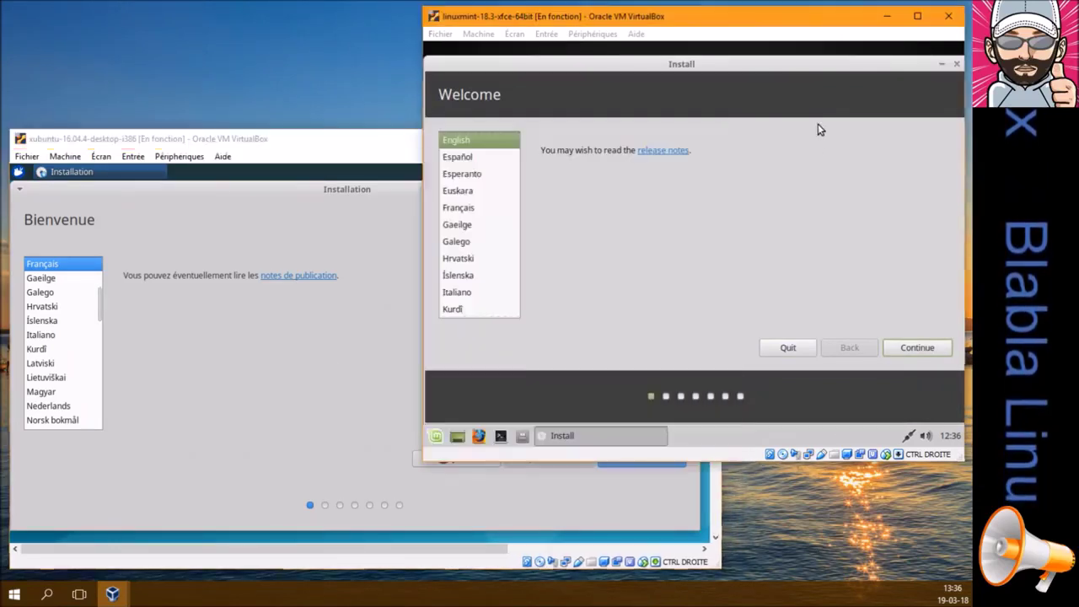
pyautogui.click(460, 209)
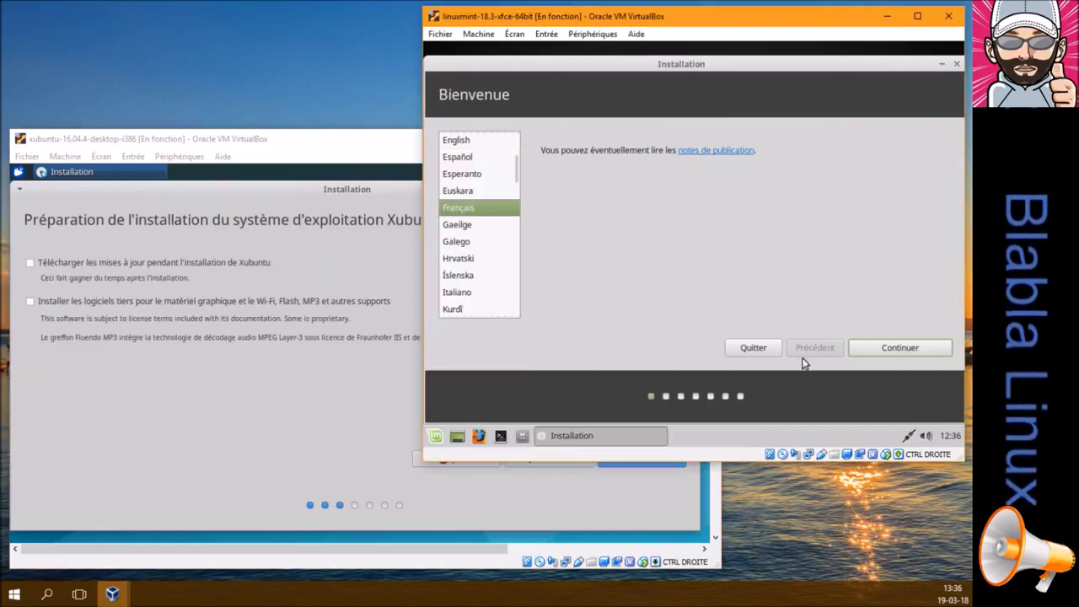
# Enable updates and third-party software for Xubuntu, and advance both installers to the installation type page
pyautogui.click(864, 348)
pyautogui.click(299, 140)
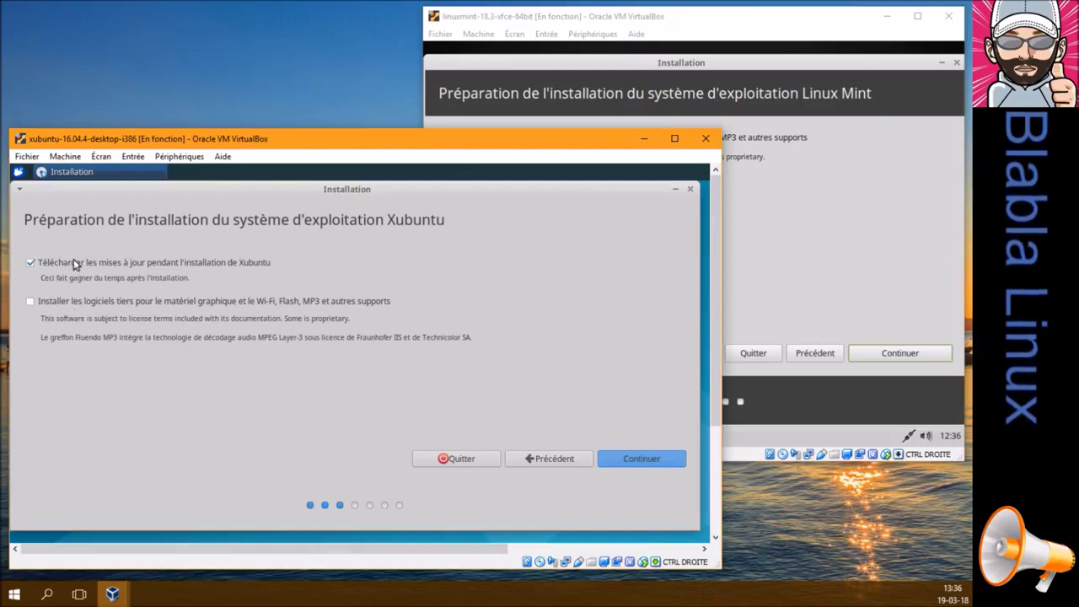
pyautogui.click(30, 262)
pyautogui.click(30, 302)
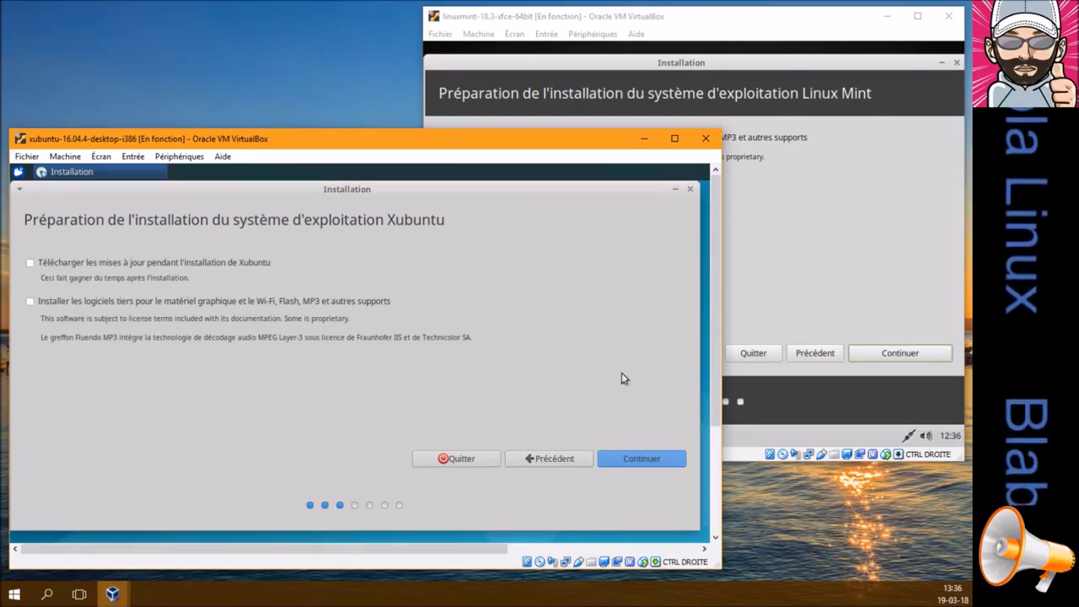
pyautogui.click(663, 457)
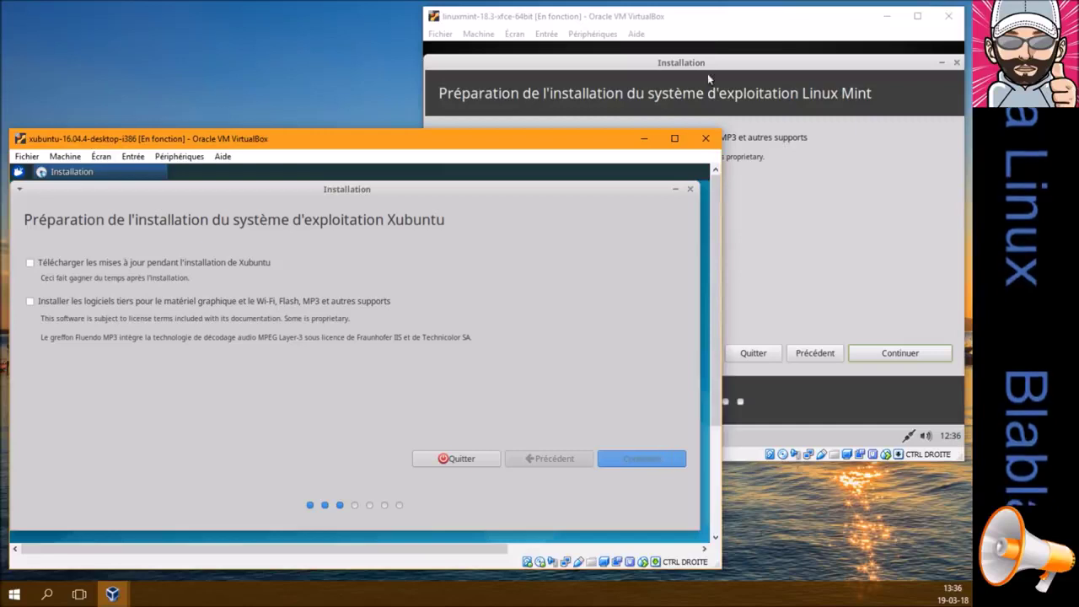
pyautogui.click(710, 27)
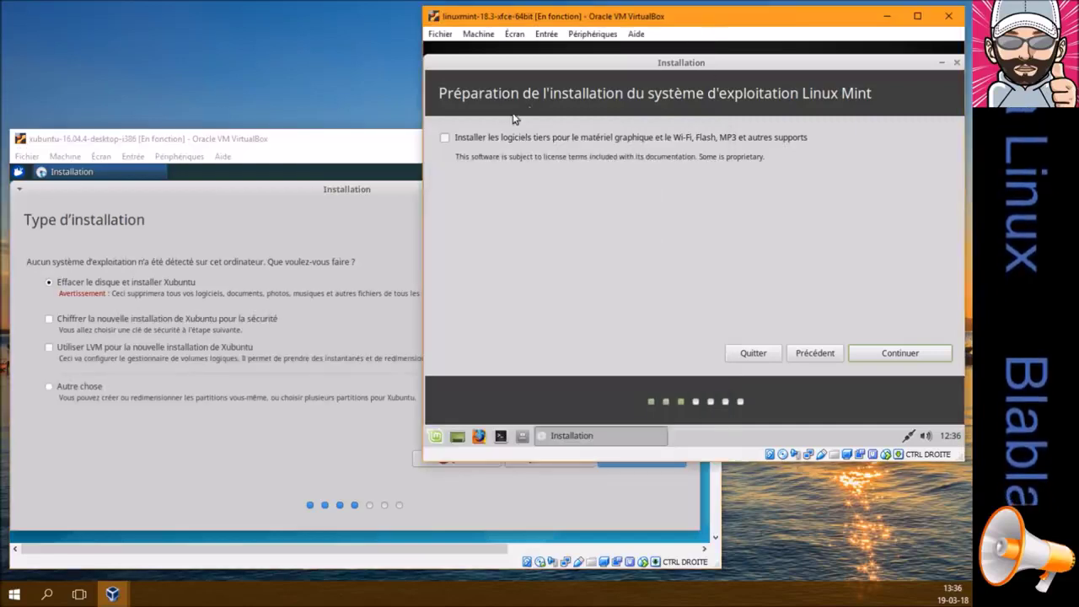
pyautogui.click(873, 356)
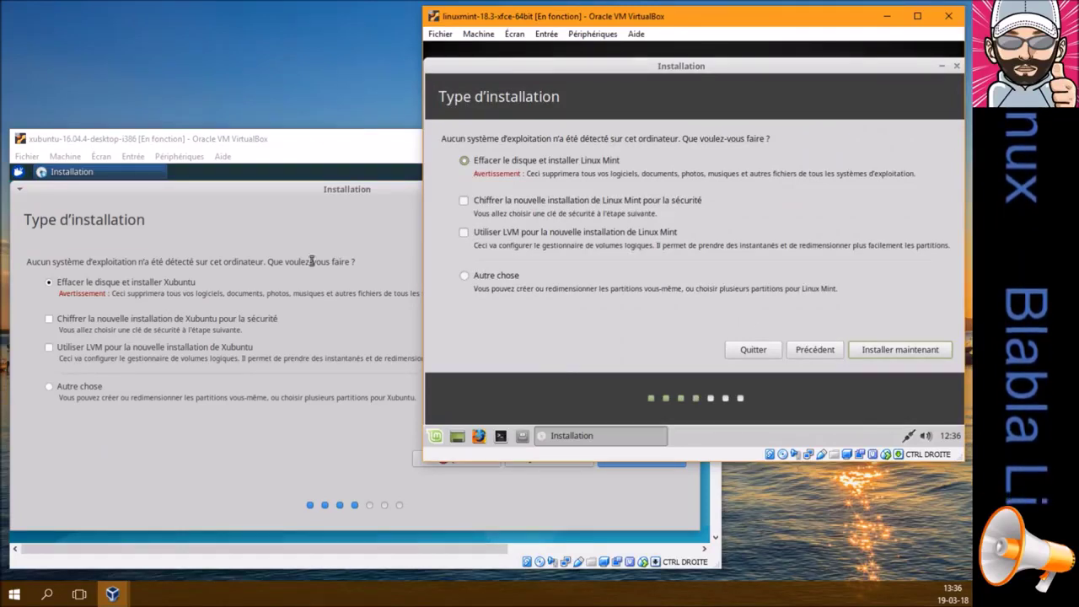
# Choose disk erase in both installers and confirm writing the partition changes to each disk
pyautogui.click(287, 149)
pyautogui.click(618, 461)
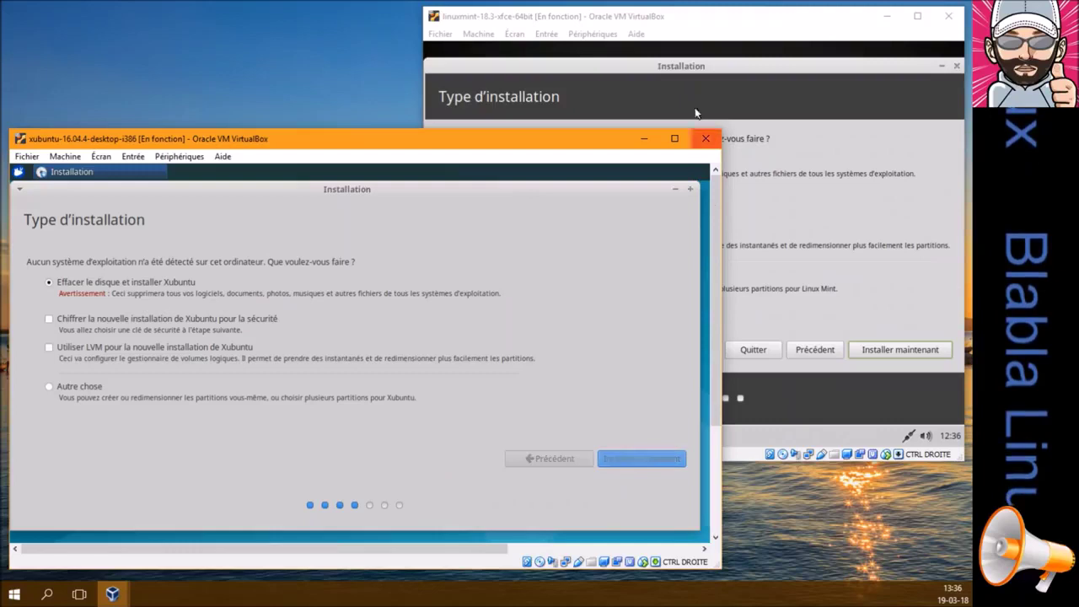
pyautogui.click(683, 74)
pyautogui.click(867, 349)
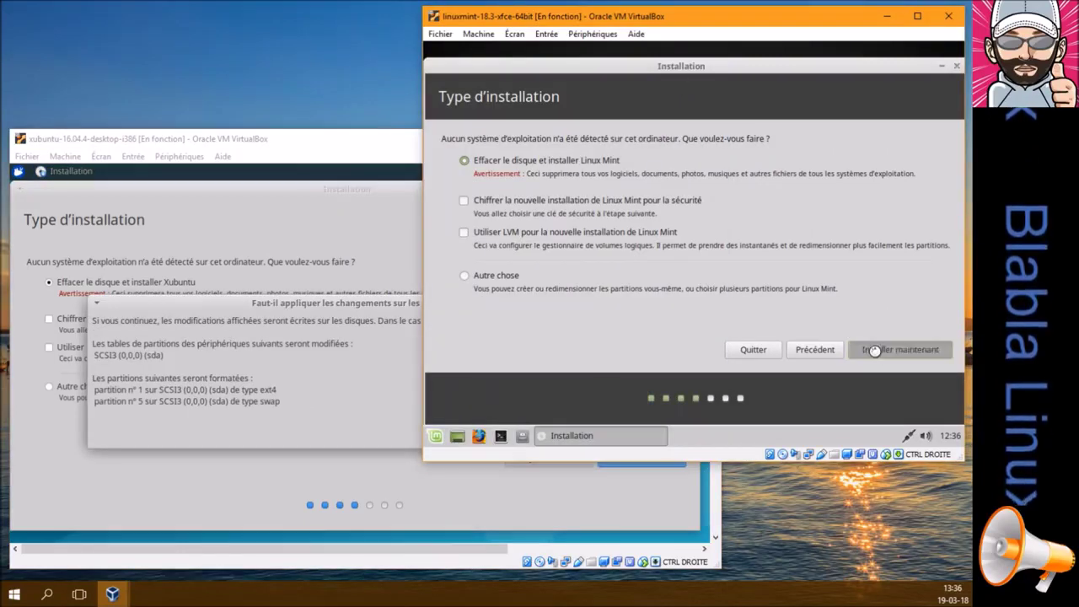
pyautogui.click(317, 308)
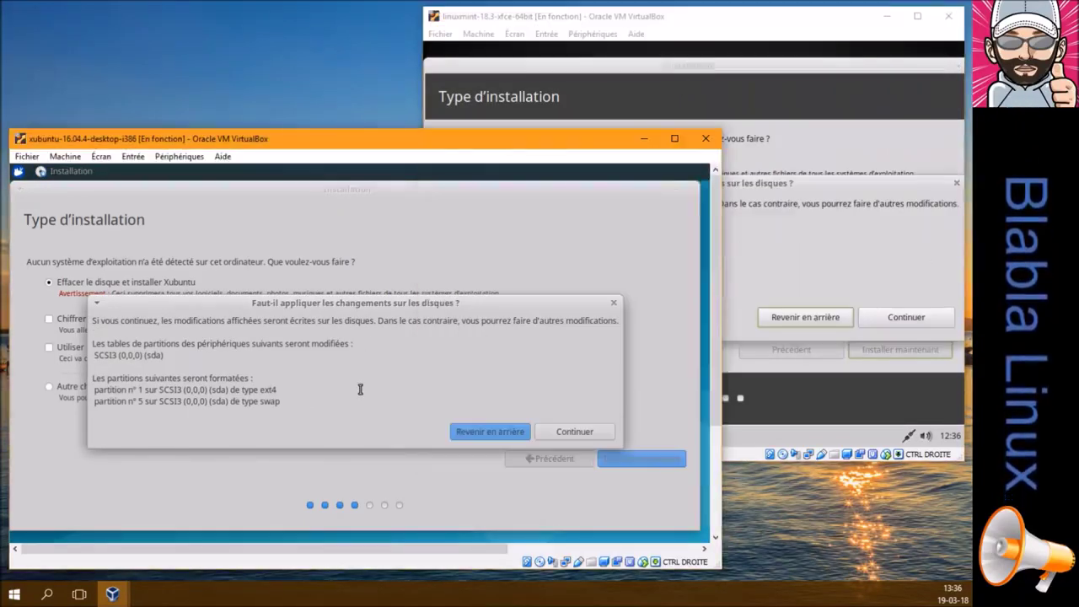
pyautogui.click(549, 432)
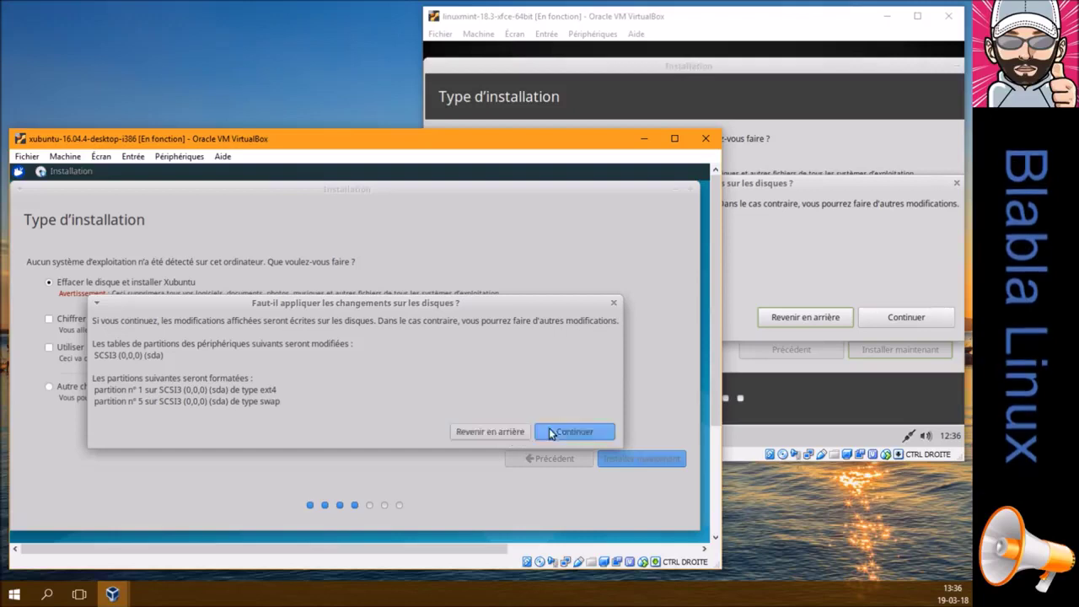
pyautogui.click(849, 195)
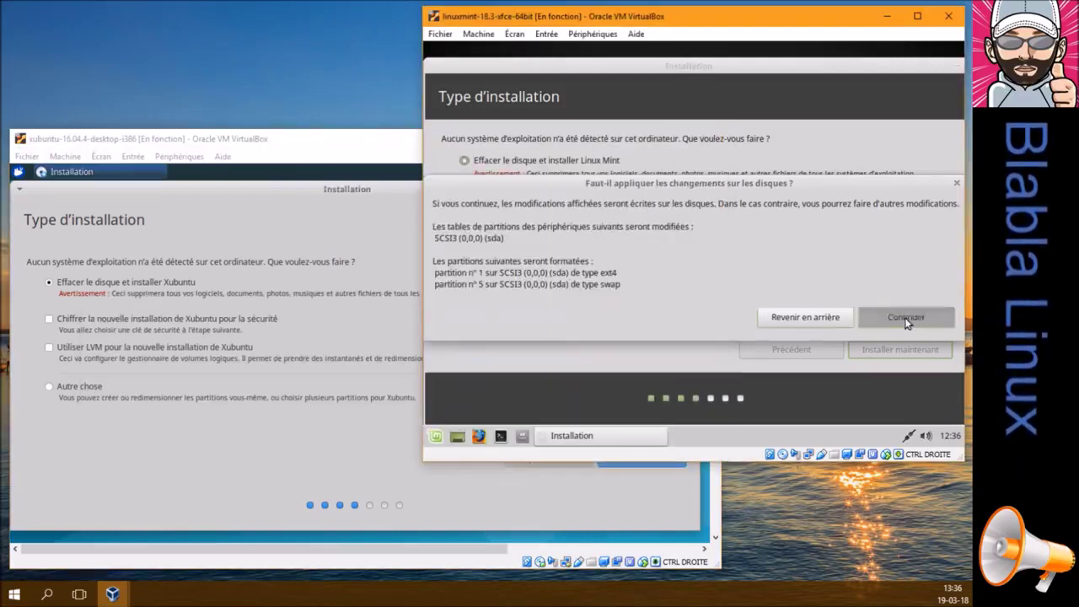
pyautogui.click(906, 317)
pyautogui.click(288, 195)
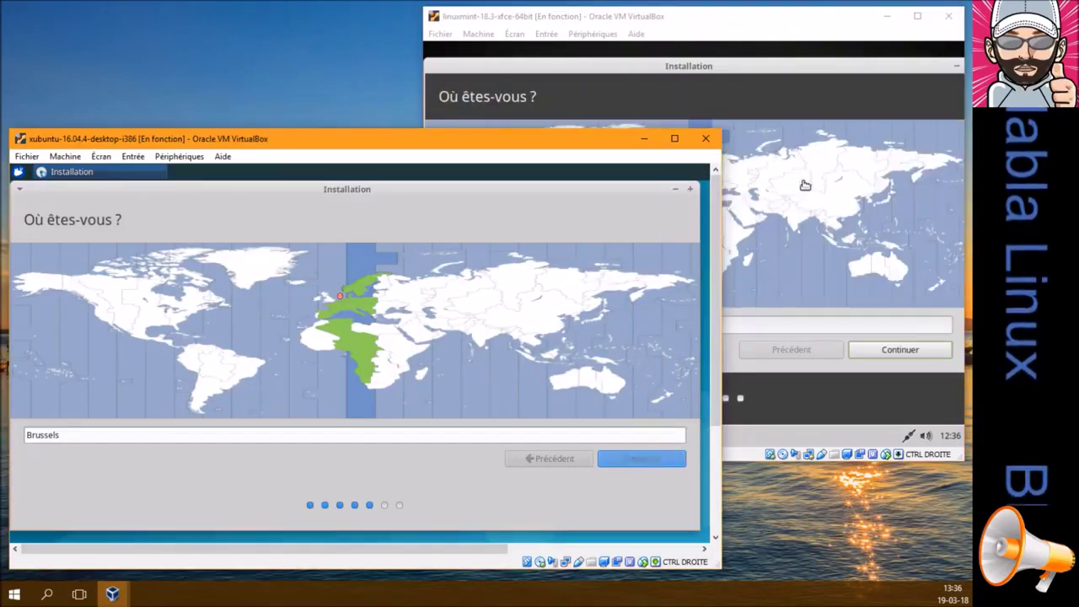
# Accept Brussels as Mint's location and choose the Belge keyboard layout in both installers
pyautogui.click(789, 70)
pyautogui.click(861, 352)
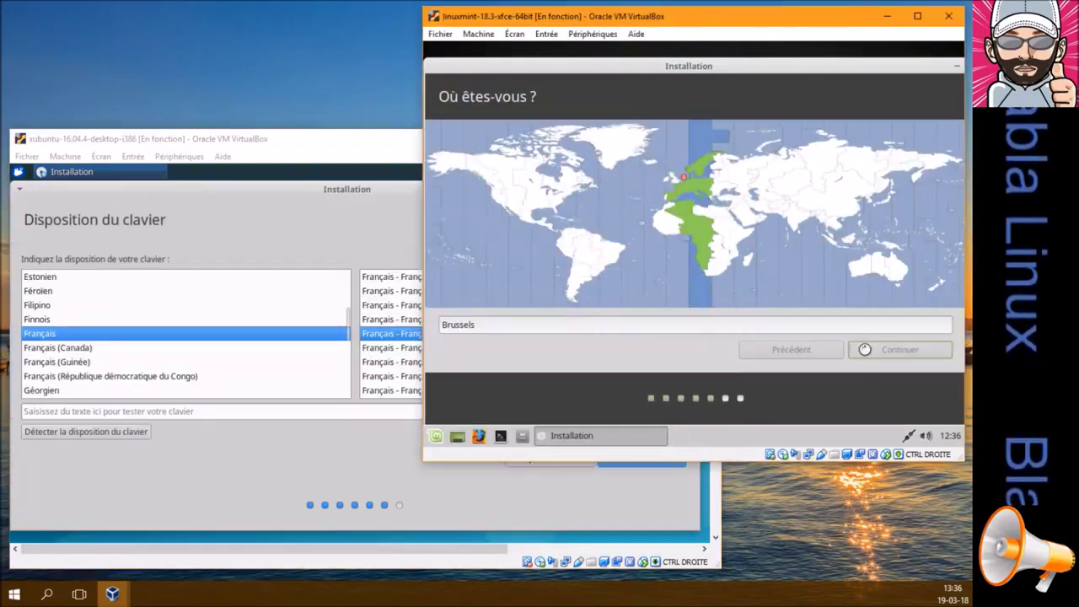
pyautogui.click(327, 192)
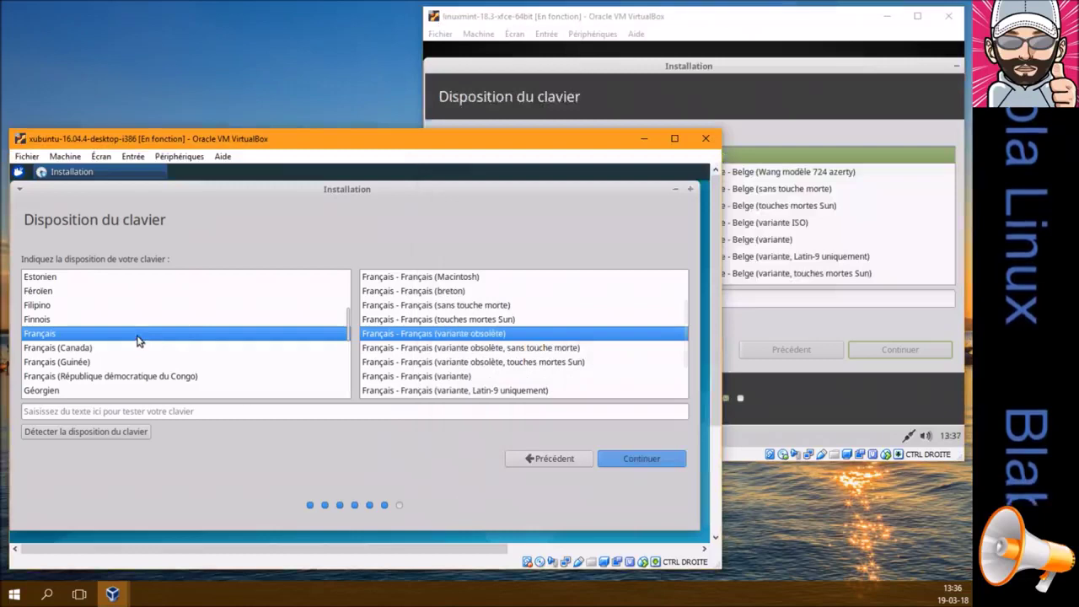
pyautogui.write('b')
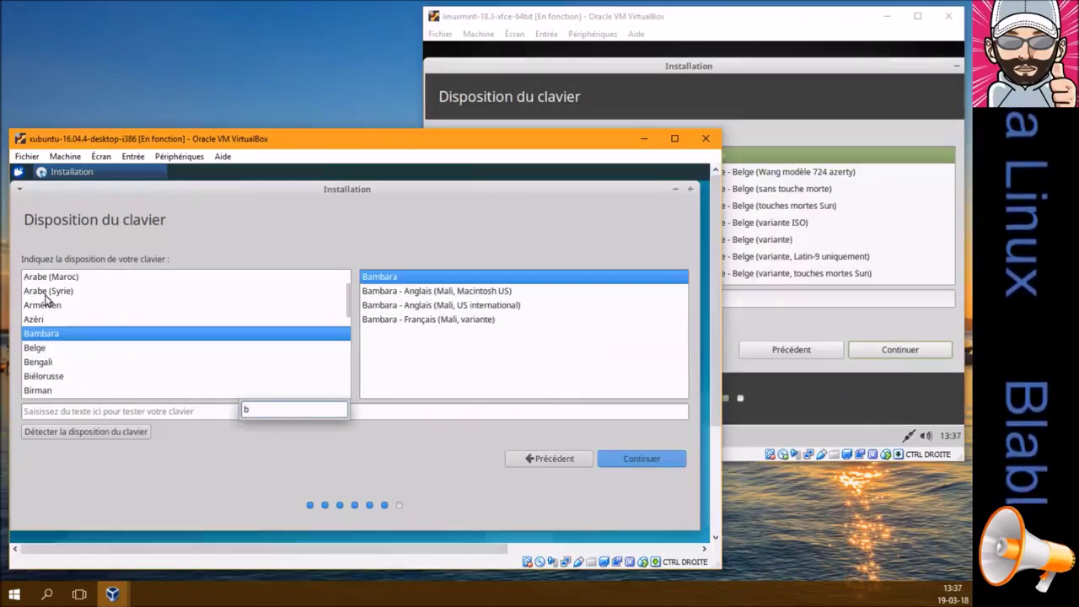
pyautogui.click(37, 348)
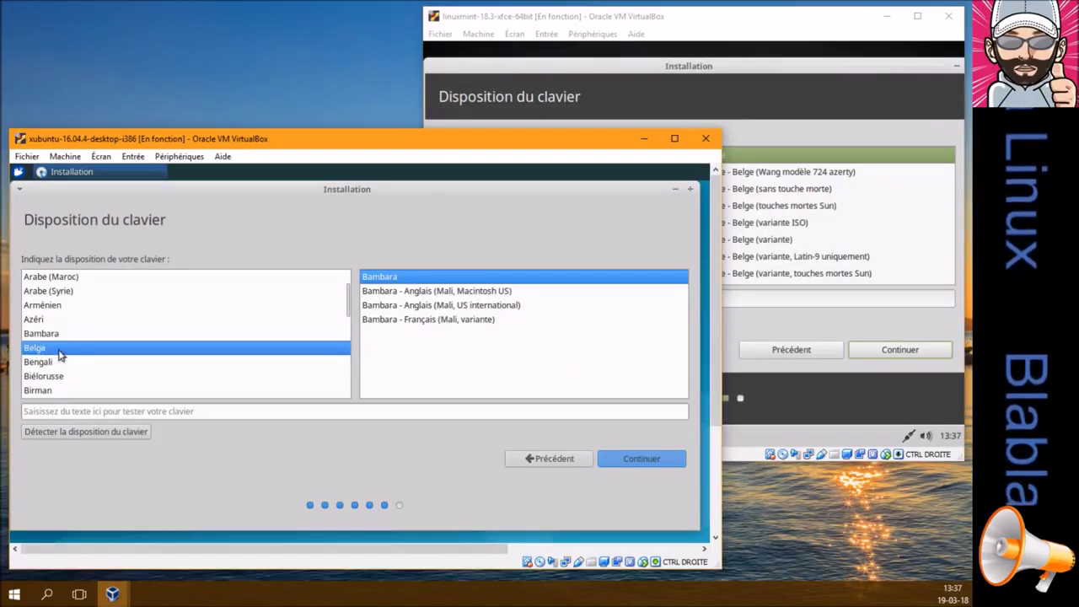
pyautogui.click(641, 458)
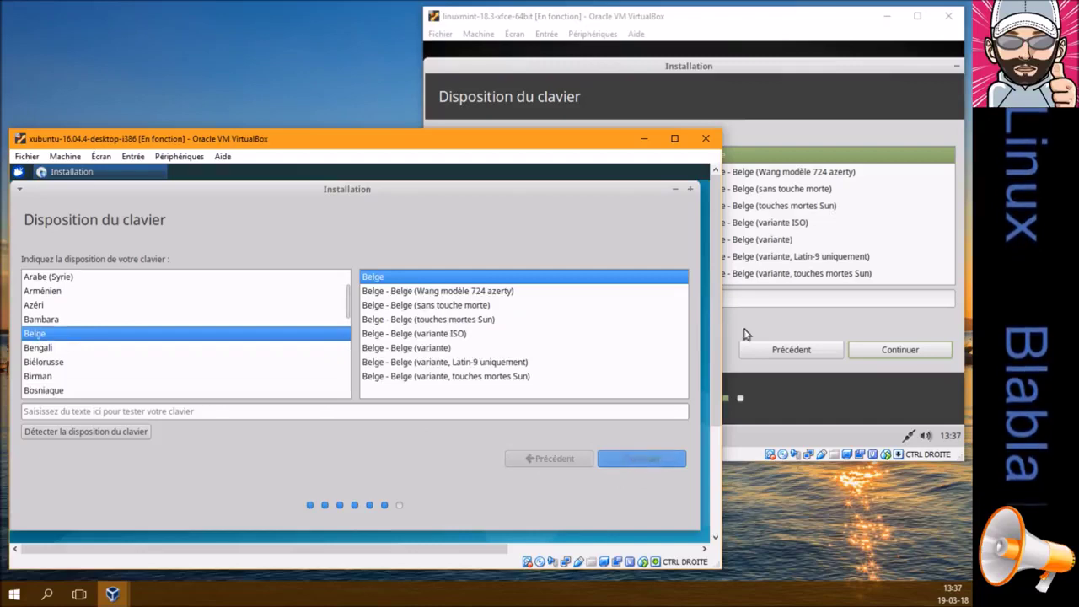
pyautogui.click(709, 66)
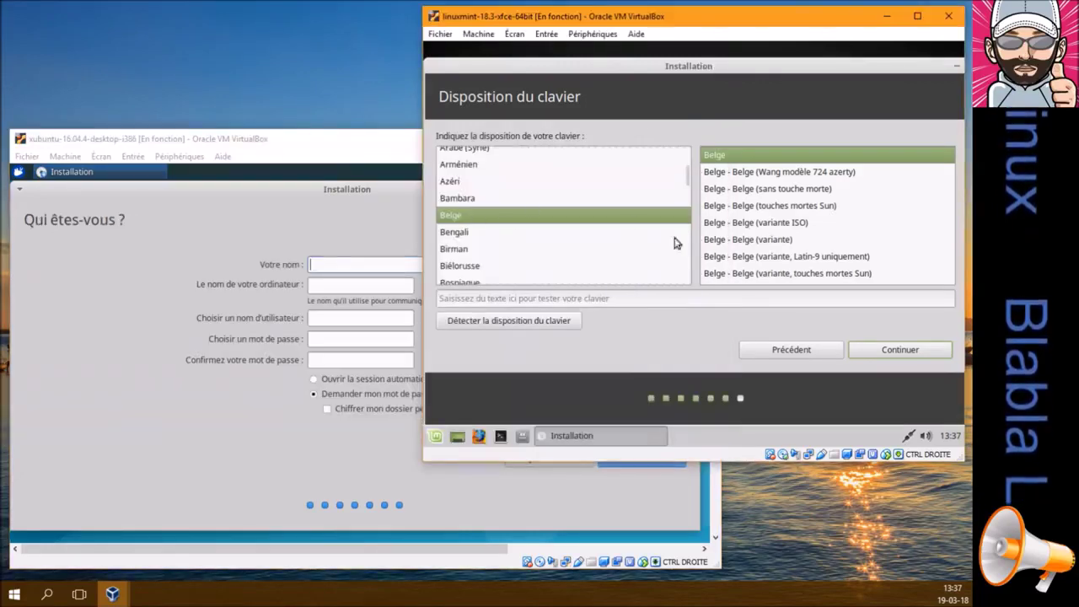
pyautogui.click(873, 358)
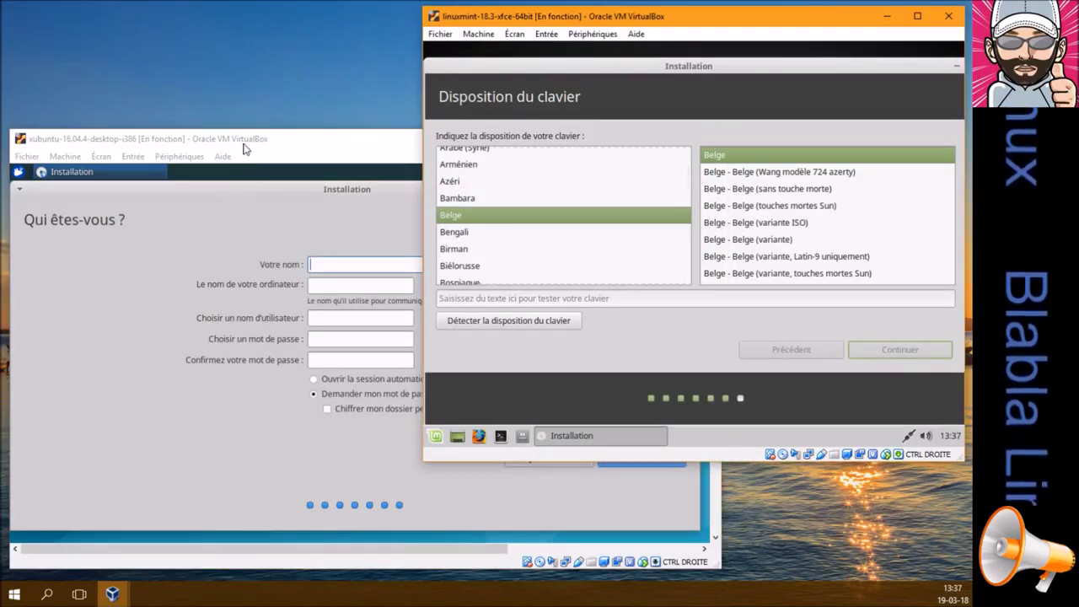
# Enter the user's name in Xubuntu and change the computer name to bblx-xubuntu-vm
pyautogui.click(295, 220)
pyautogui.write('blablateurx')
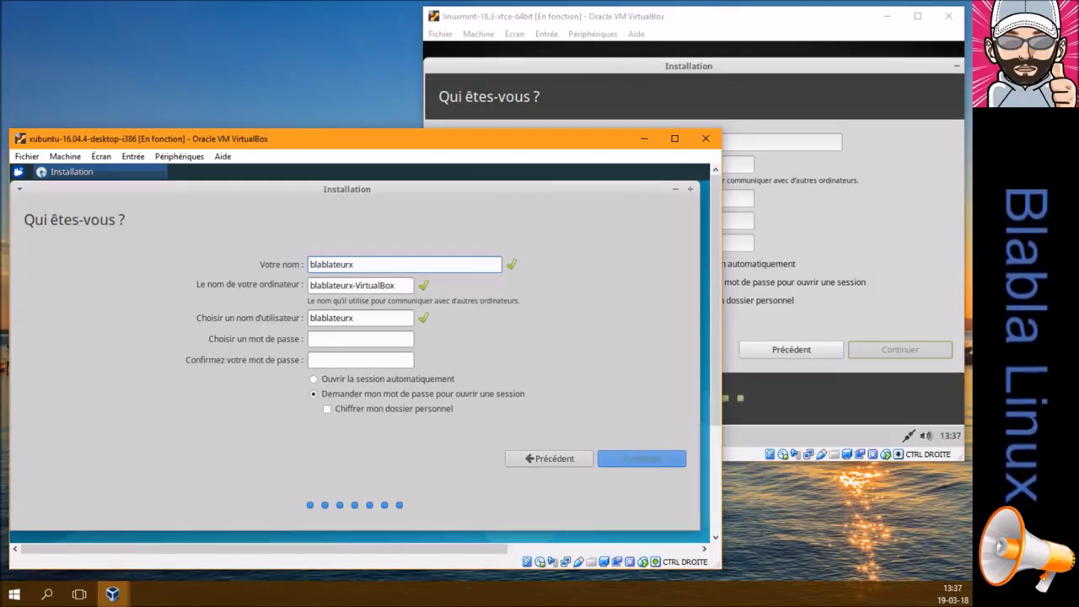
pyautogui.press('Tab')
pyautogui.press('Tab')
pyautogui.write('b')
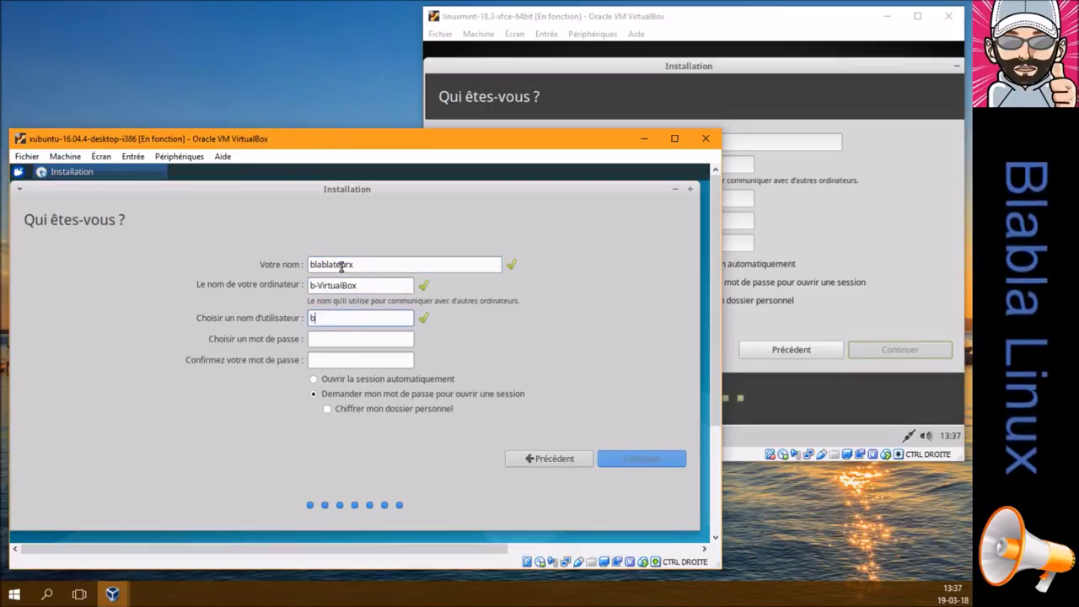
pyautogui.write('blx')
pyautogui.press('Tab')
pyautogui.doubleClick(341, 265)
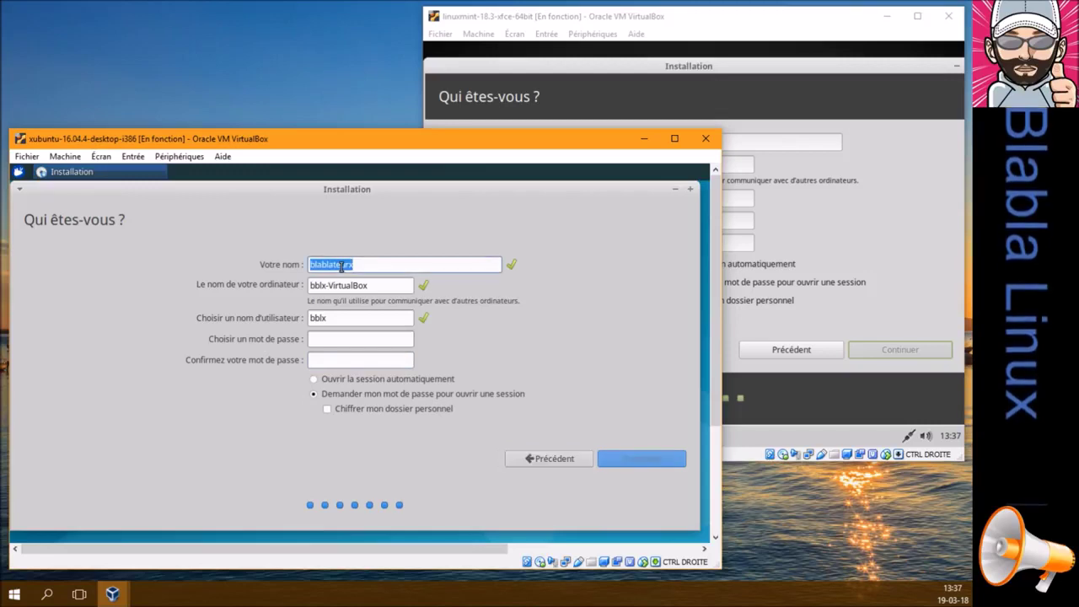
pyautogui.press('Tab')
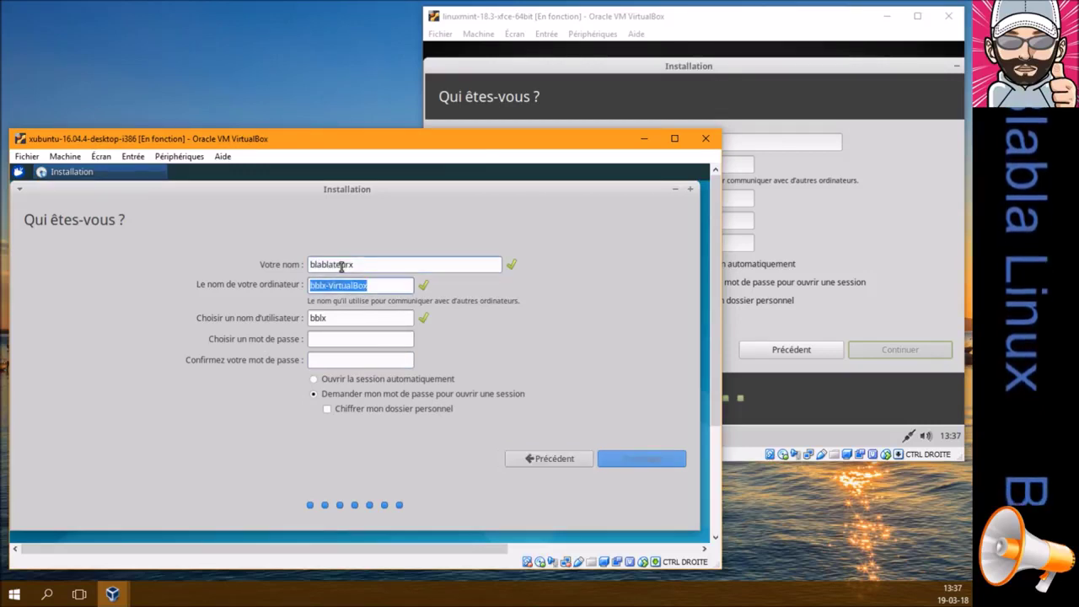
pyautogui.press('End')
pyautogui.press('BackSpace')
pyautogui.press('BackSpace')
pyautogui.press('BackSpace')
pyautogui.press('BackSpace')
pyautogui.write('x')
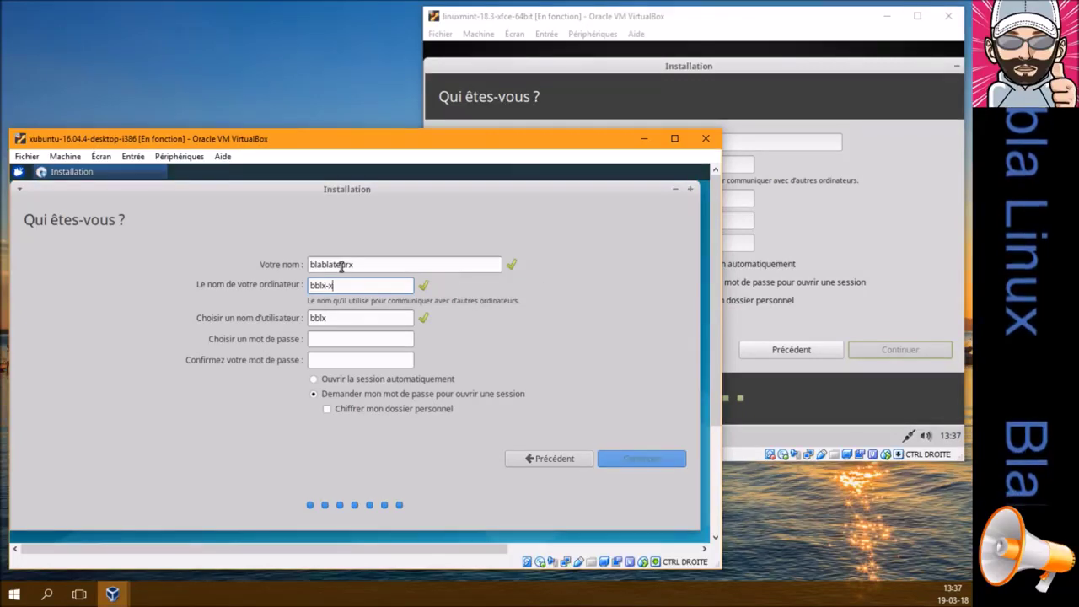
pyautogui.write('ubuntu-vm')
# Set a shorter username, enter and confirm the password, and continue the installation
pyautogui.press('Tab')
pyautogui.press('Tab')
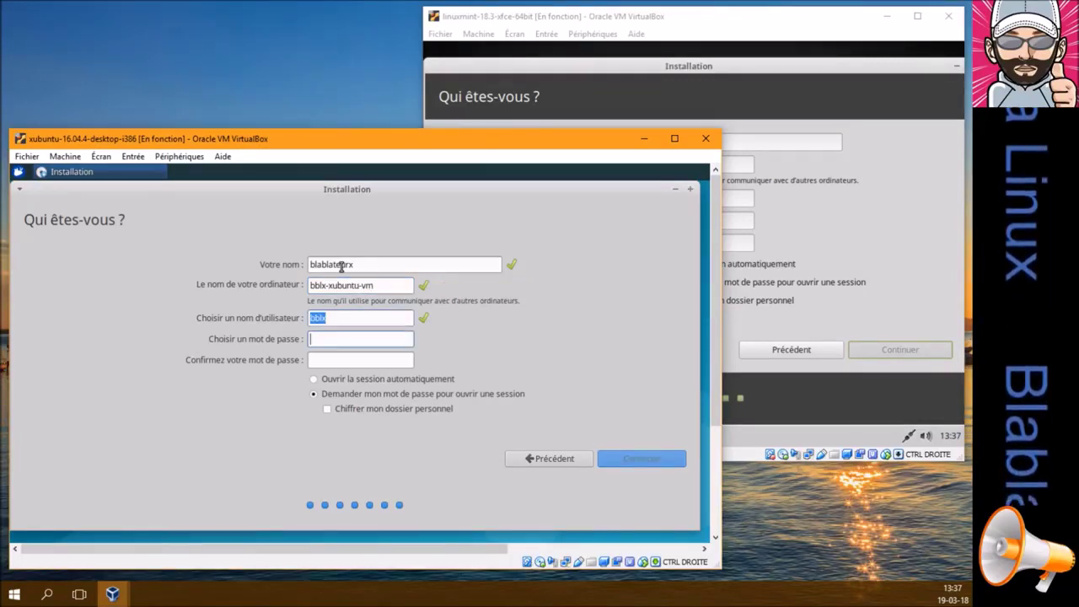
pyautogui.write('blabla')
pyautogui.press('Tab')
pyautogui.write('blabla')
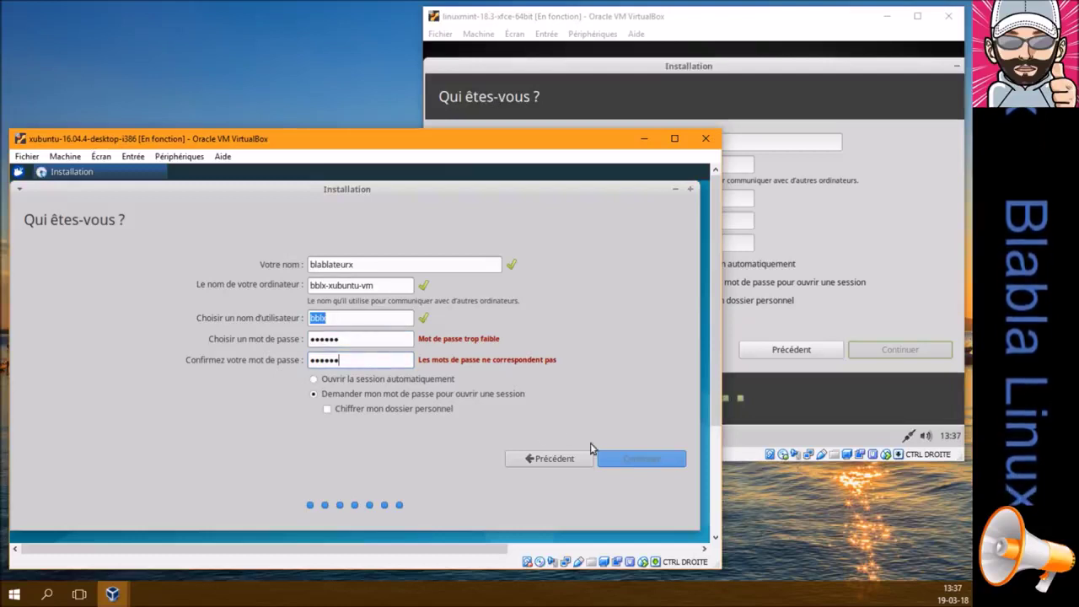
pyautogui.click(396, 340)
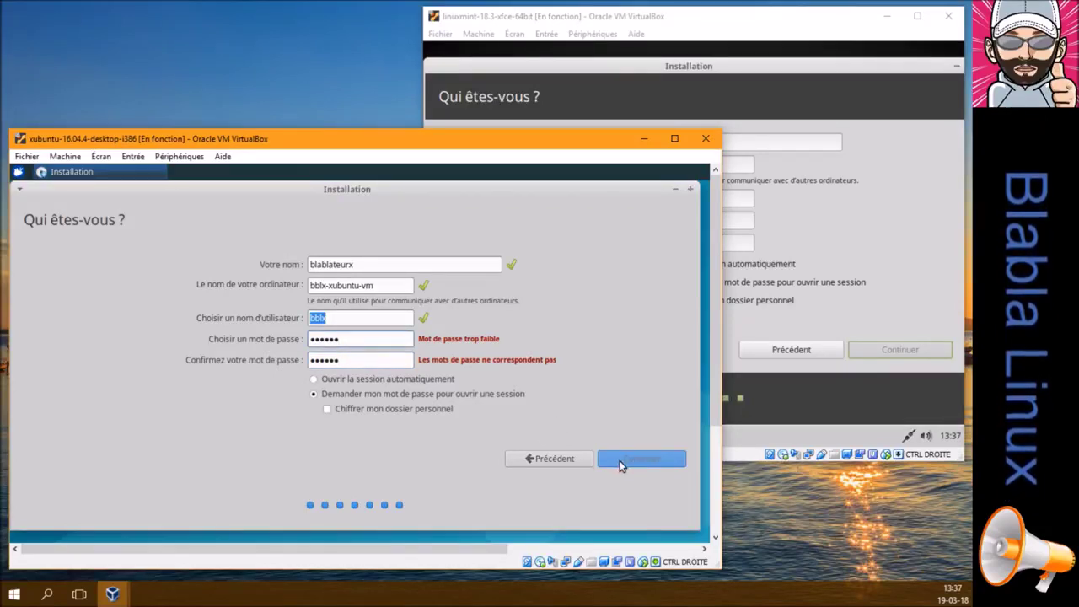
pyautogui.click(397, 357)
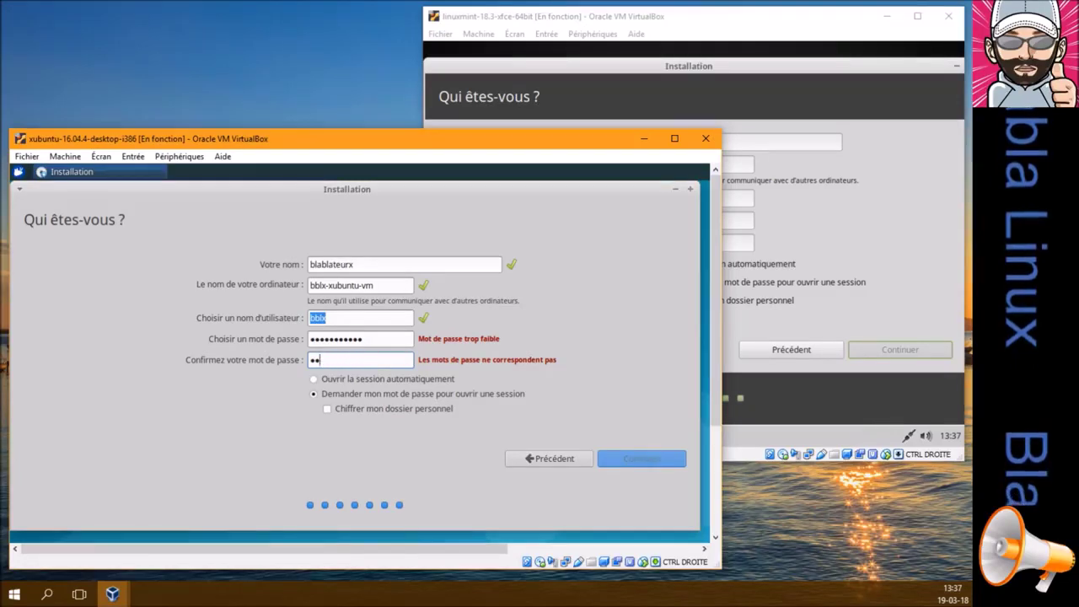
pyautogui.click(366, 319)
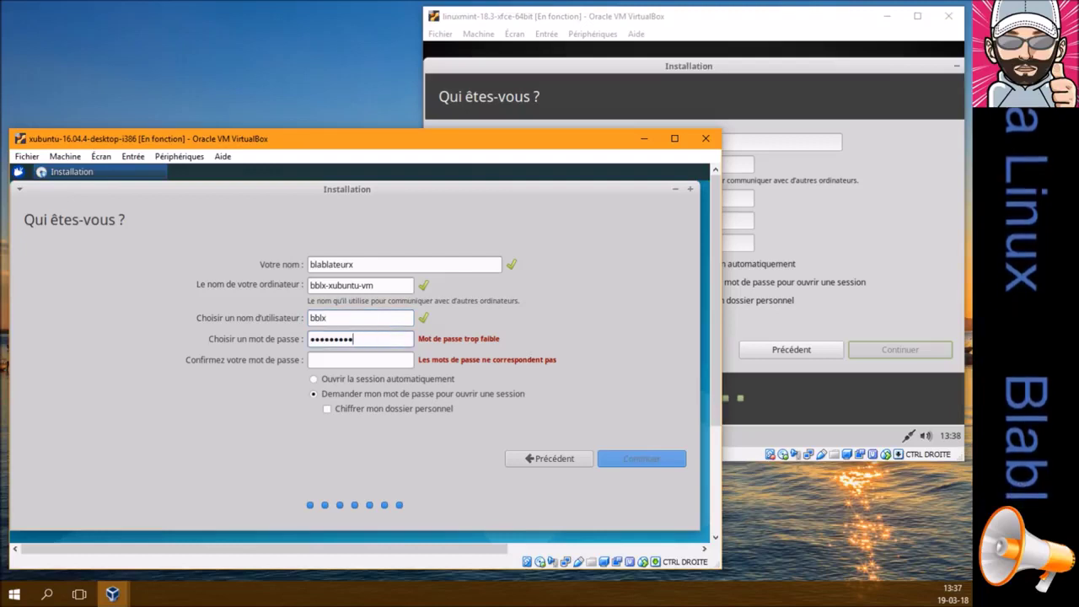
pyautogui.press('BackSpace')
pyautogui.press('BackSpace')
pyautogui.press('BackSpace')
pyautogui.press('BackSpace')
pyautogui.press('BackSpace')
pyautogui.press('BackSpace')
pyautogui.press('BackSpace')
pyautogui.press('BackSpace')
pyautogui.write('bl')
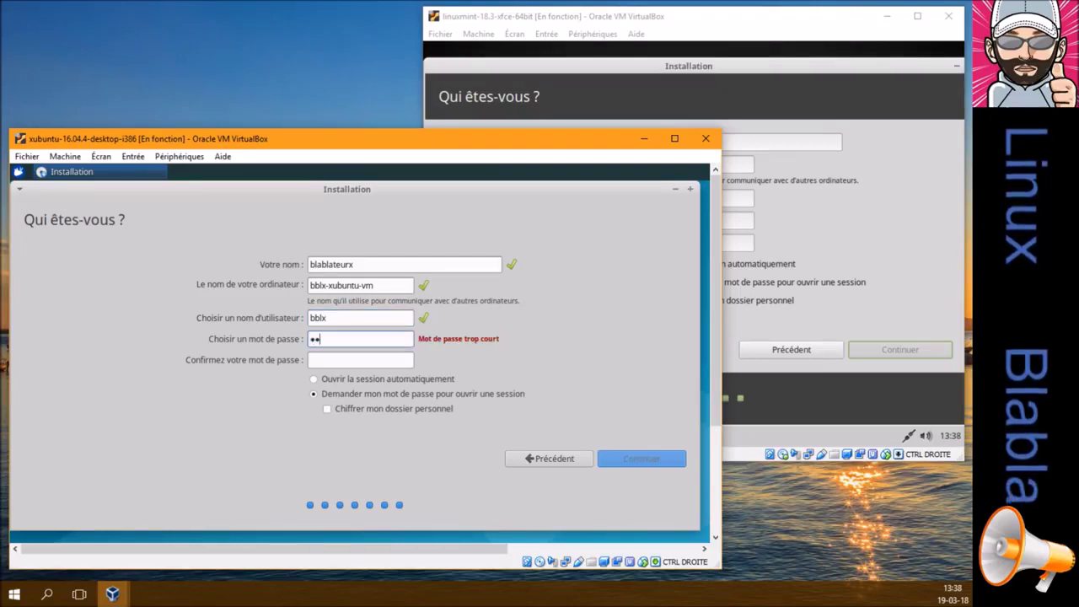
pyautogui.write('a')
pyautogui.press('Tab')
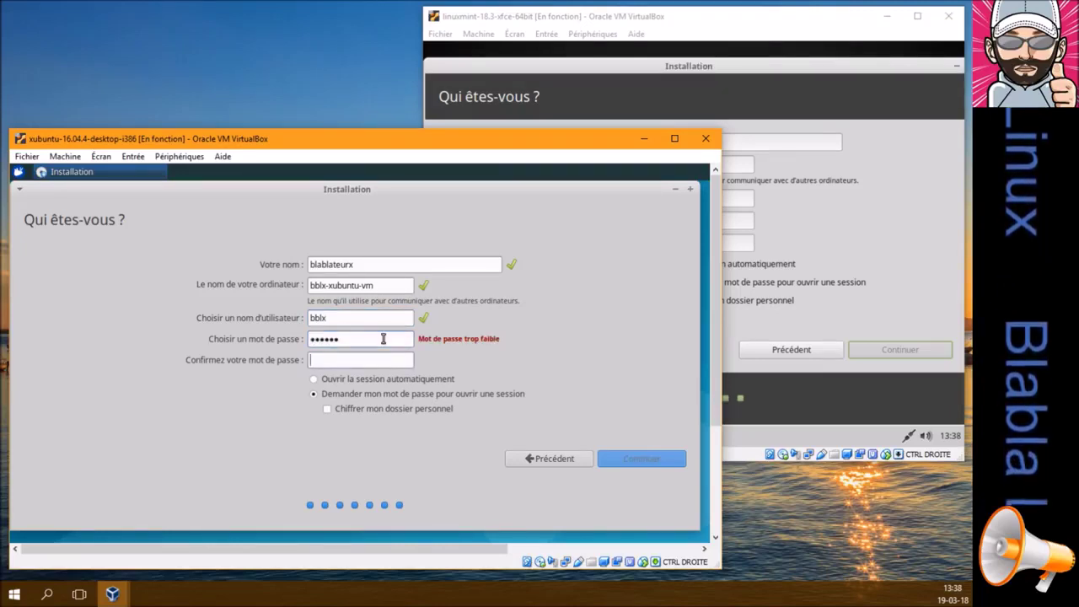
pyautogui.write('blabla')
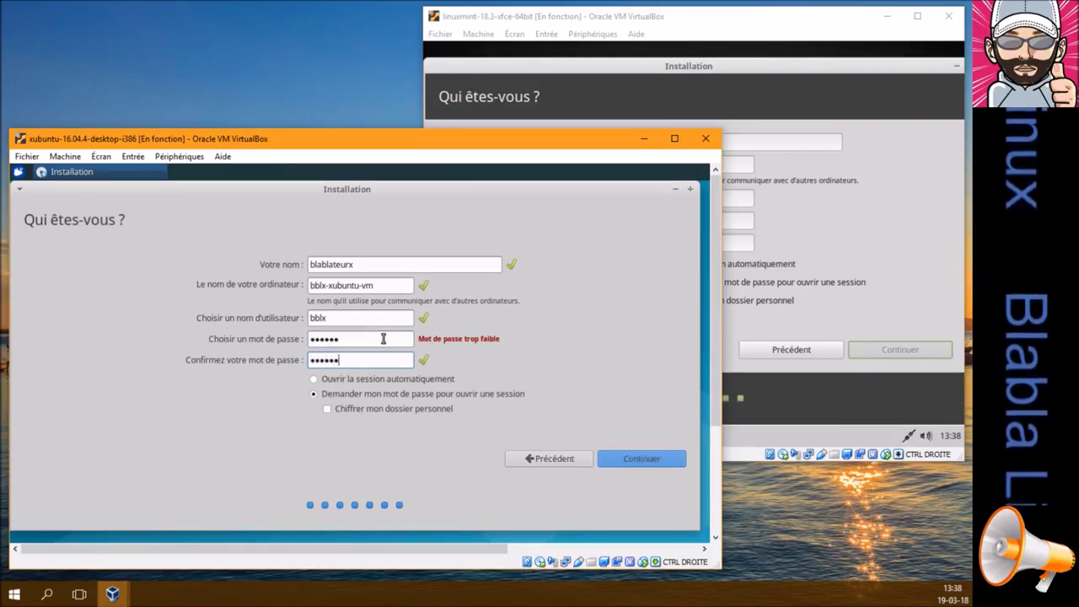
pyautogui.click(641, 459)
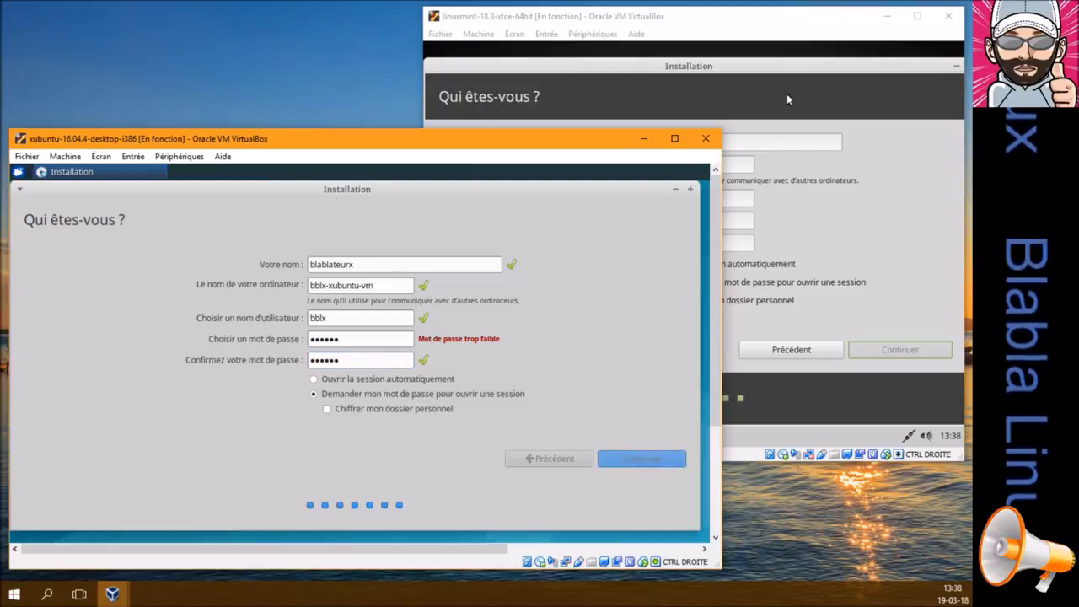
# Move the Xubuntu installer window up and left so the Mint window is clear
pyautogui.click(781, 71)
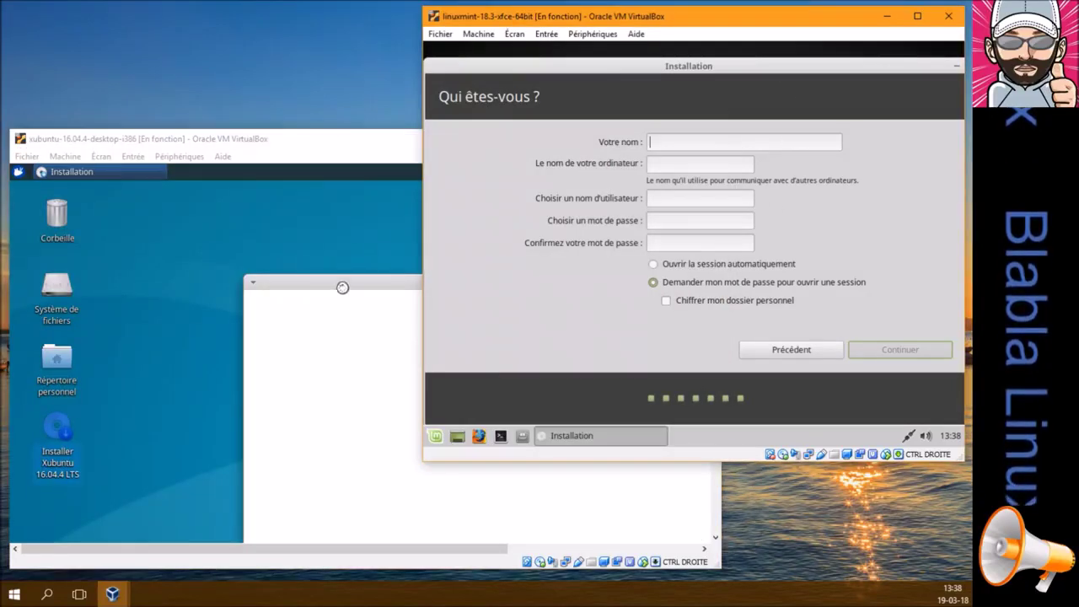
pyautogui.click(352, 286)
pyautogui.moveTo(352, 286); pyautogui.dragTo(241, 201)
pyautogui.click(660, 78)
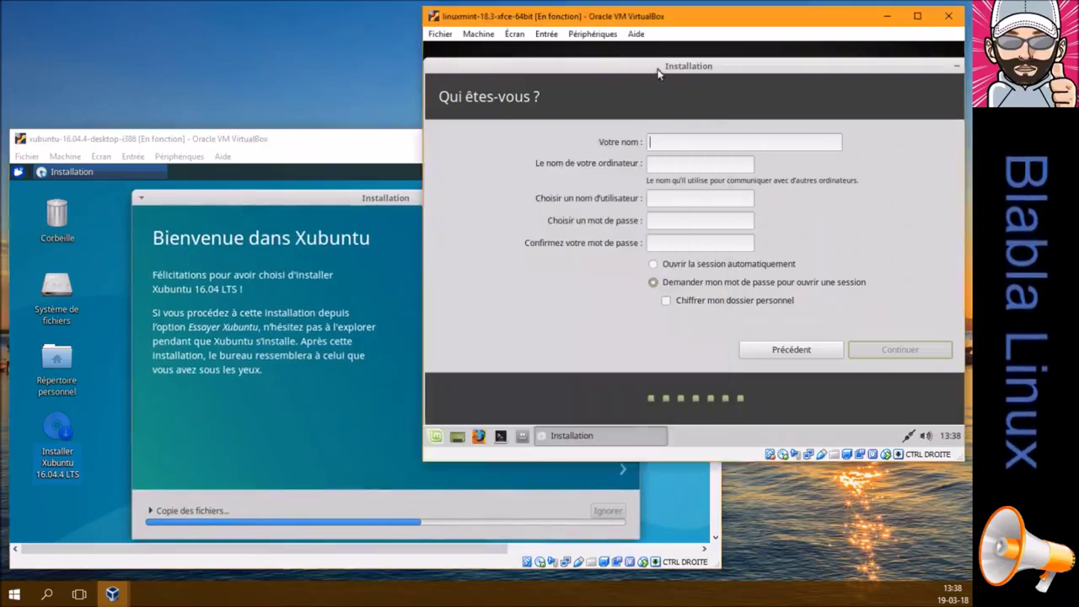
# Fill in Mint's name, computer name bblx-mintxfce-vm and username, then proceed
pyautogui.write('bl')
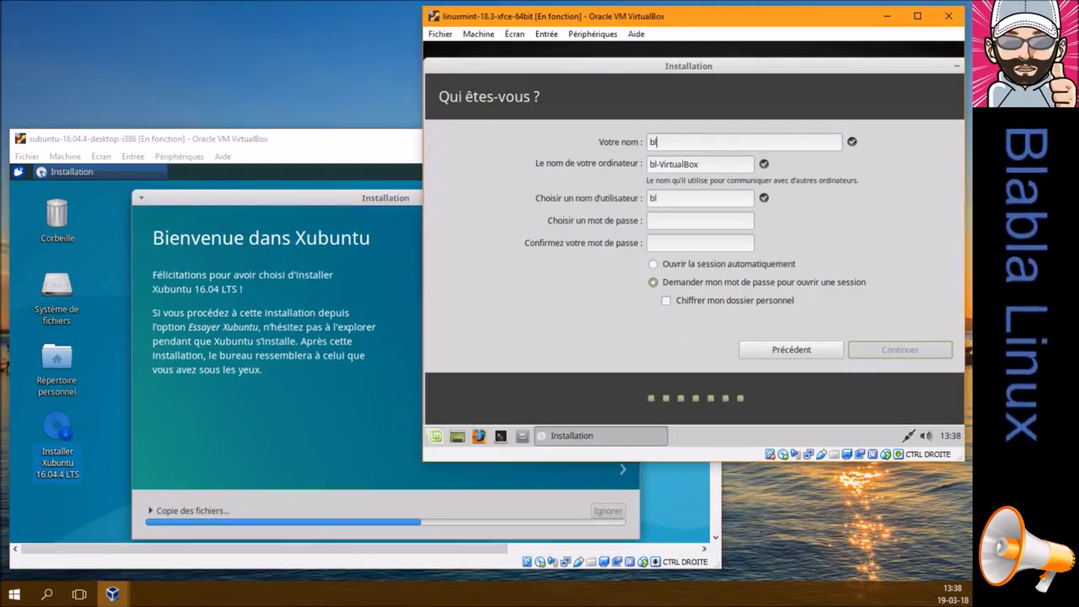
pyautogui.write('ablateurx')
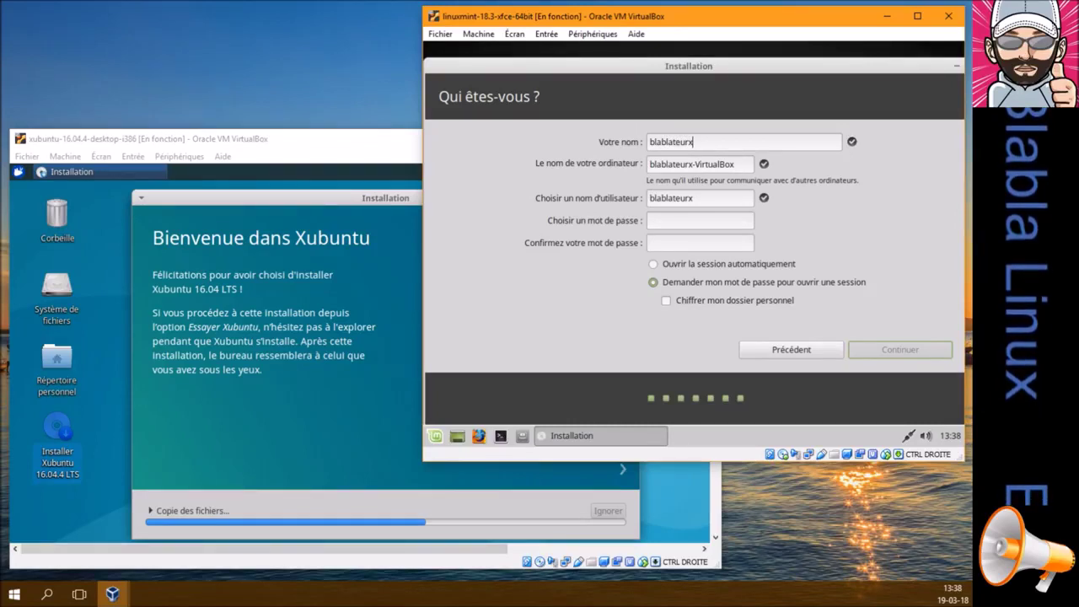
pyautogui.press('Tab')
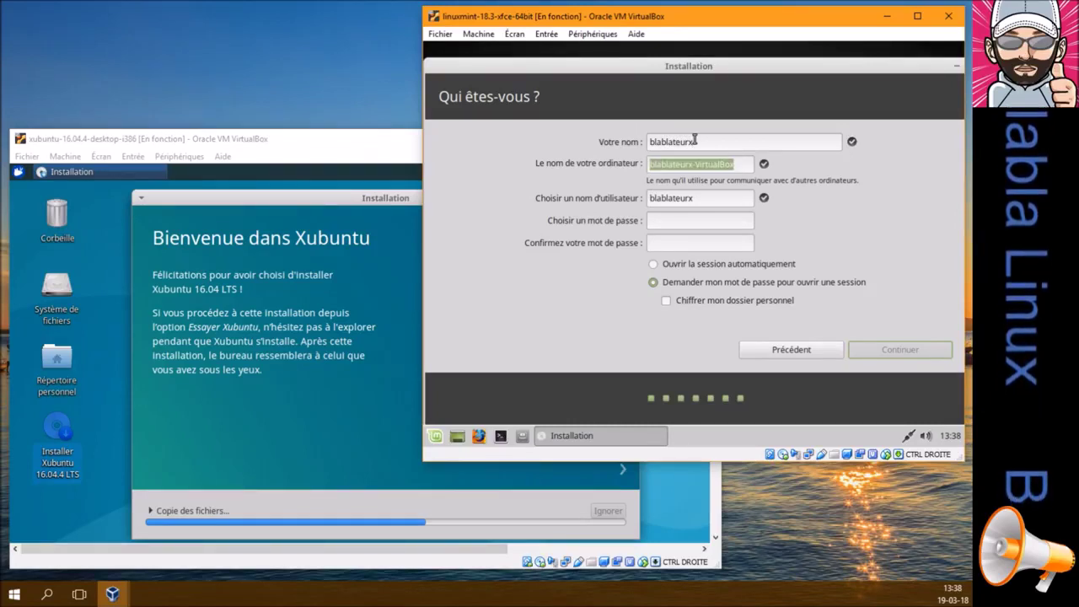
pyautogui.write('bblx-')
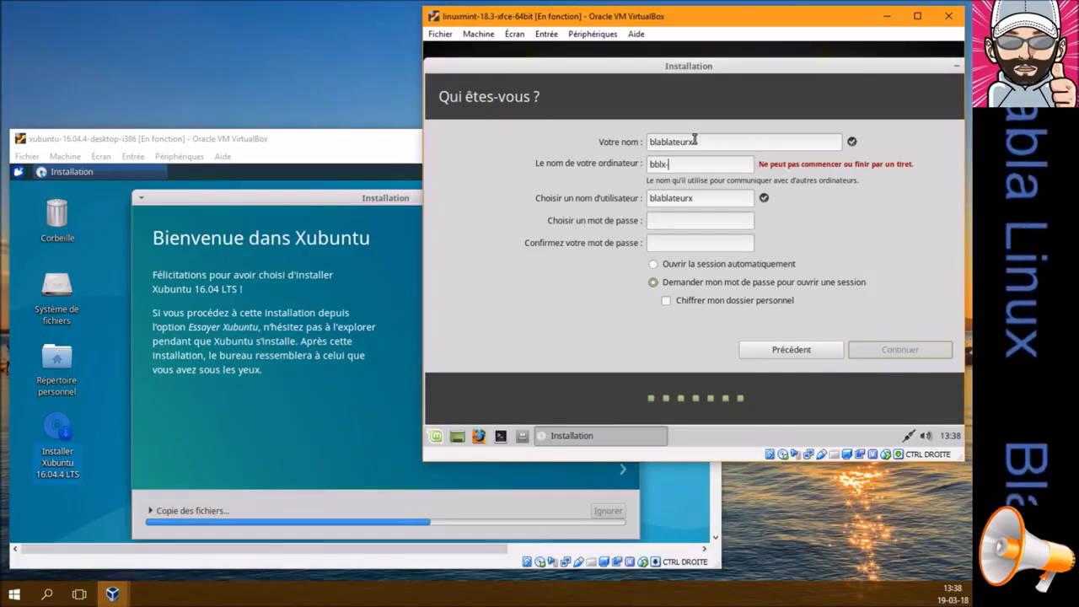
pyautogui.write('mintxfc')
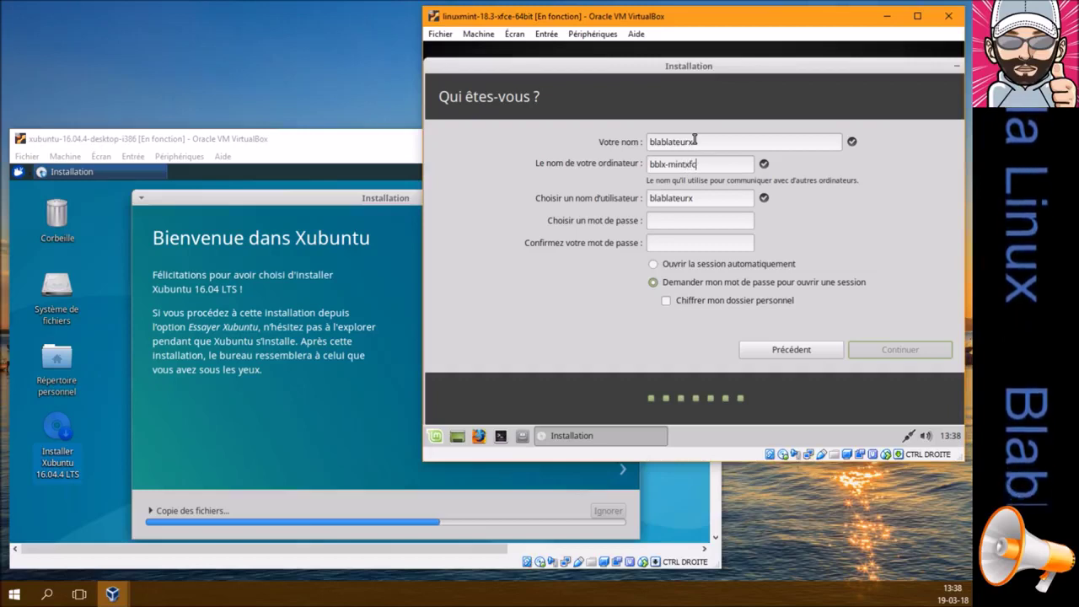
pyautogui.write('-vm')
pyautogui.press('Tab')
pyautogui.write('b')
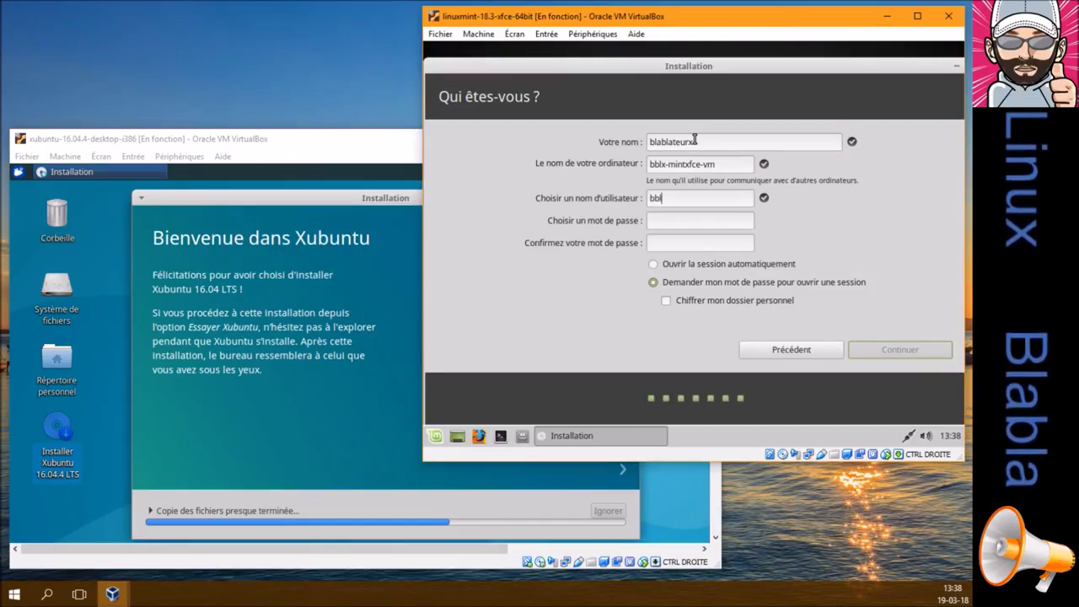
pyautogui.write('blx')
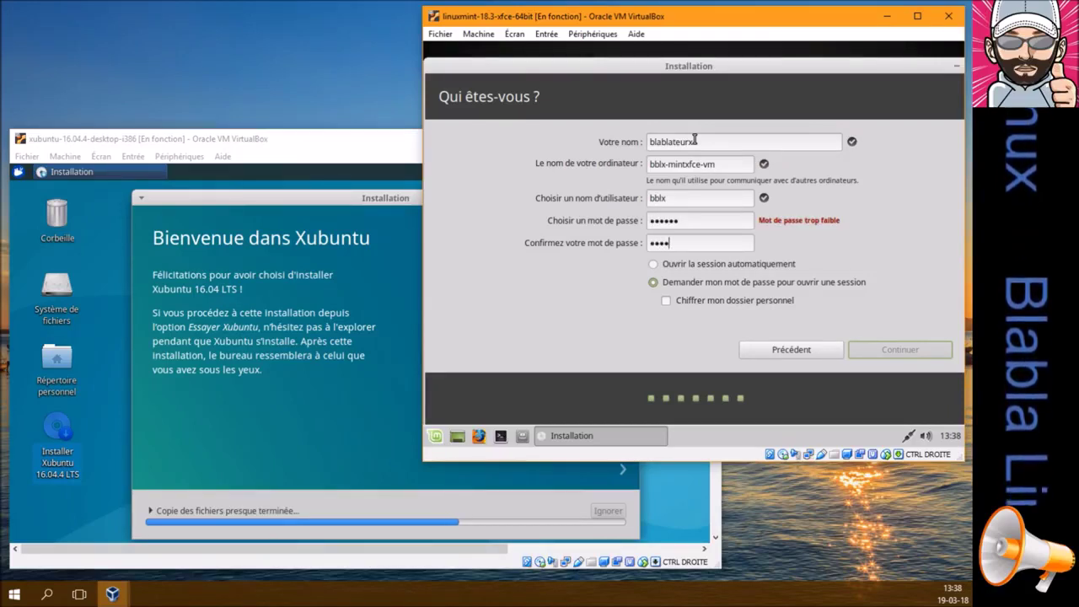
pyautogui.write('lx')
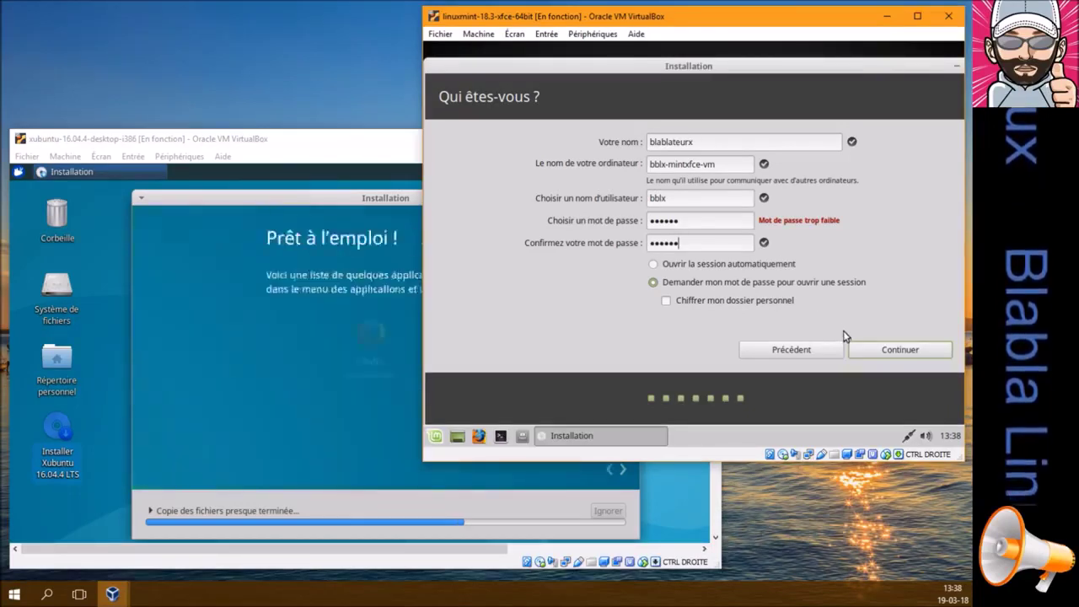
pyautogui.click(879, 354)
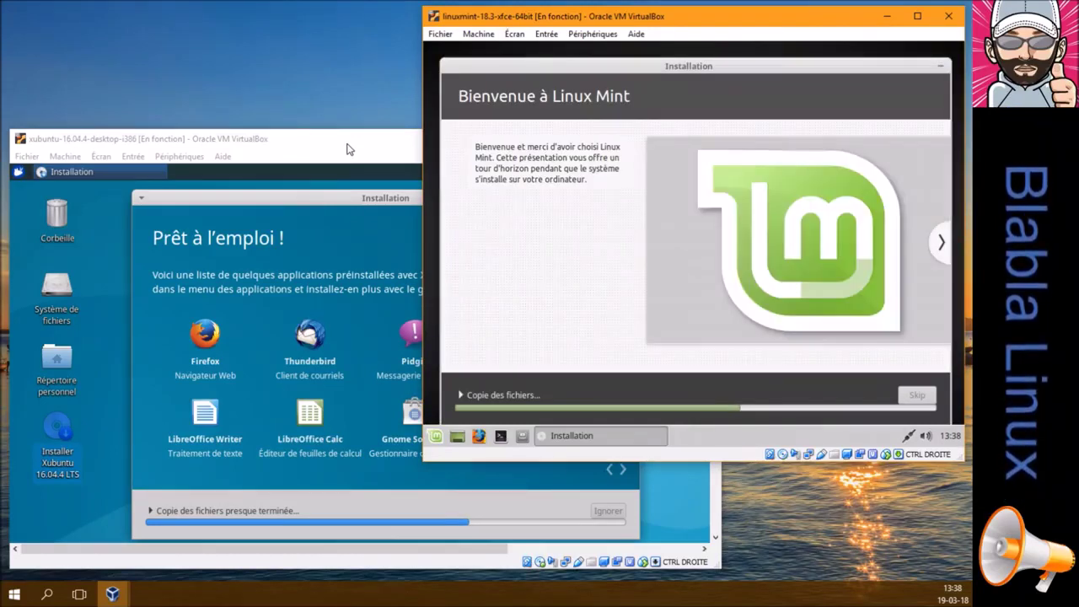
# Shift the Xubuntu installer left and narrow its VM window so Mint's installer shows beside it
pyautogui.click(349, 150)
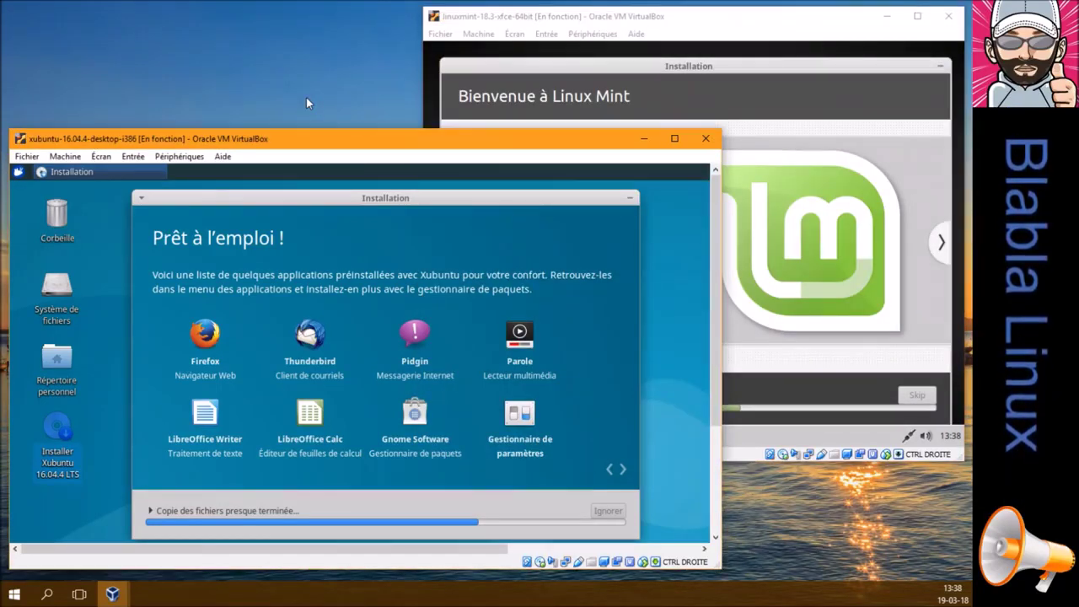
pyautogui.moveTo(422, 196); pyautogui.dragTo(300, 189)
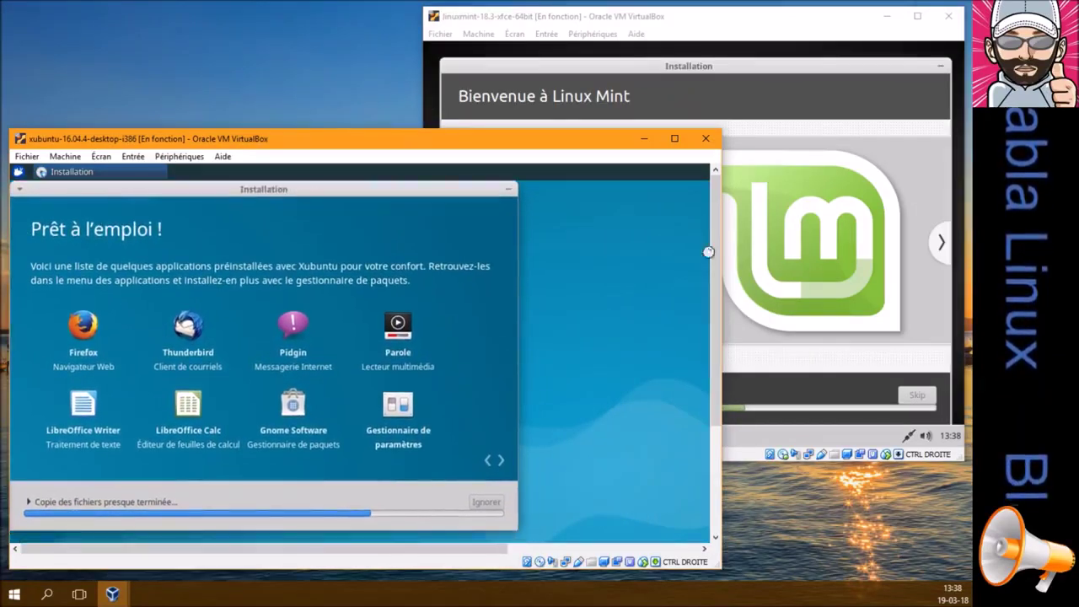
pyautogui.moveTo(722, 281); pyautogui.dragTo(538, 266)
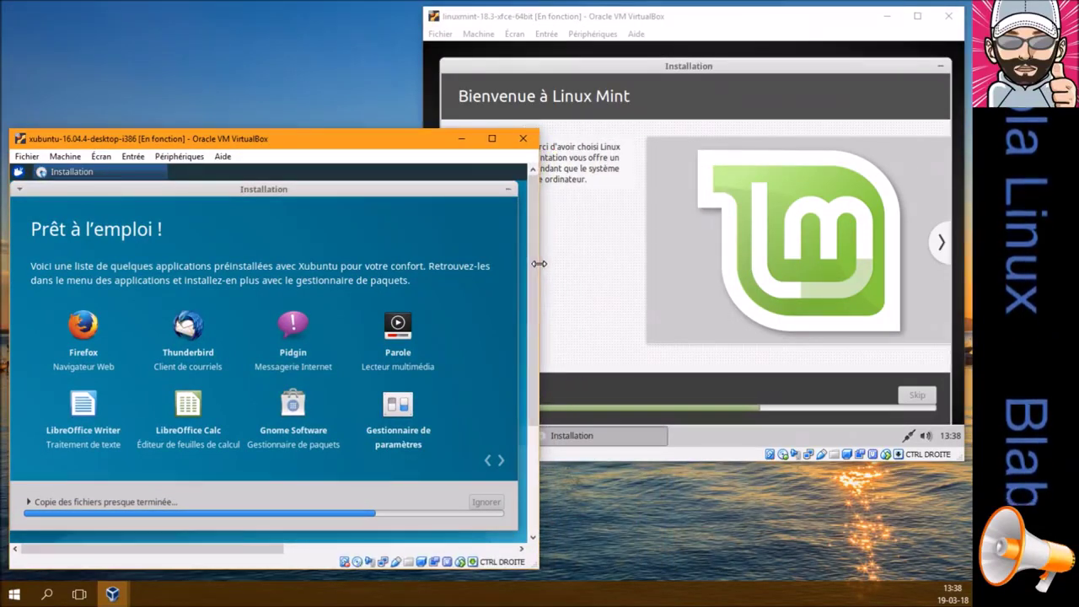
pyautogui.click(703, 67)
pyautogui.moveTo(704, 67)
pyautogui.mouseDown()
pyautogui.moveTo(716, 69)
pyautogui.moveTo(702, 64)
pyautogui.mouseUp()
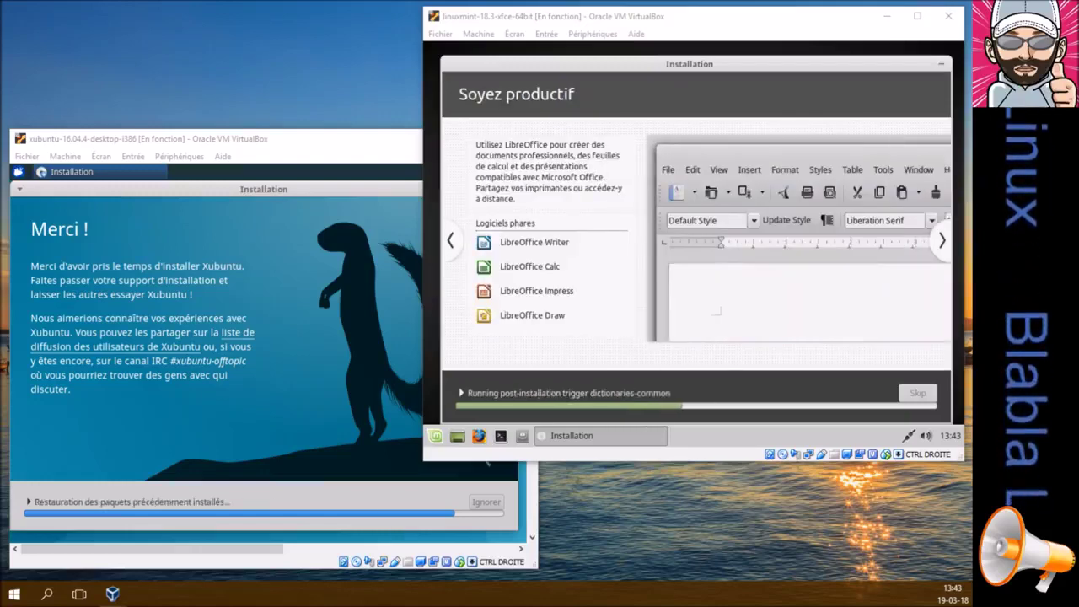
# Restart Xubuntu into the installed system and log in with the account password
pyautogui.click(335, 149)
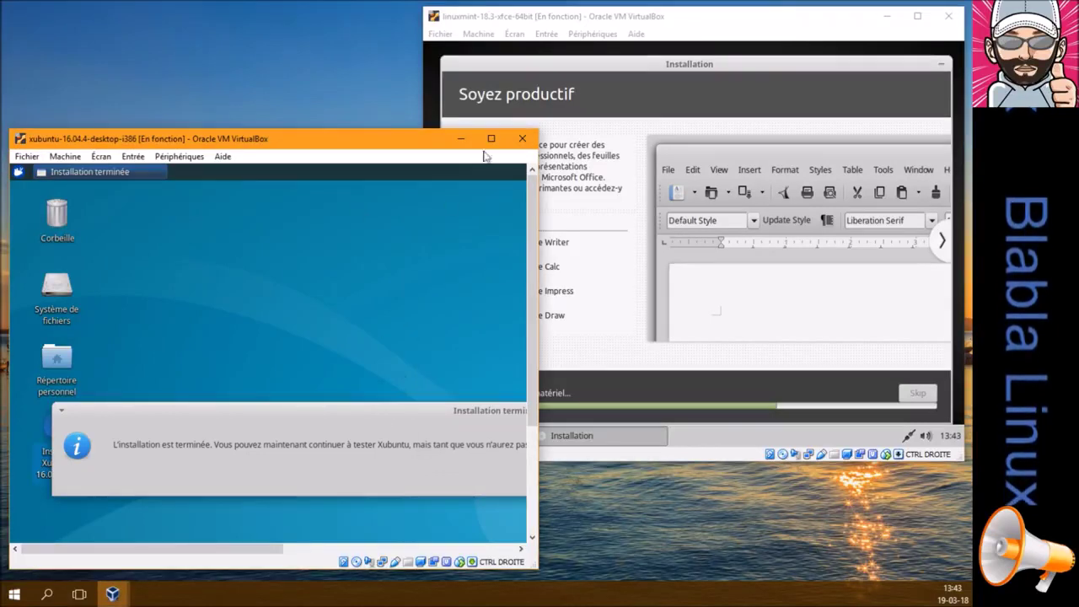
pyautogui.click(491, 138)
pyautogui.click(844, 344)
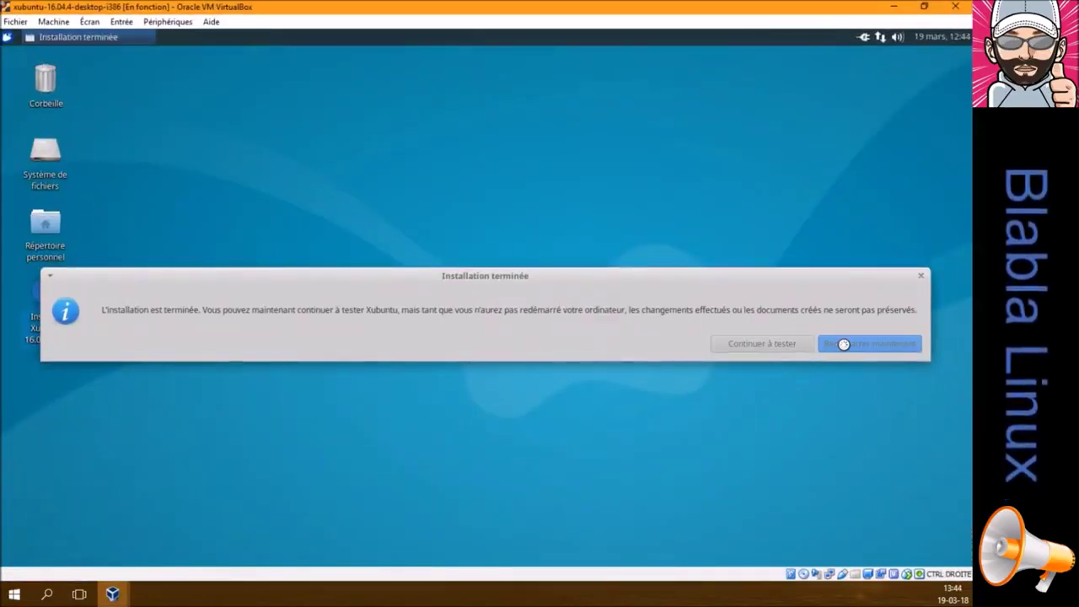
pyautogui.click(923, 6)
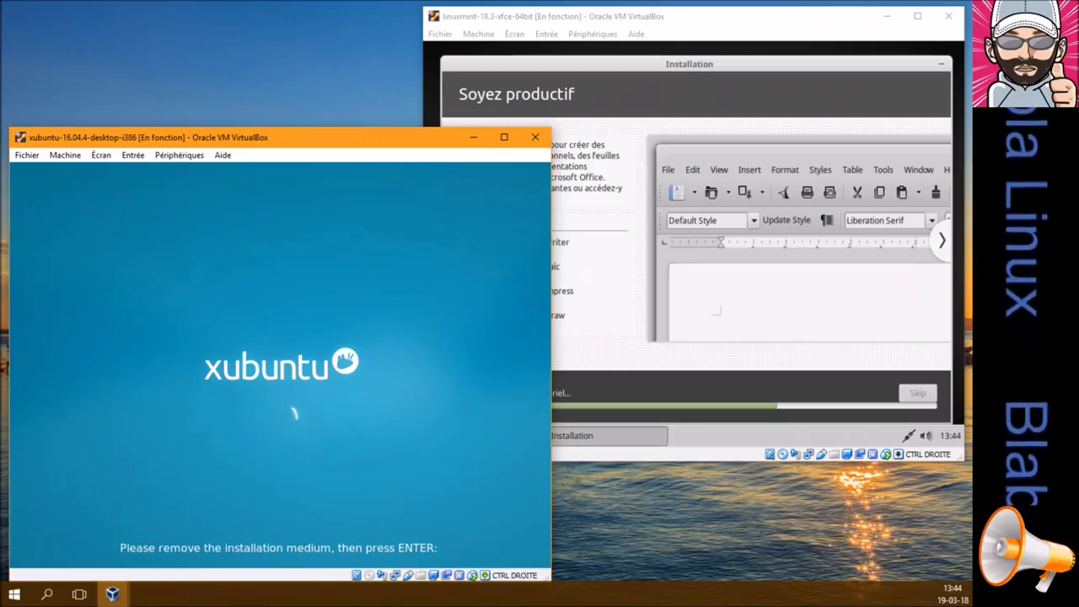
pyautogui.press('Return')
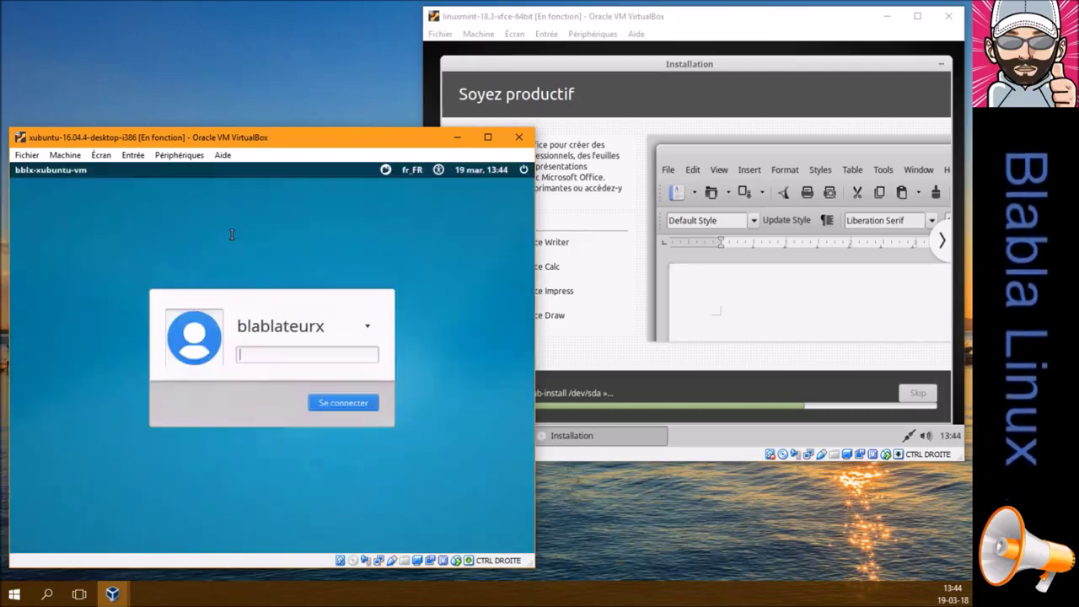
pyautogui.write('•••••')
pyautogui.press('Return')
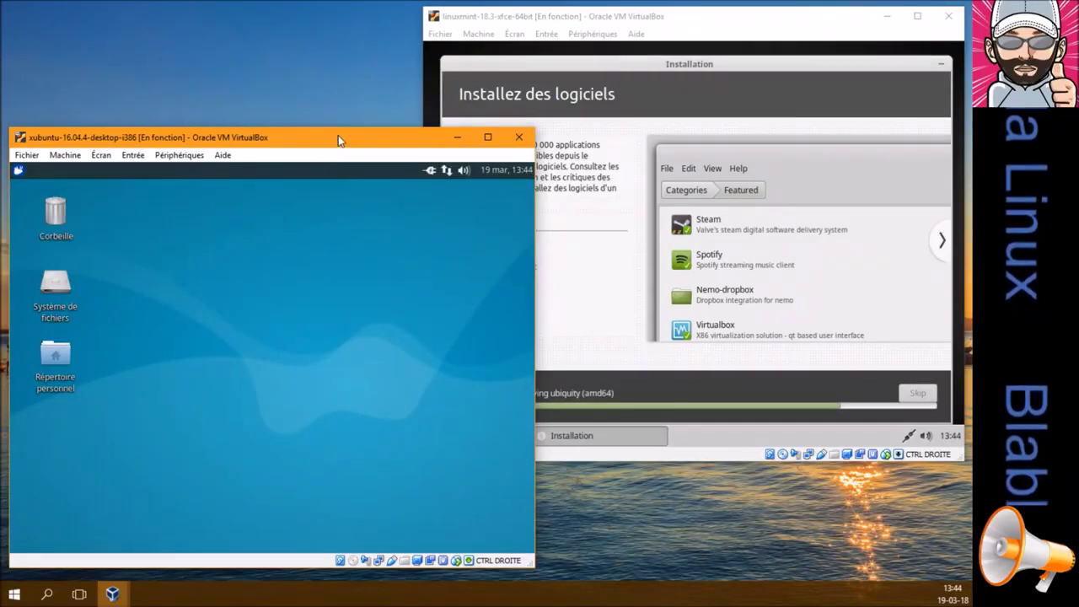
# Postpone the offered Xubuntu updates with Me le rappeler plus tard and restore the VM window size
pyautogui.moveTo(338, 137); pyautogui.dragTo(371, 89)
pyautogui.click(520, 88)
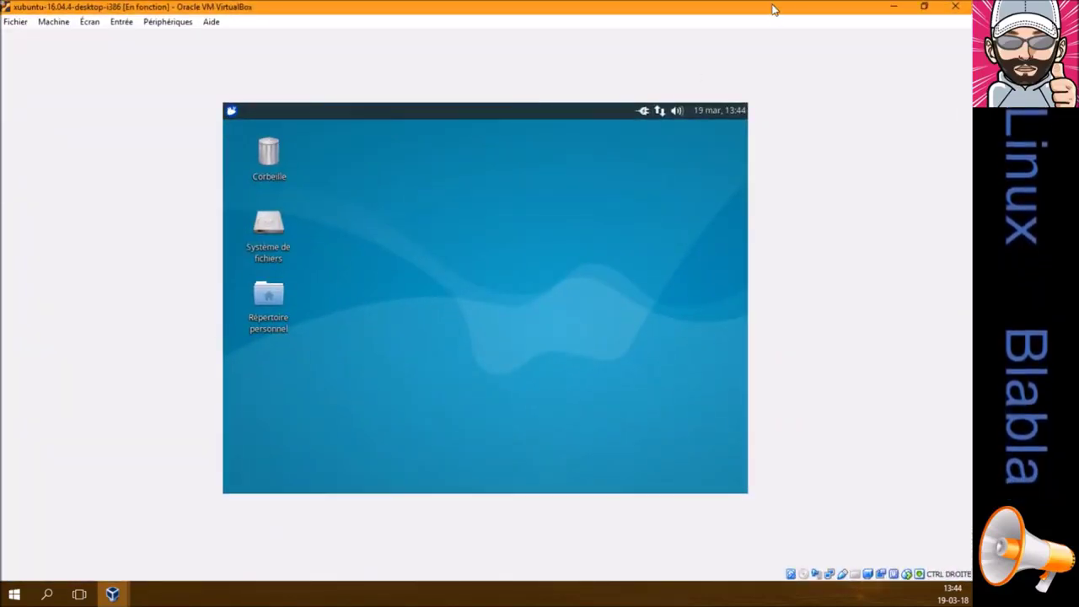
pyautogui.click(924, 7)
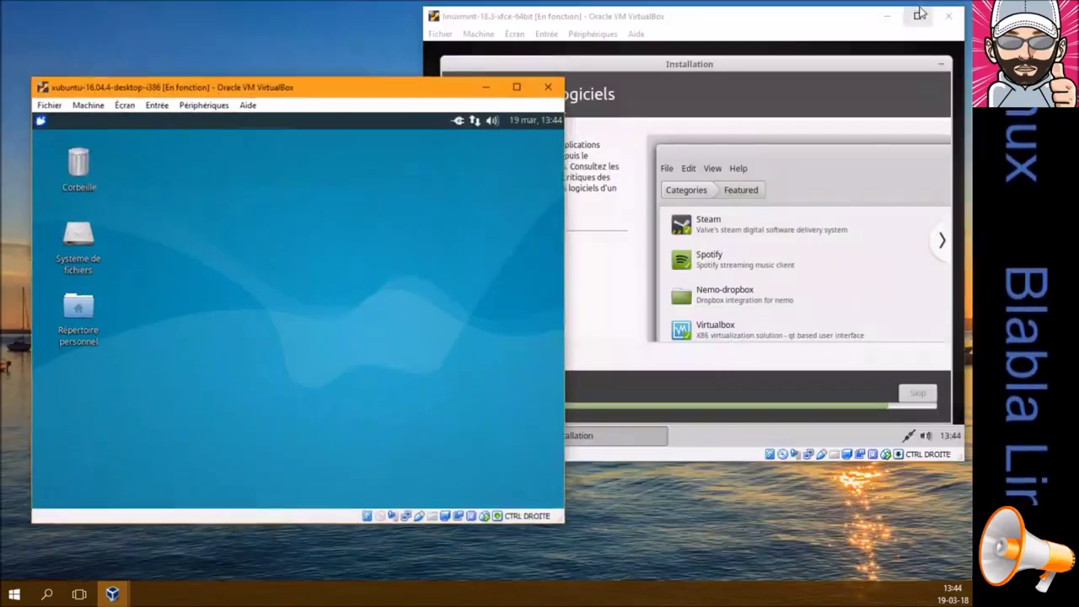
pyautogui.click(133, 111)
pyautogui.click(292, 102)
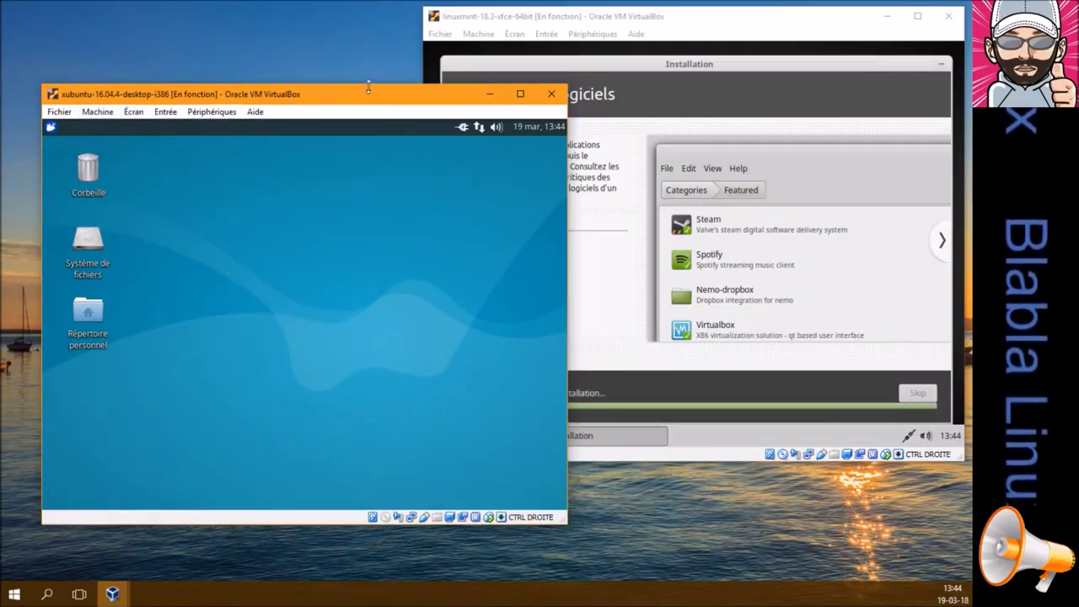
pyautogui.click(520, 94)
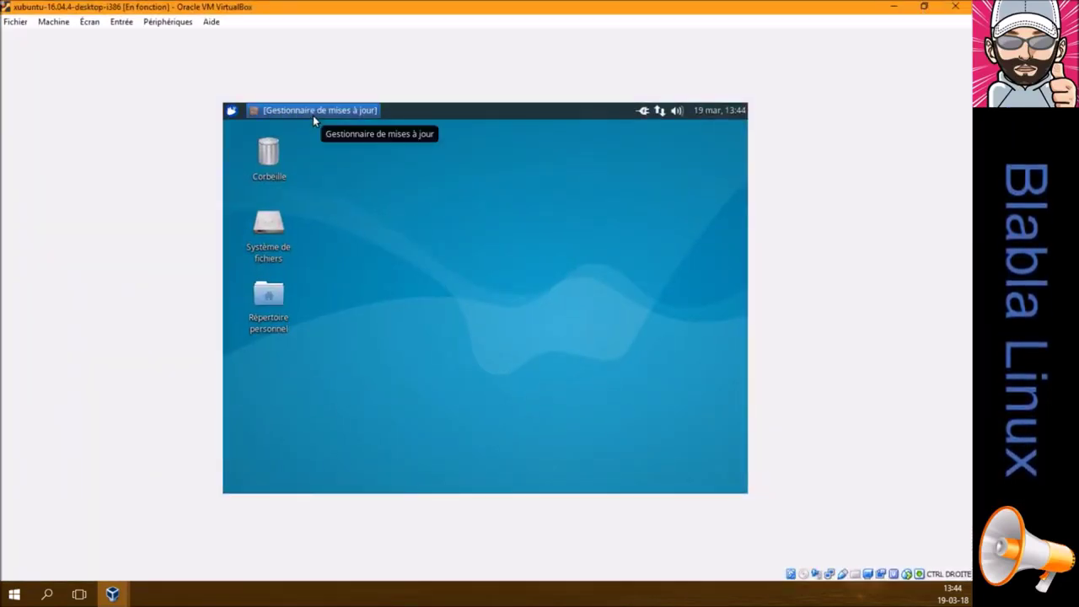
pyautogui.click(313, 113)
pyautogui.click(461, 363)
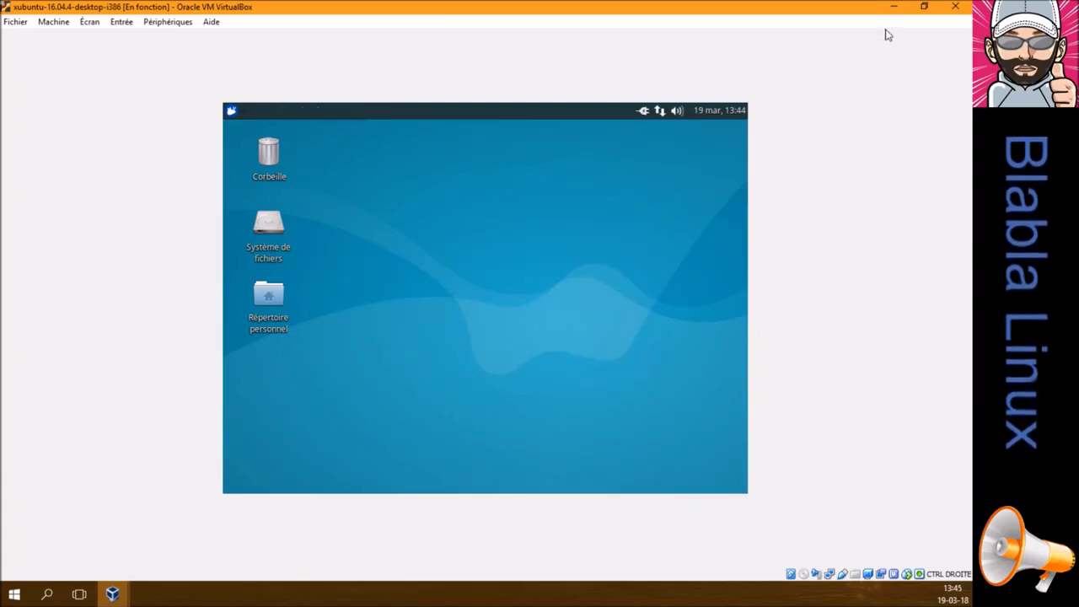
pyautogui.click(919, 12)
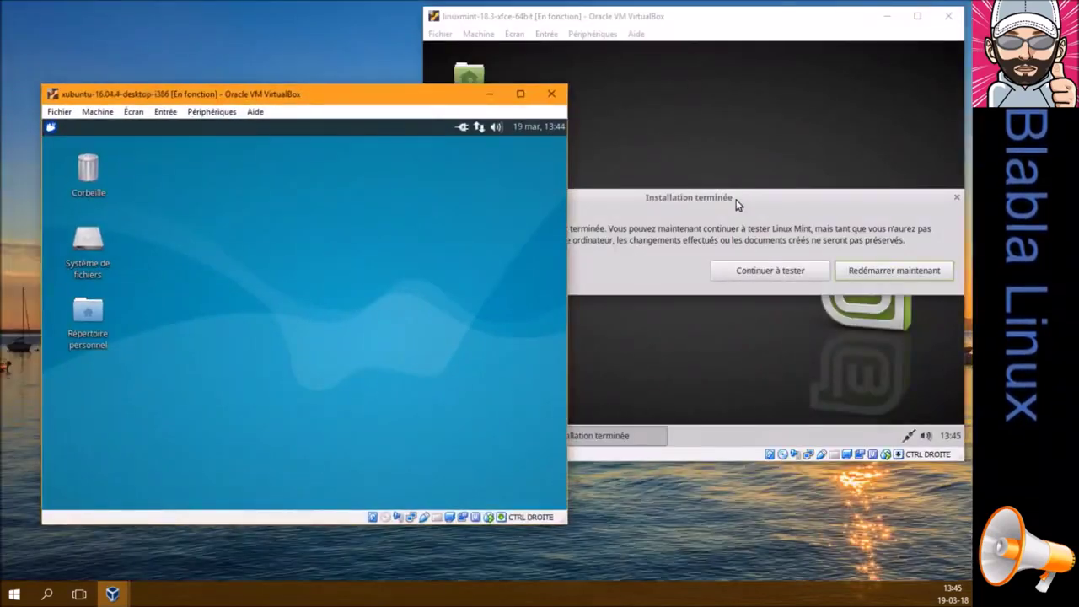
# Restart Linux Mint into its installed system, continue past the medium prompt, and log in with the user password
pyautogui.click(737, 202)
pyautogui.click(861, 270)
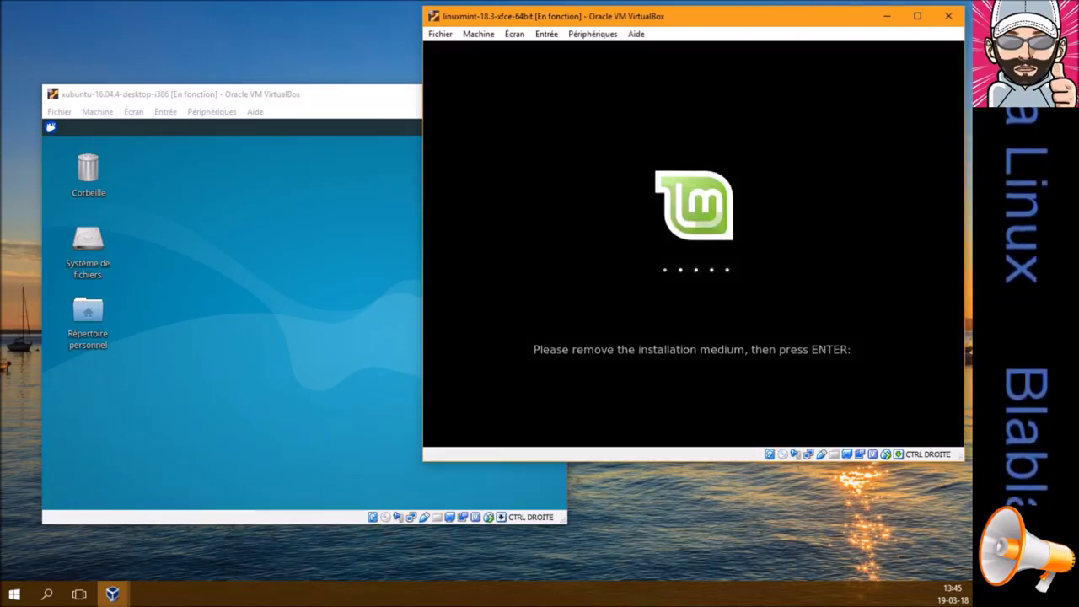
pyautogui.press('Return')
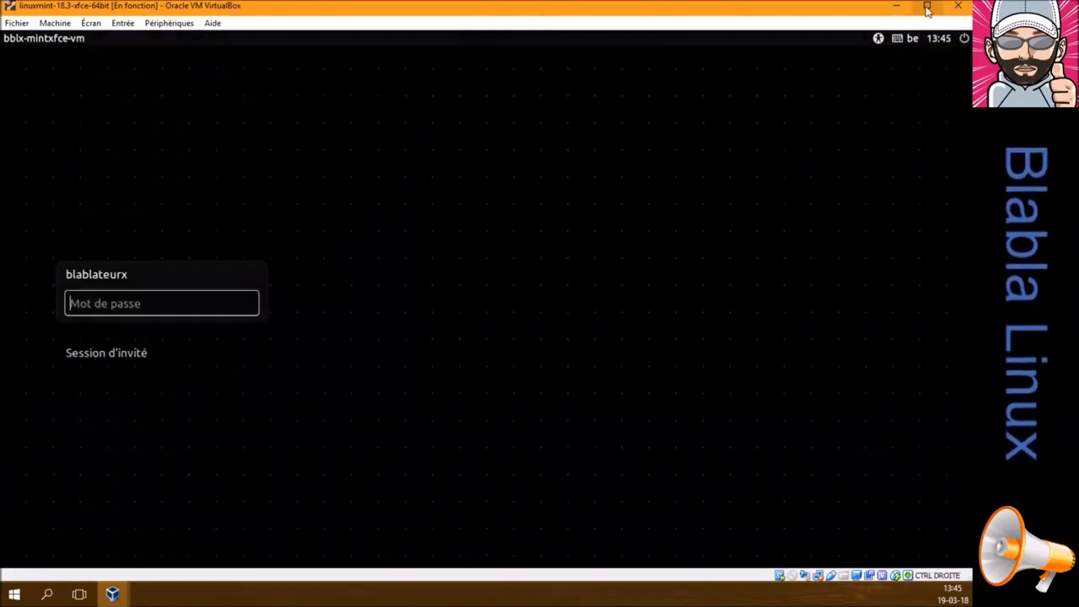
pyautogui.write('•••••••')
pyautogui.press('Return')
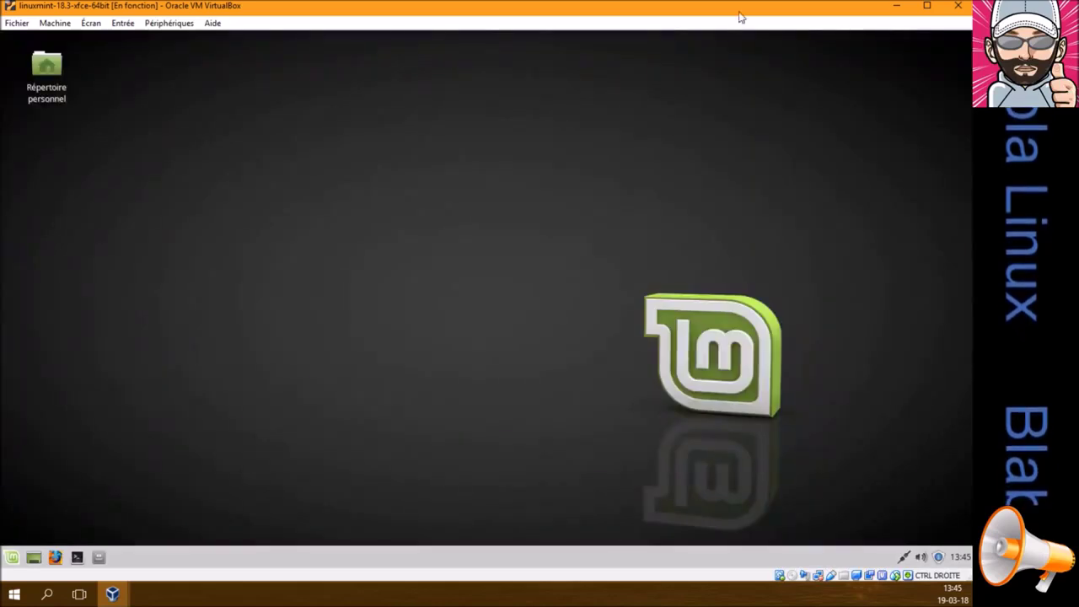
# Take the Mint VM out of full screen, snap it to the right half, and Xubuntu to the left
pyautogui.moveTo(843, 13); pyautogui.dragTo(790, 41)
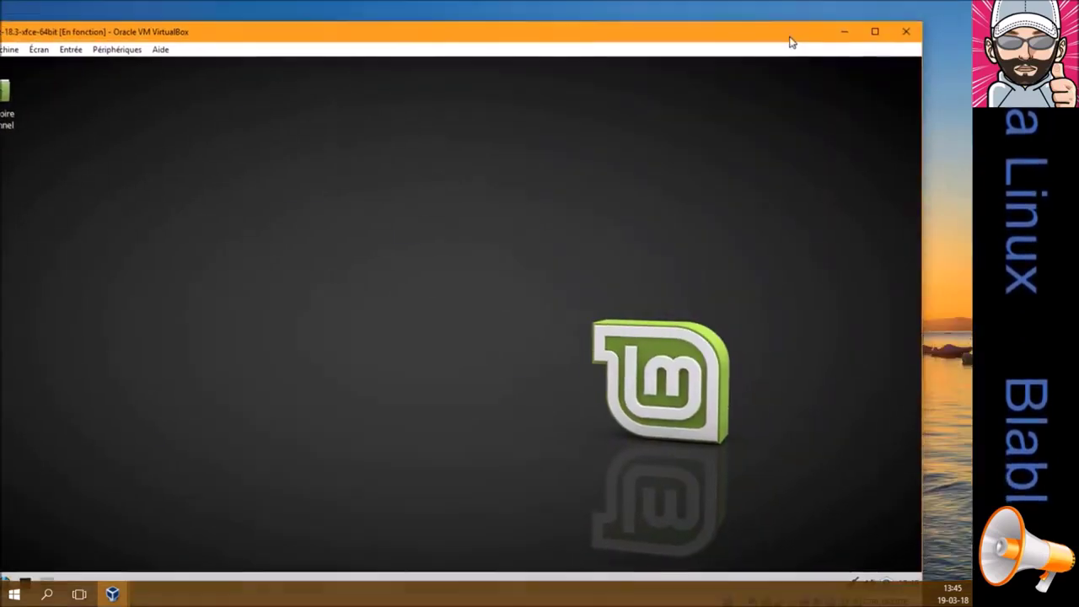
pyautogui.moveTo(674, 42); pyautogui.dragTo(971, 149)
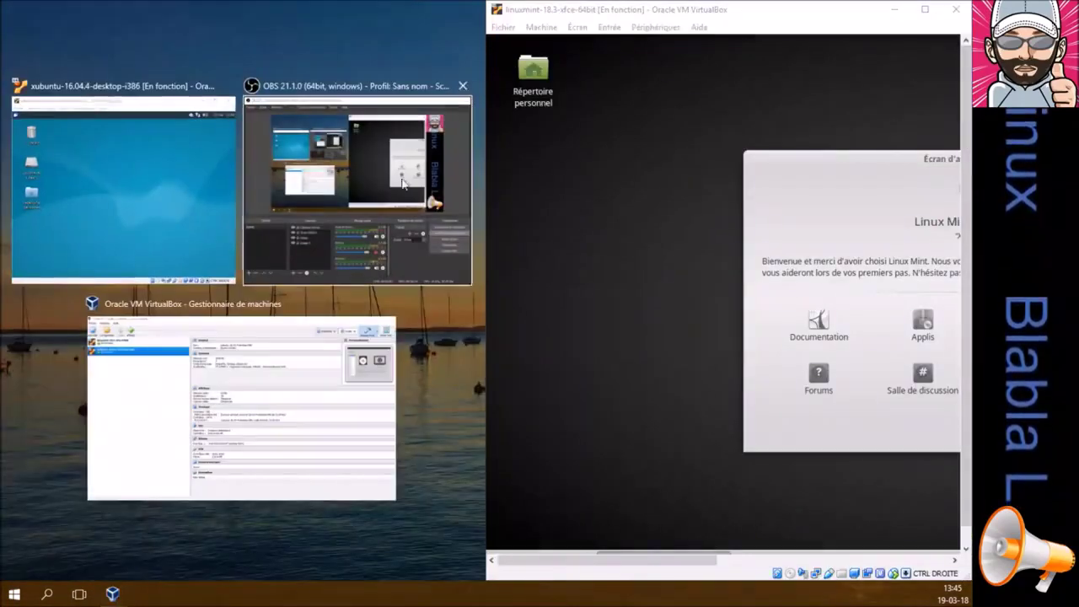
pyautogui.click(176, 180)
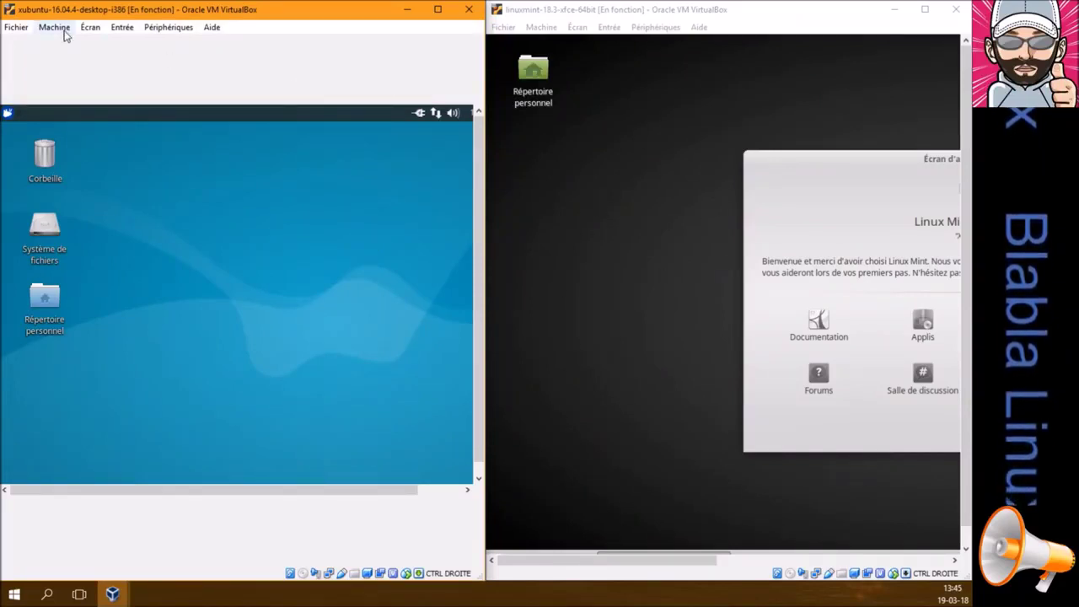
# Check both VMs' Écran menus, centre Mint's welcome window, and maximize the Xubuntu VM
pyautogui.click(94, 31)
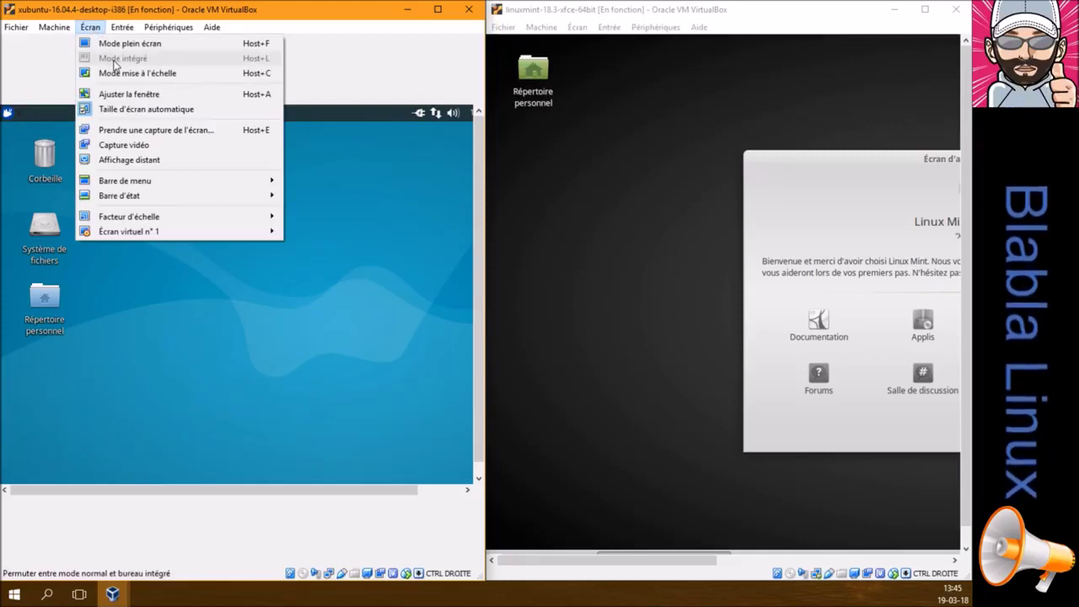
pyautogui.click(577, 27)
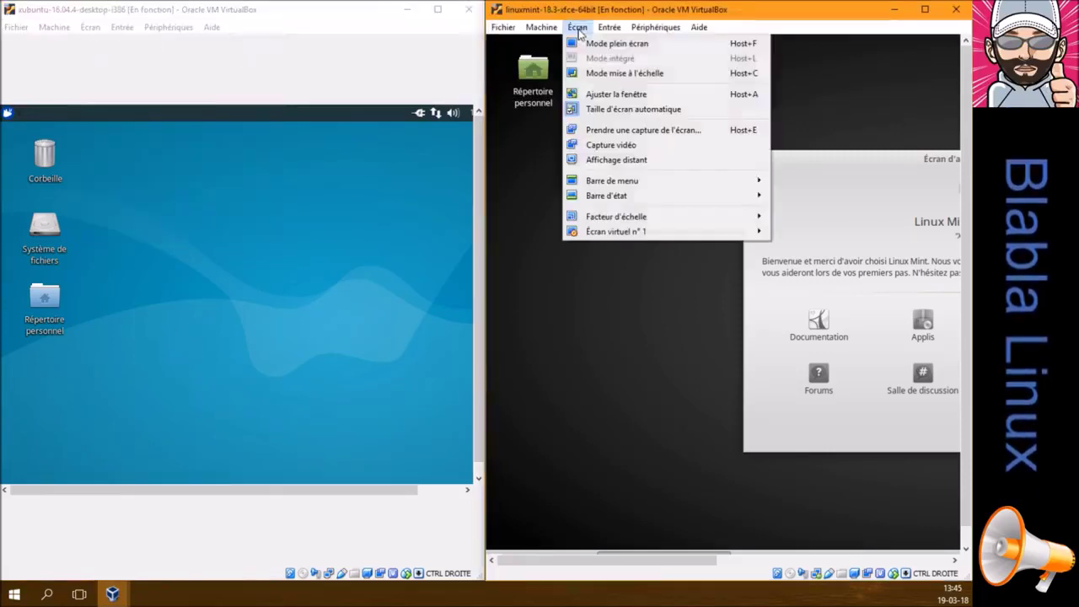
pyautogui.click(619, 302)
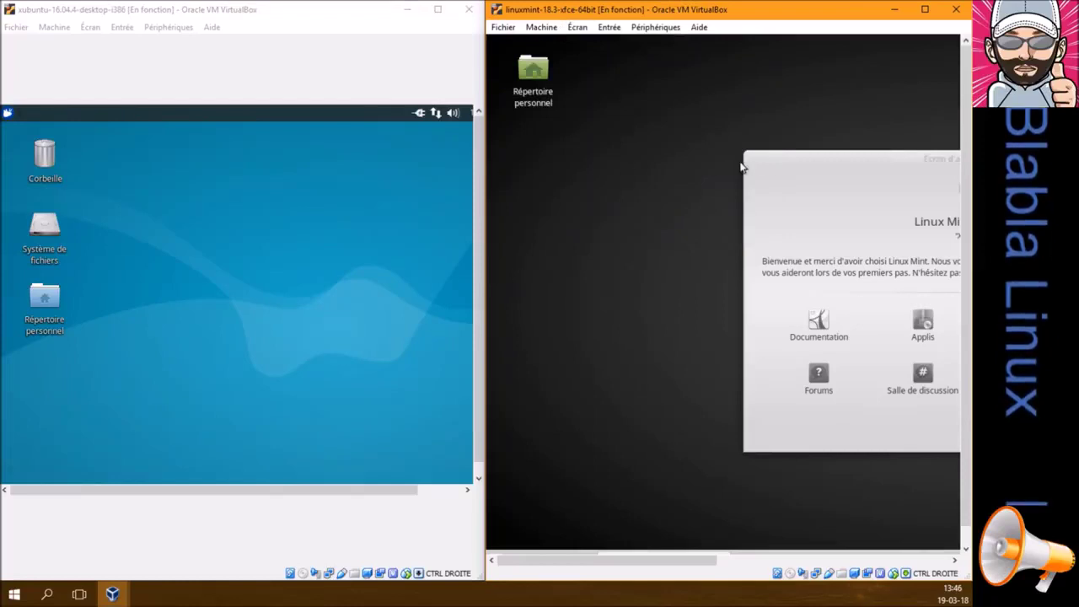
pyautogui.moveTo(797, 160); pyautogui.dragTo(564, 157)
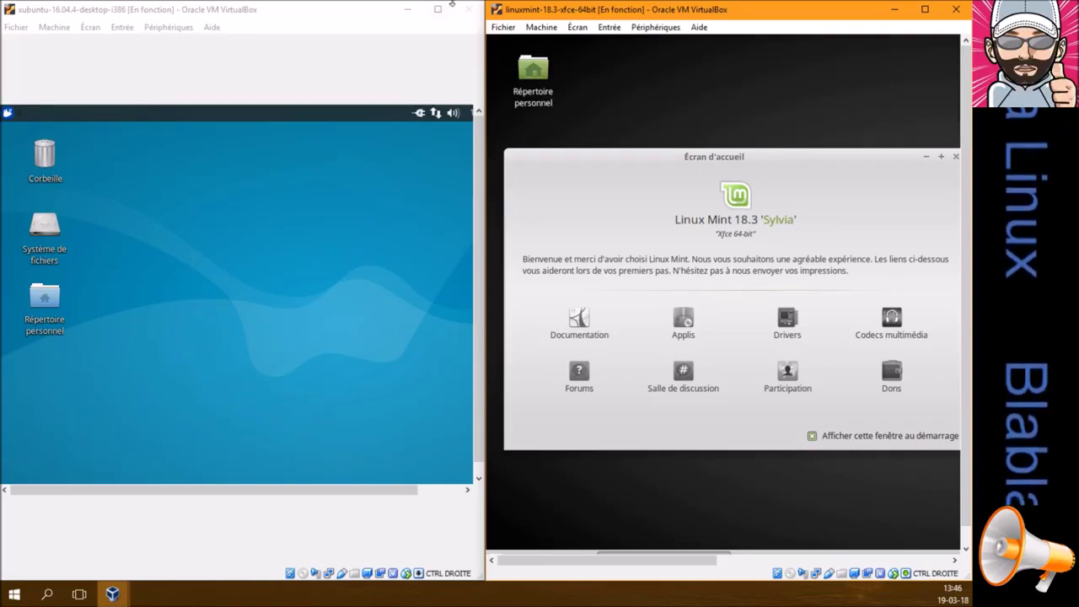
pyautogui.click(438, 10)
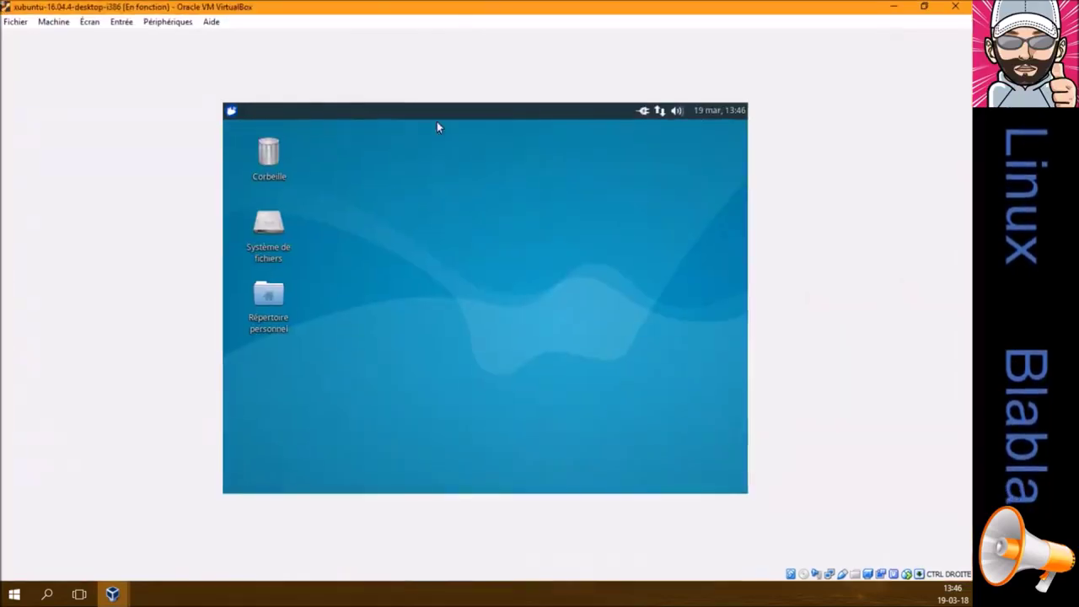
# Open Xubuntu's Paramètres and launch Pilotes additionnels under Matériel
pyautogui.click(231, 110)
pyautogui.click(424, 445)
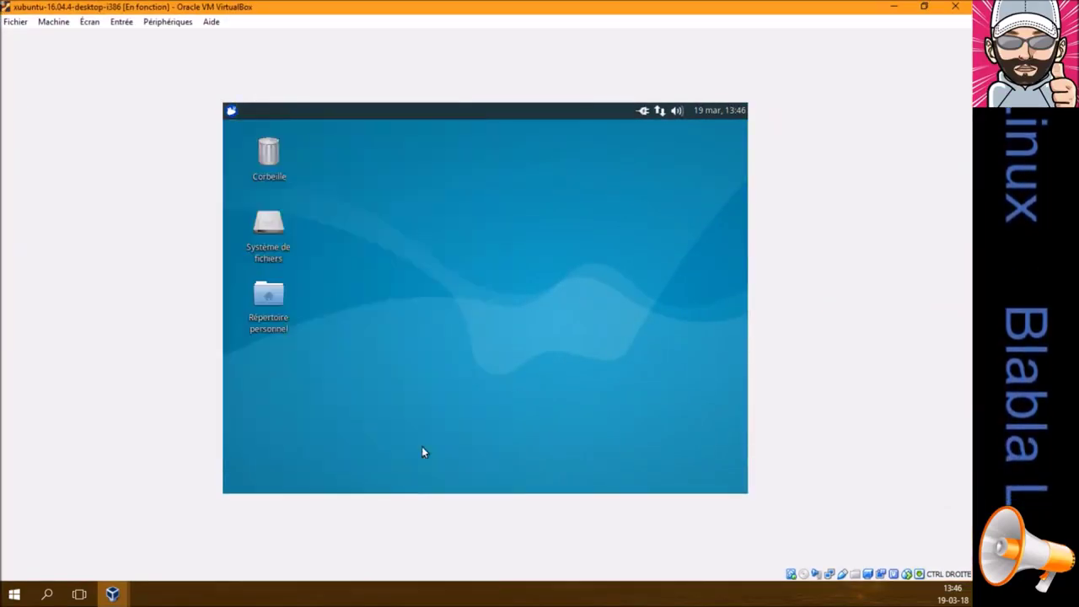
pyautogui.scroll(-2, 456, 358)
pyautogui.scroll(-3, 456, 358)
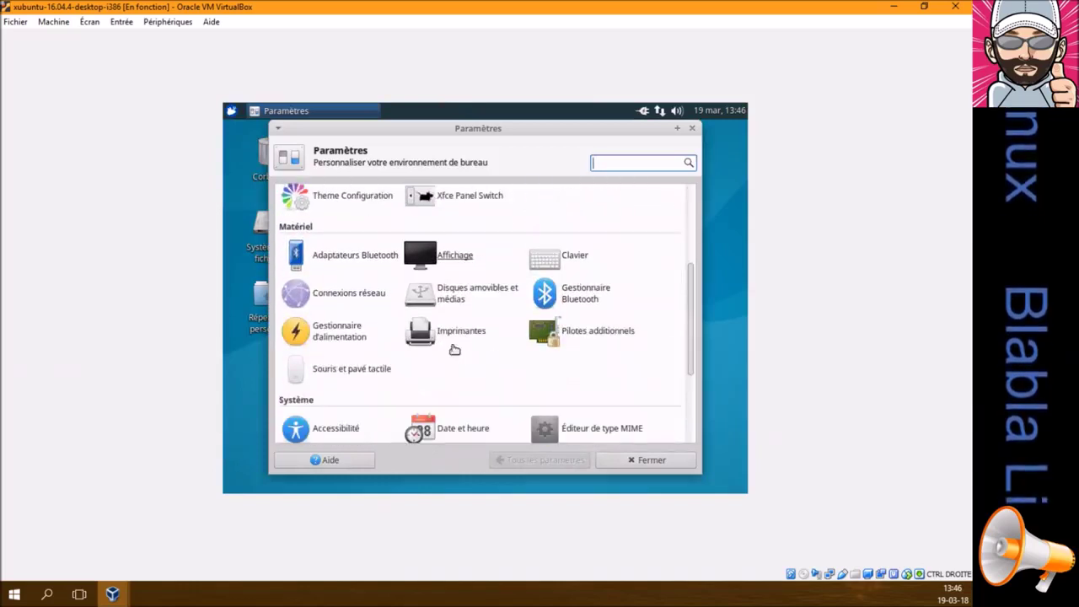
pyautogui.click(572, 332)
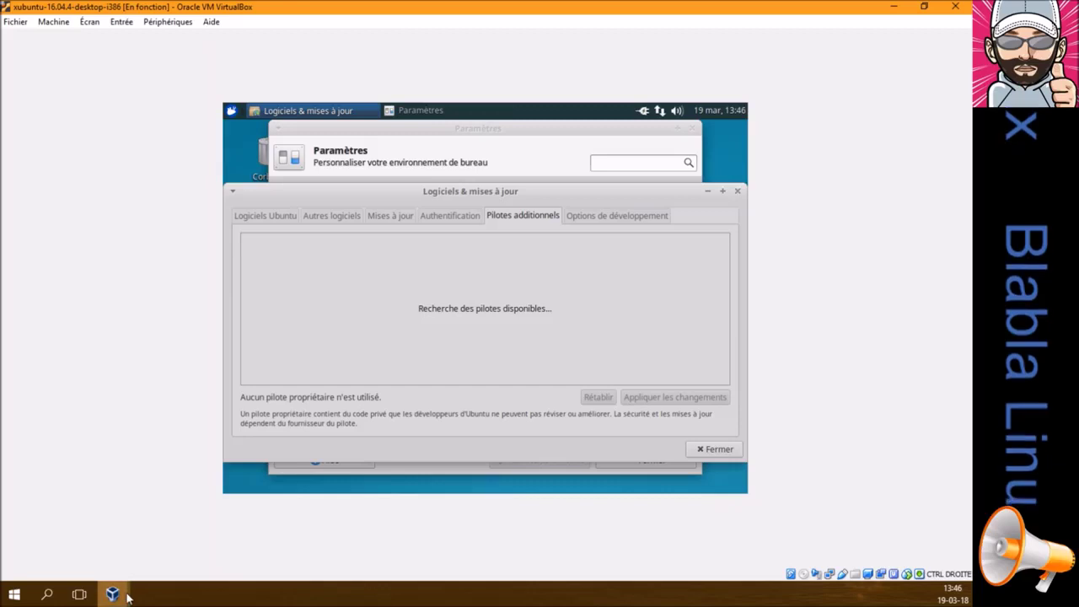
pyautogui.moveTo(126, 595)
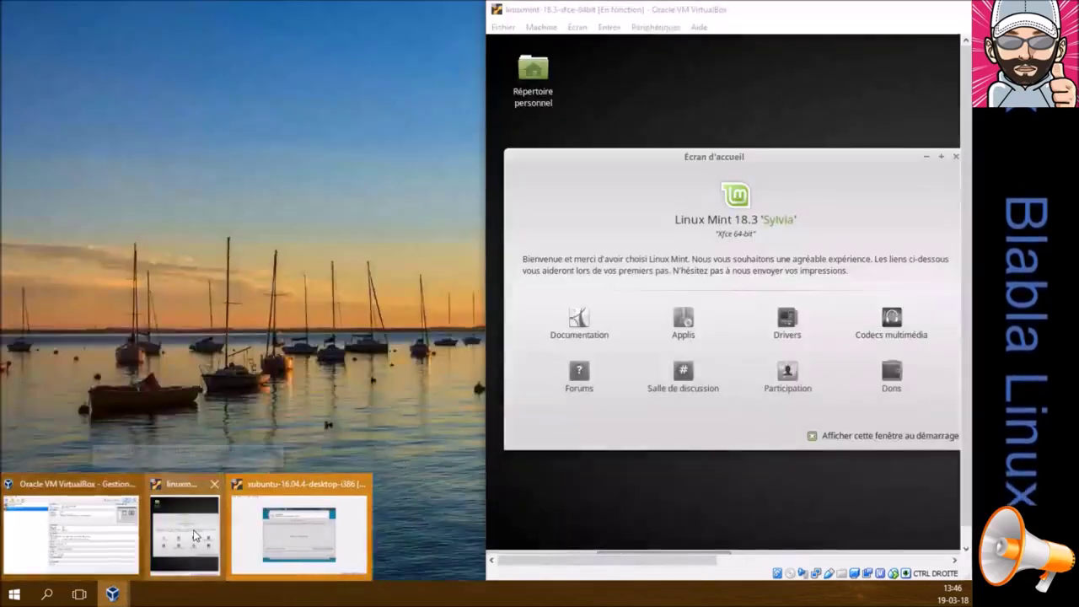
# Maximize the Mint VM, untick showing the welcome screen at startup, and close it
pyautogui.click(193, 530)
pyautogui.click(922, 5)
pyautogui.click(368, 429)
pyautogui.click(471, 152)
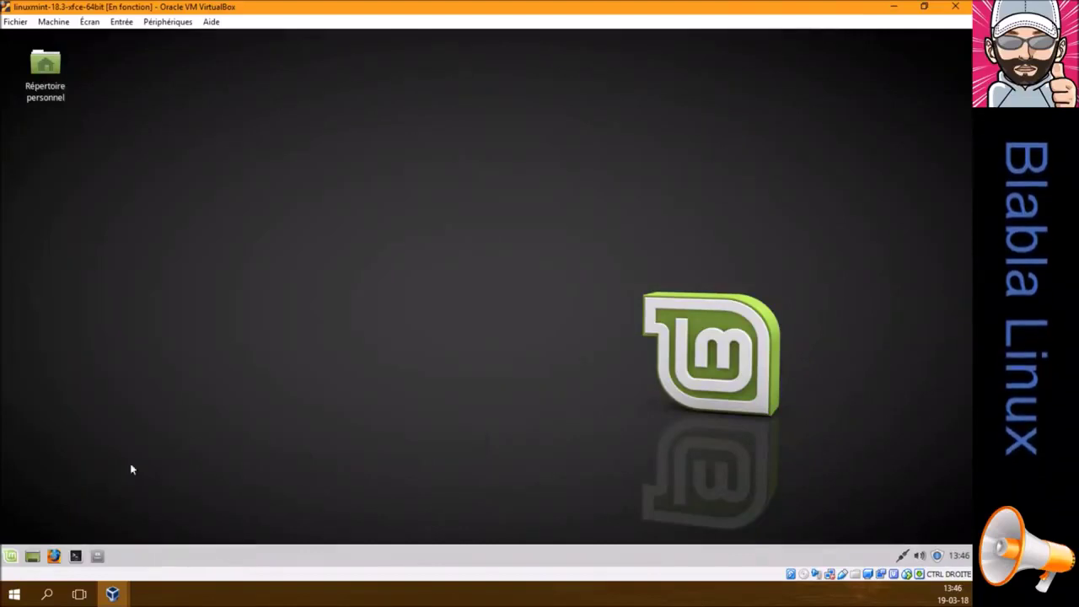
# Launch Mint's Gestionnaire de pilotes from Paramètres, authenticating with the user password
pyautogui.click(11, 555)
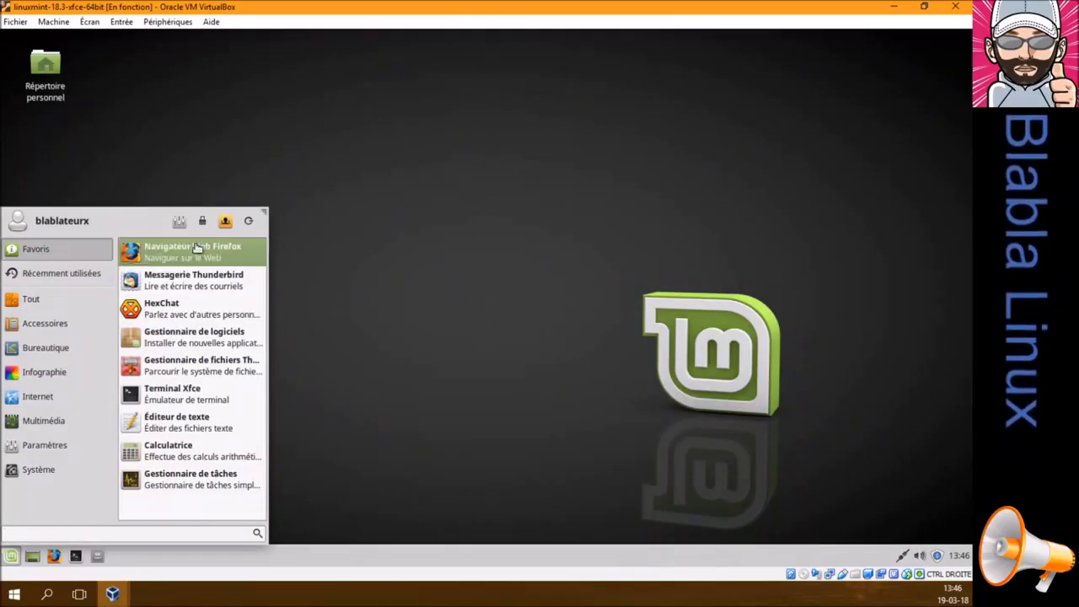
pyautogui.click(179, 220)
pyautogui.scroll(-5, 423, 322)
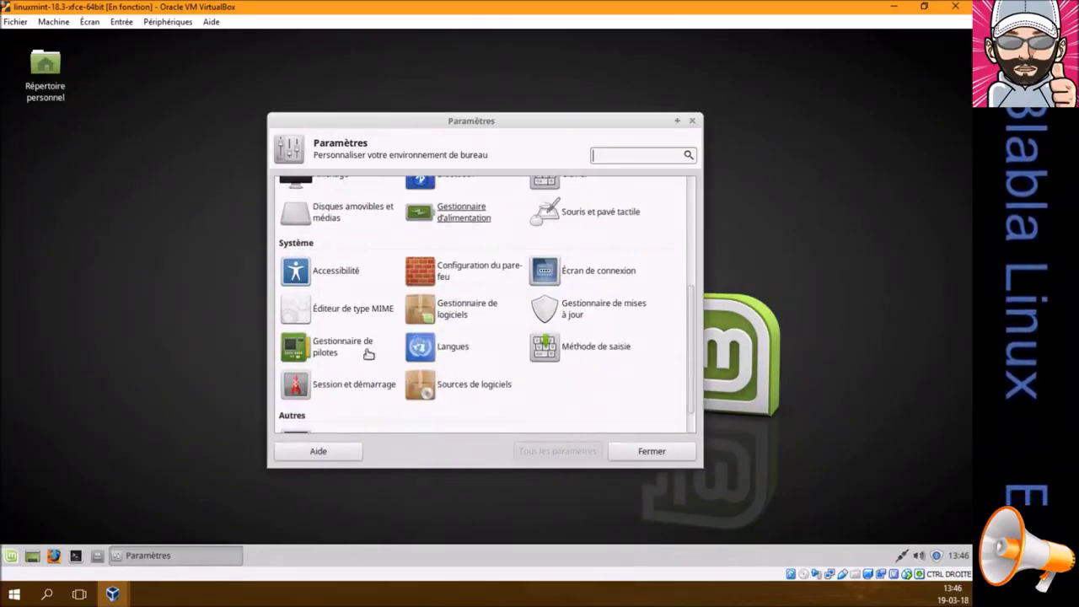
pyautogui.click(327, 345)
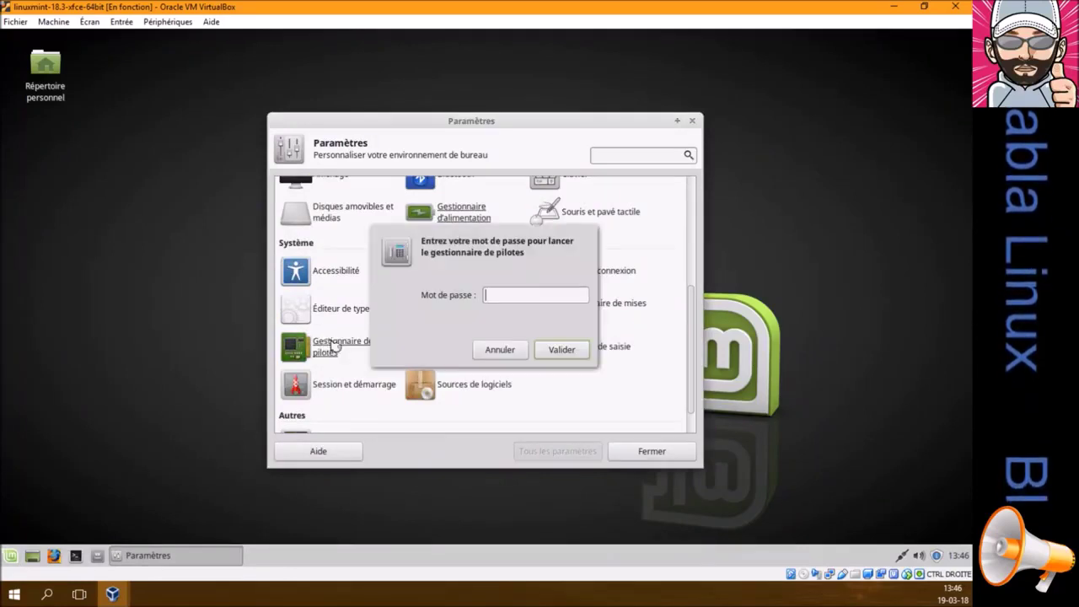
pyautogui.write('••••••')
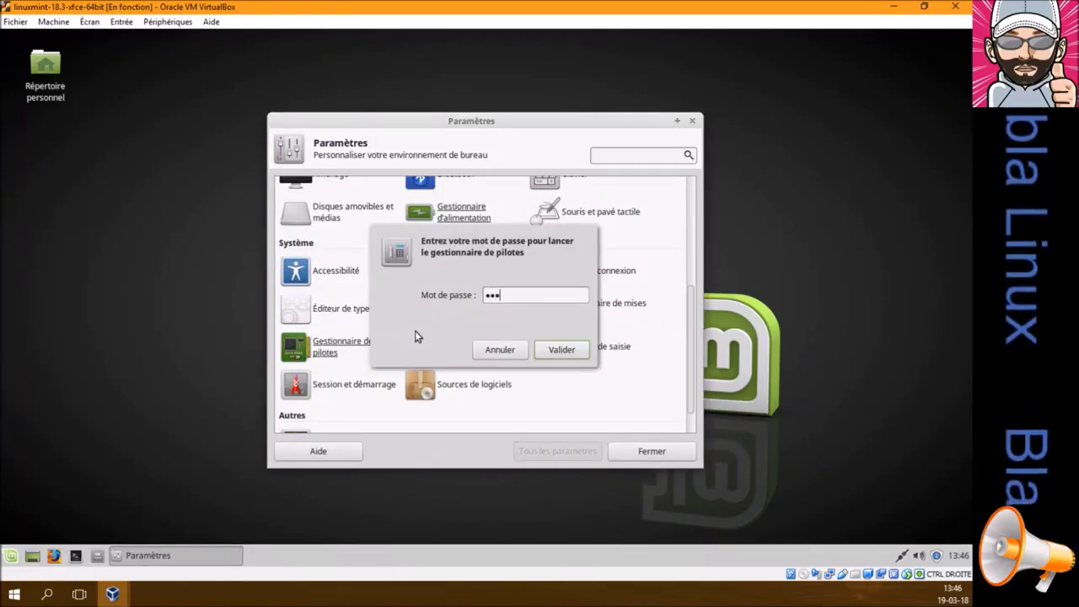
pyautogui.press('Return')
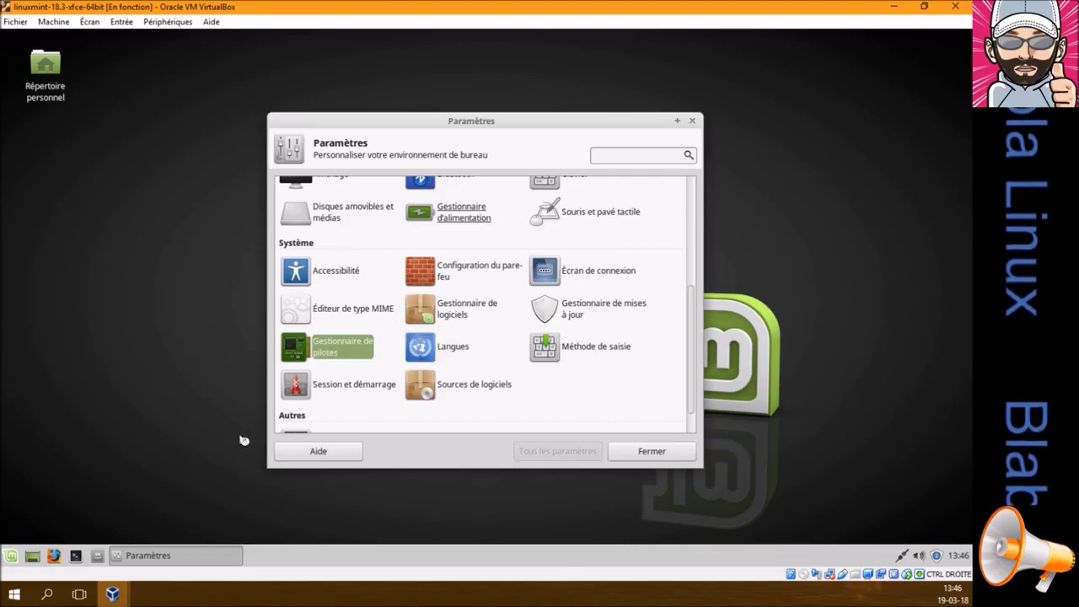
pyautogui.moveTo(123, 595)
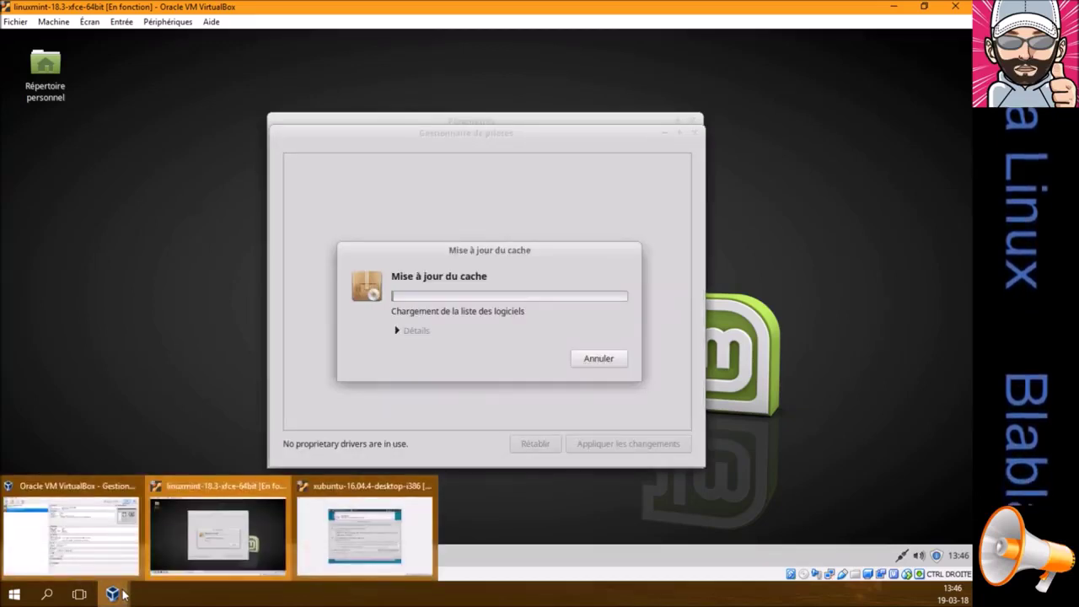
pyautogui.click(362, 533)
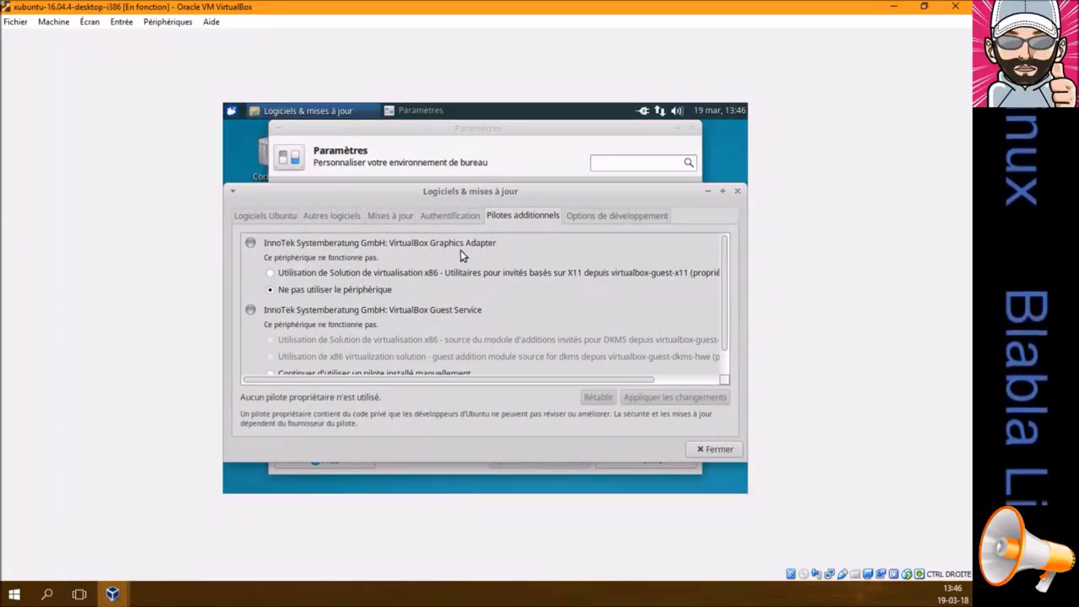
# Review Xubuntu's VirtualBox drivers list, then close Software & Updates and the Paramètres window
pyautogui.scroll(-1, 434, 267)
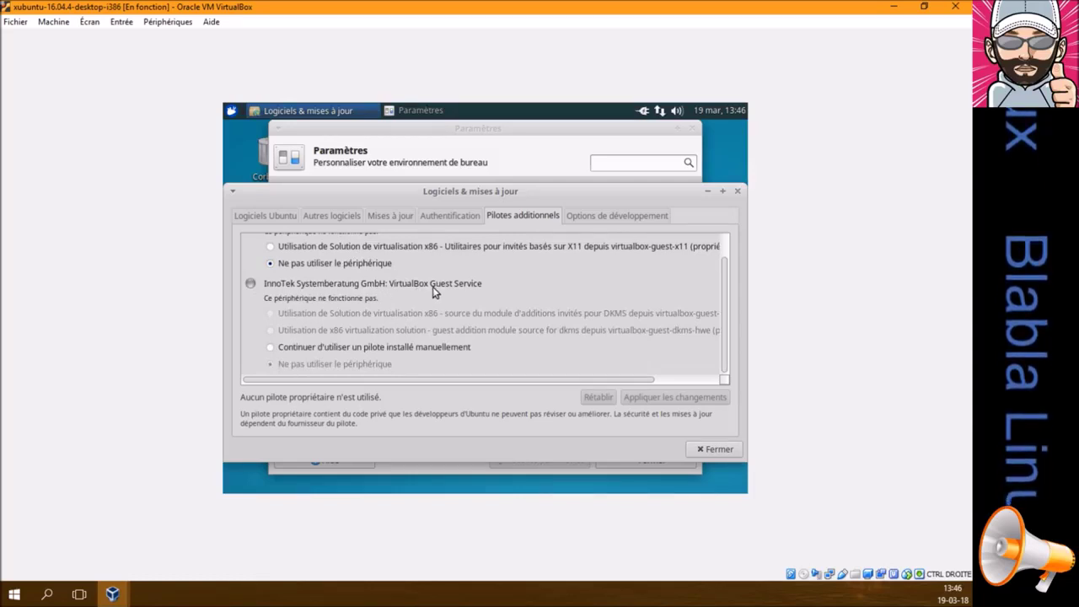
pyautogui.scroll(1, 442, 299)
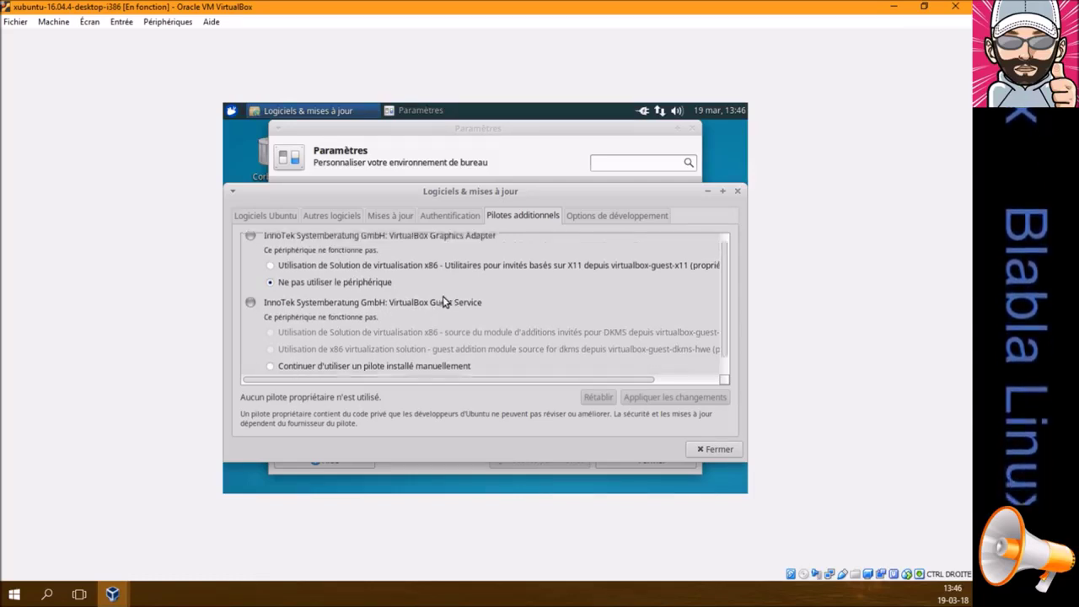
pyautogui.click(708, 450)
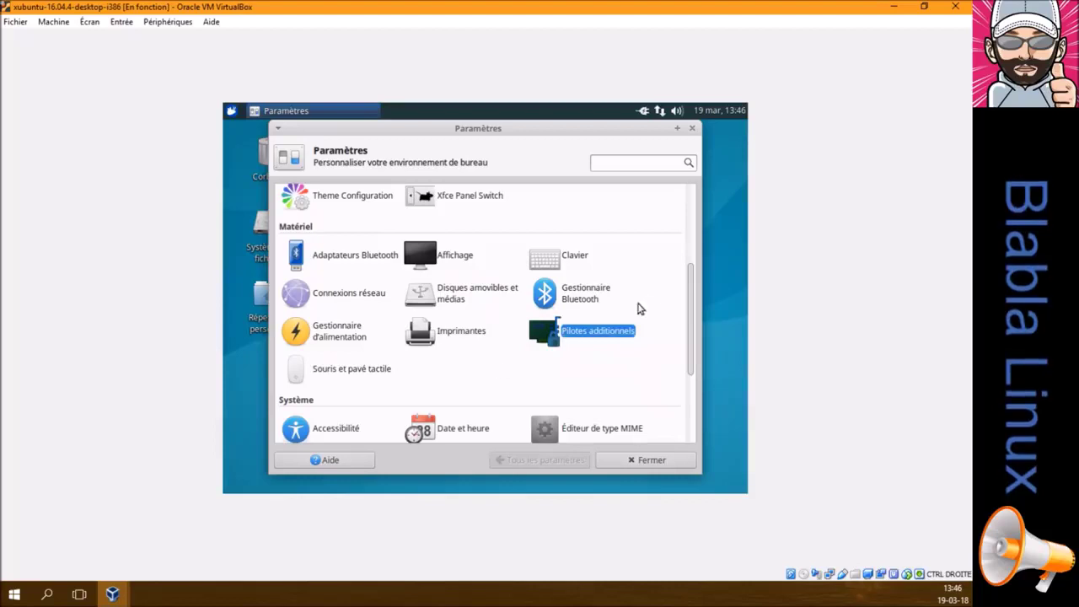
pyautogui.click(692, 128)
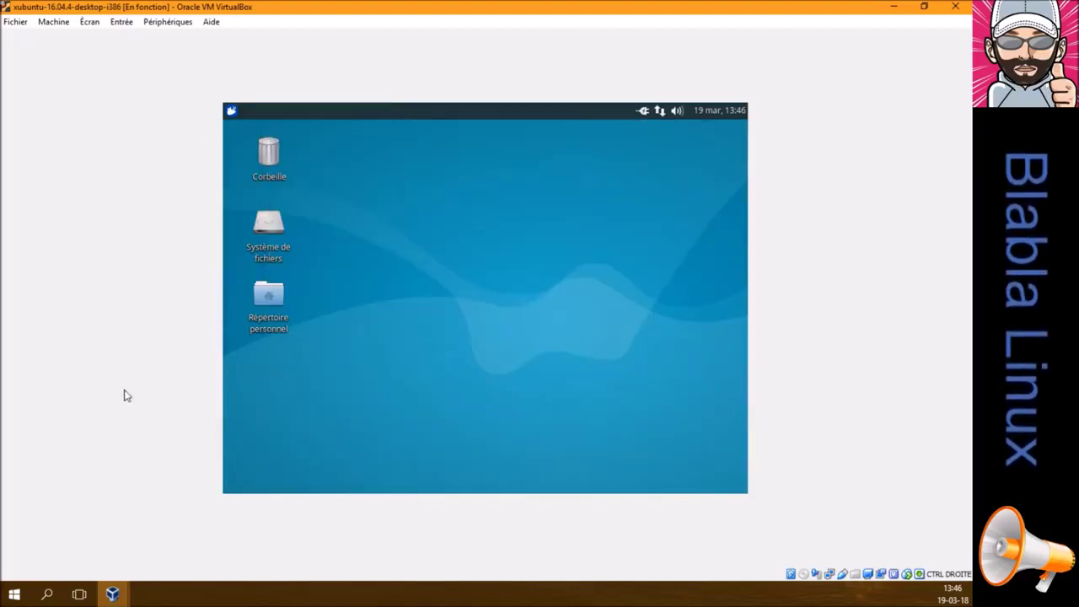
# Review Mint's driver list in the Mint VM, then close the Gestionnaire de pilotes and Paramètres
pyautogui.moveTo(113, 595)
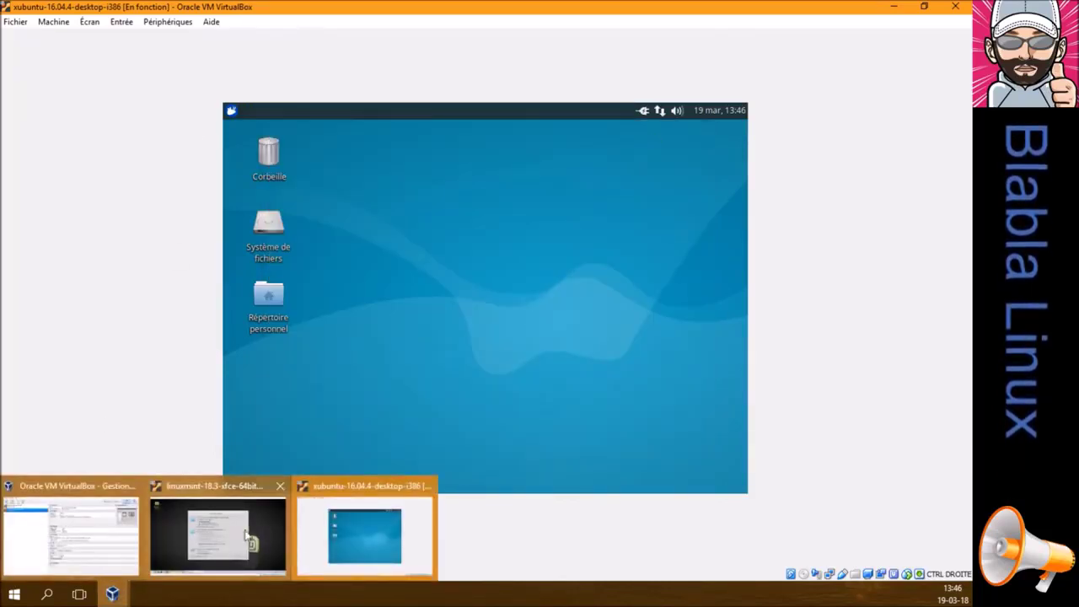
pyautogui.click(250, 526)
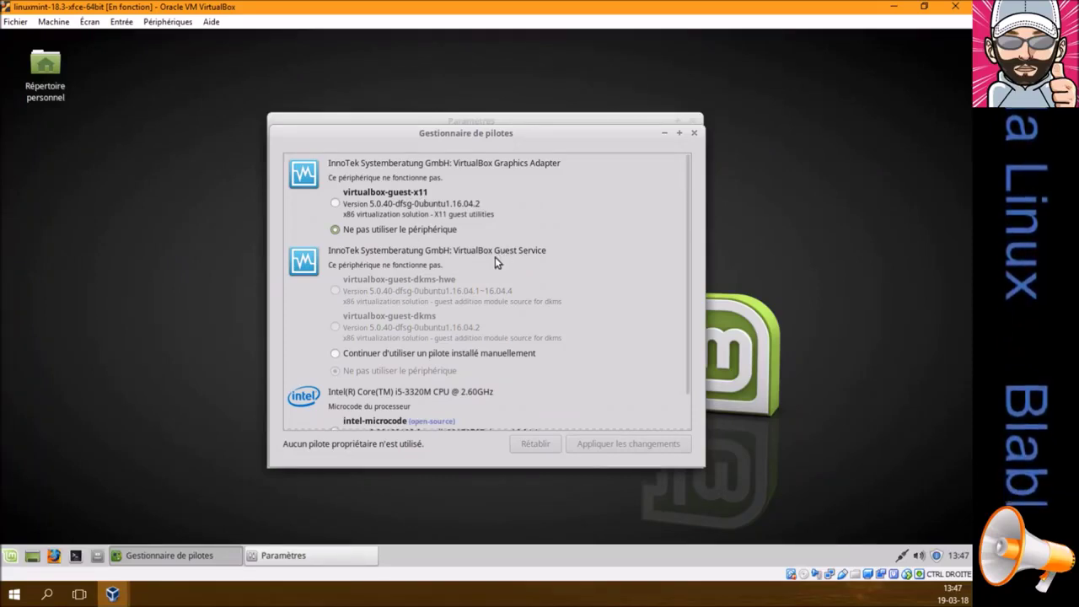
pyautogui.scroll(-1, 495, 258)
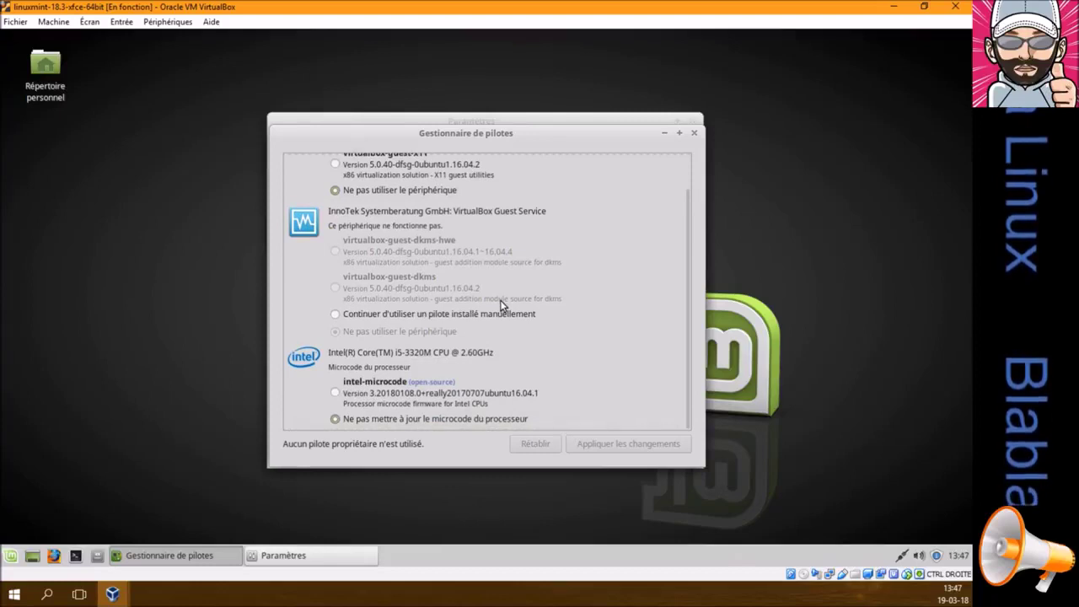
pyautogui.scroll(1, 501, 305)
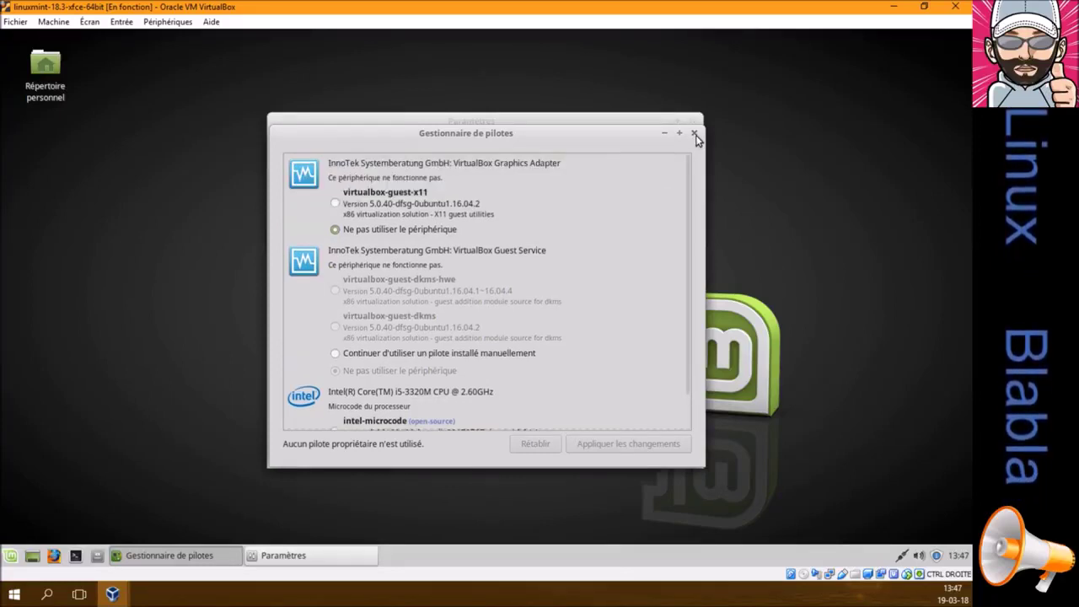
pyautogui.click(693, 132)
pyautogui.click(692, 121)
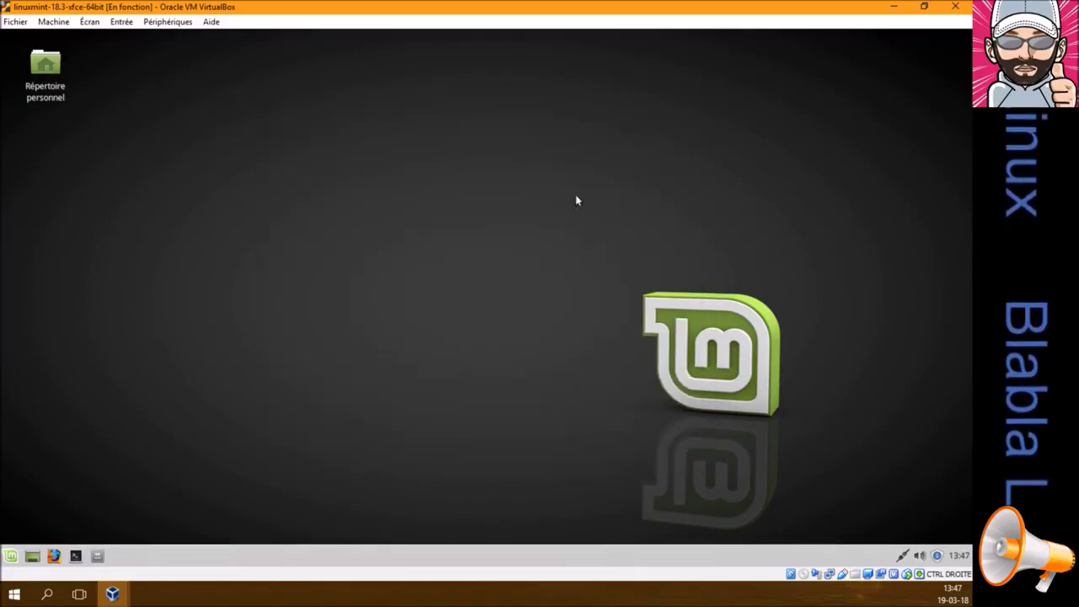
# Insert the Guest Additions CD image into the Xubuntu VM and open the mounted VBox_GAs_5.2.8 disc
pyautogui.moveTo(108, 595)
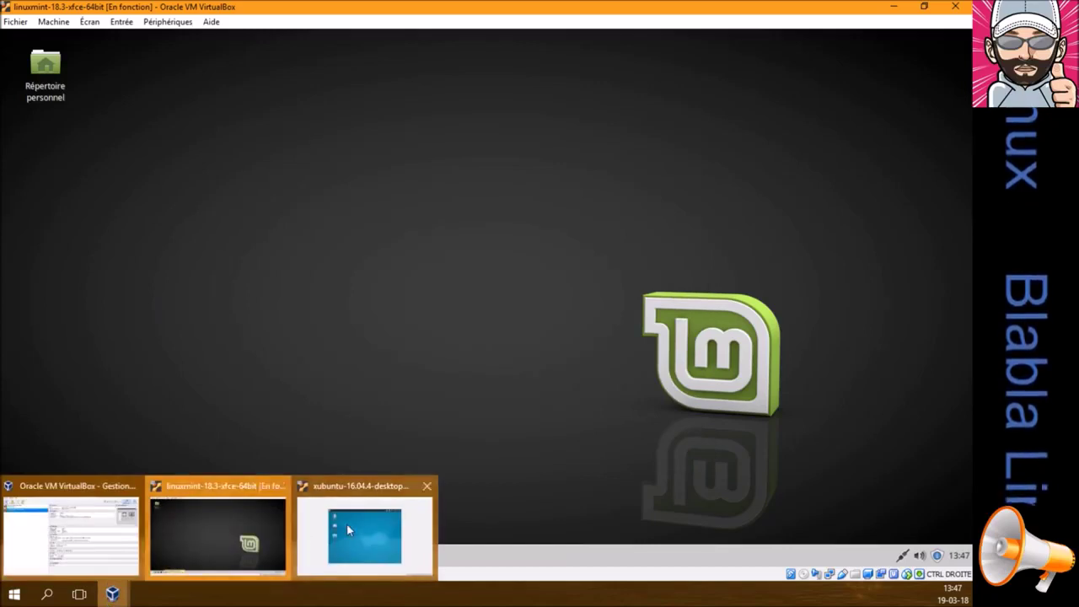
pyautogui.click(347, 523)
pyautogui.click(158, 23)
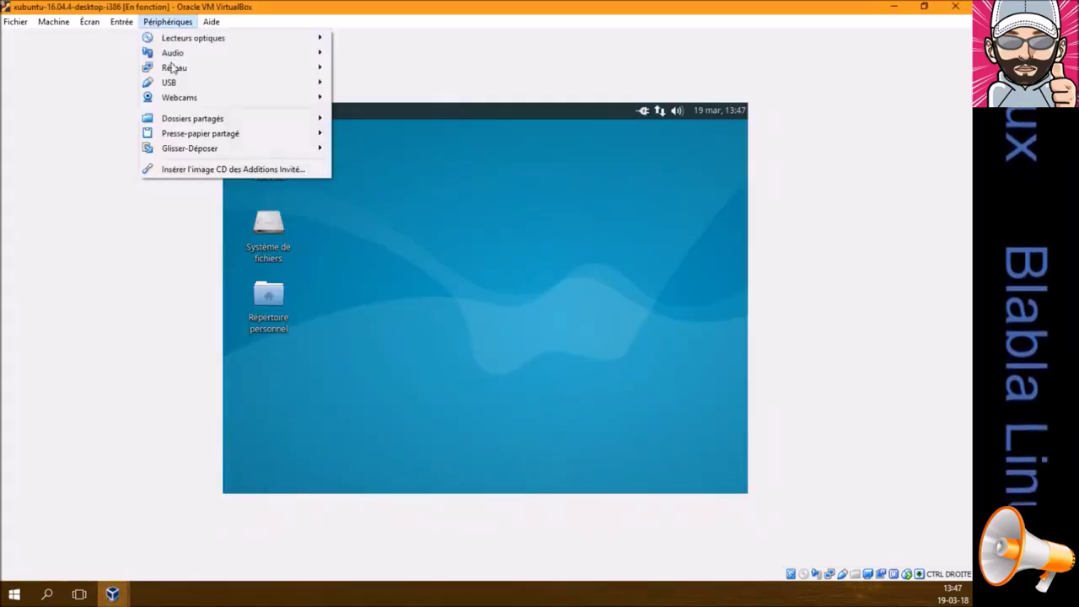
pyautogui.click(199, 170)
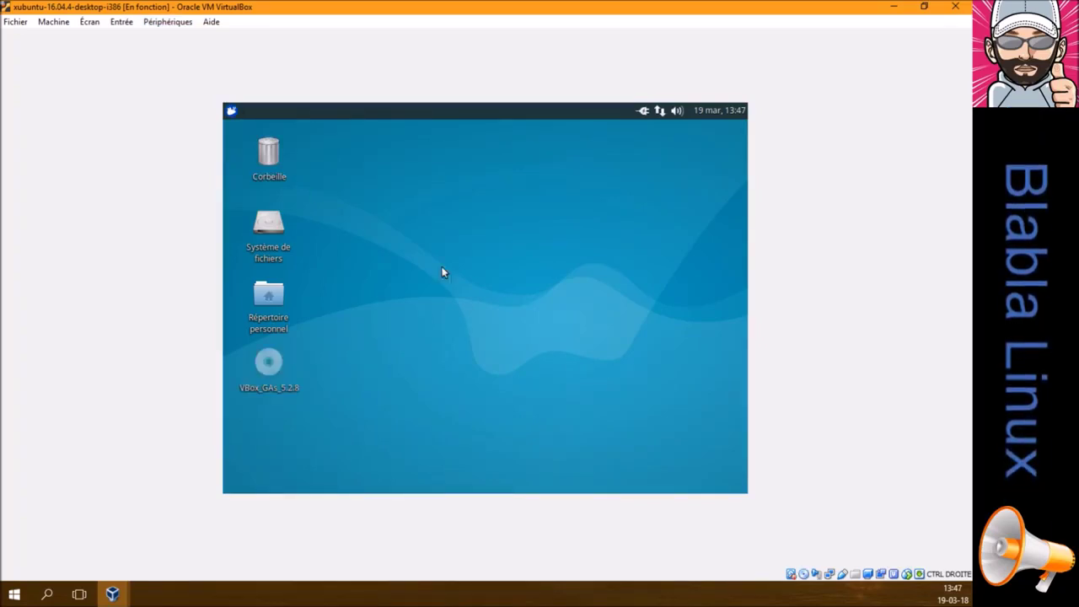
pyautogui.doubleClick(266, 362)
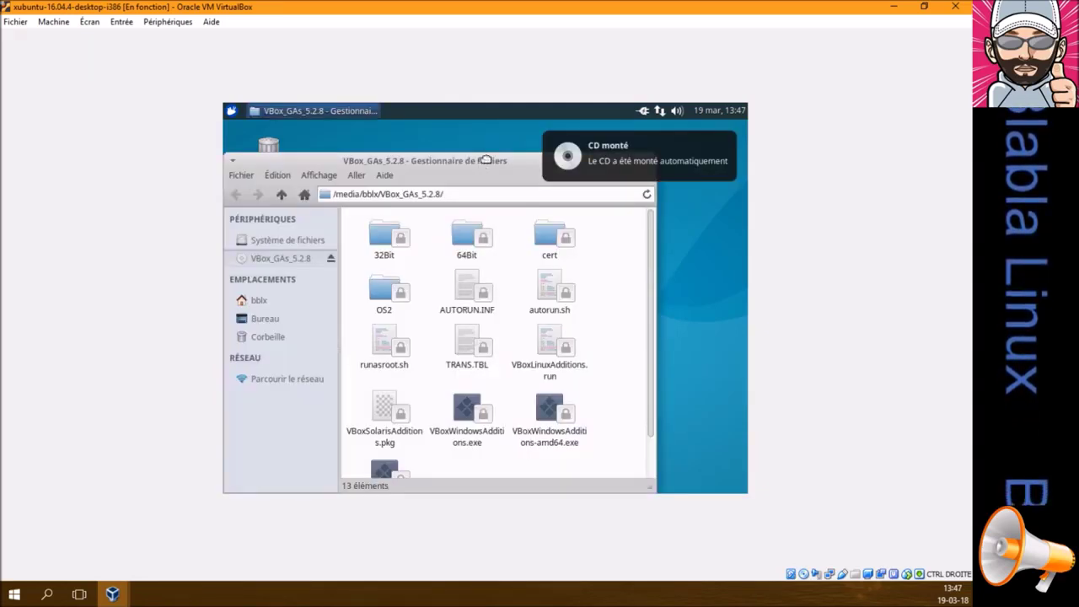
pyautogui.moveTo(505, 155); pyautogui.dragTo(504, 201)
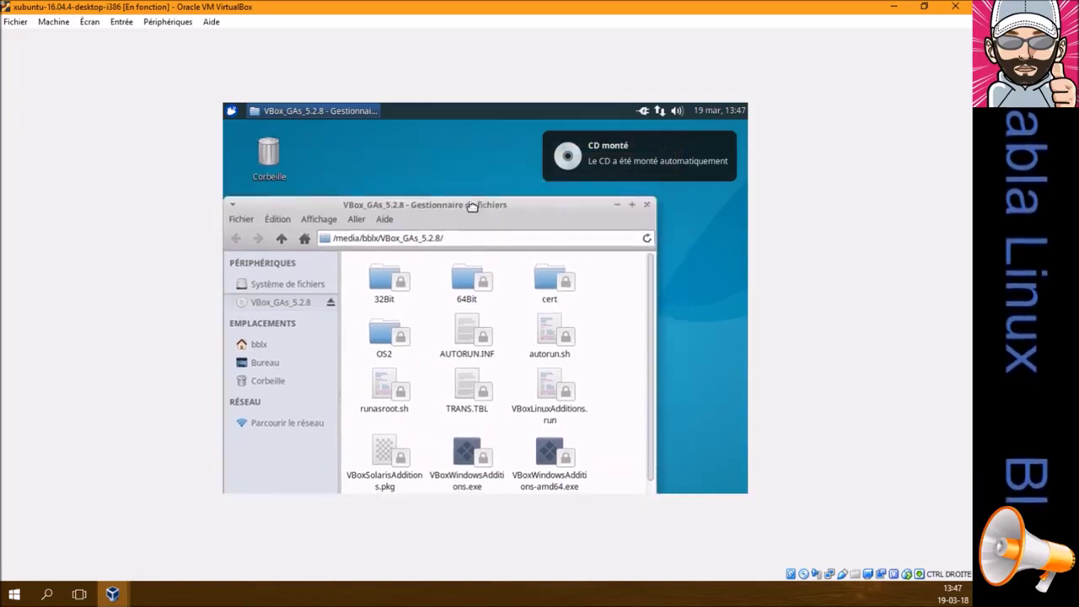
pyautogui.click(647, 206)
# Open a terminal in Xubuntu, change into /media, and list its contents
pyautogui.click(233, 110)
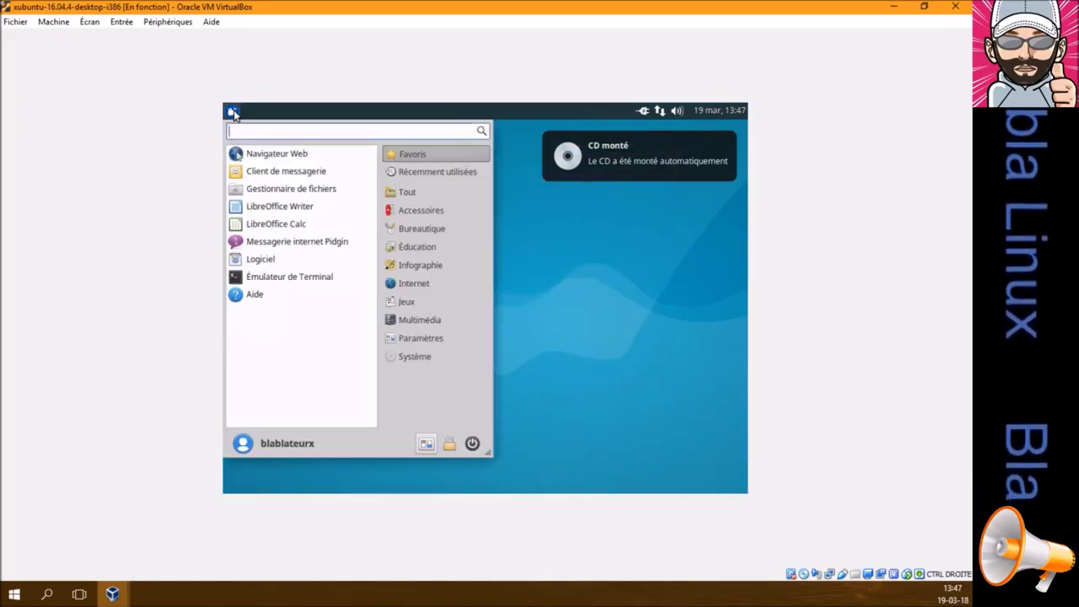
pyautogui.write('ter')
pyautogui.click(313, 155)
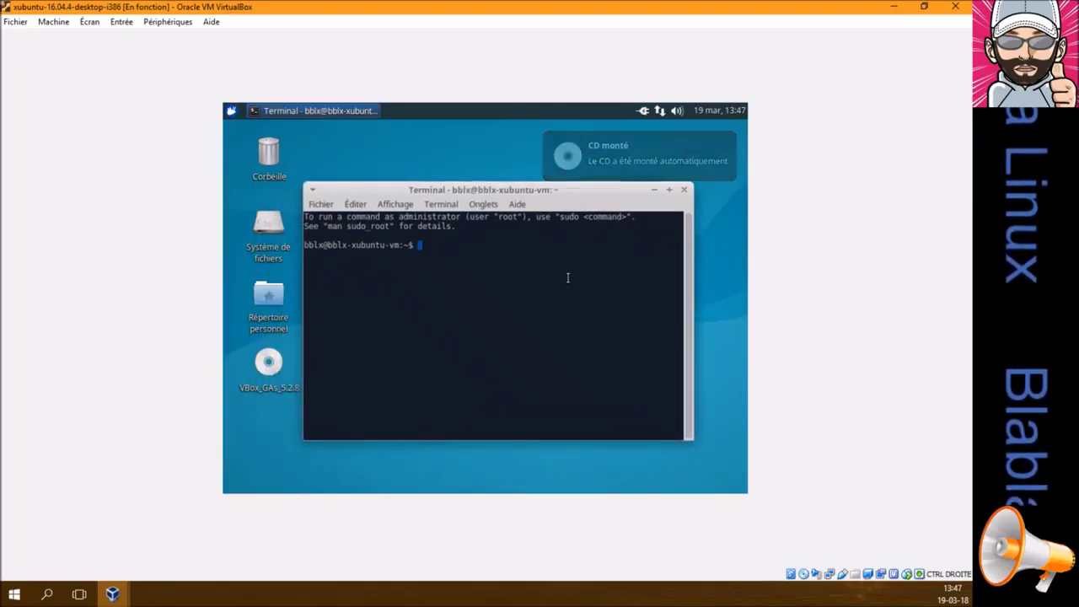
pyautogui.write('cd ')
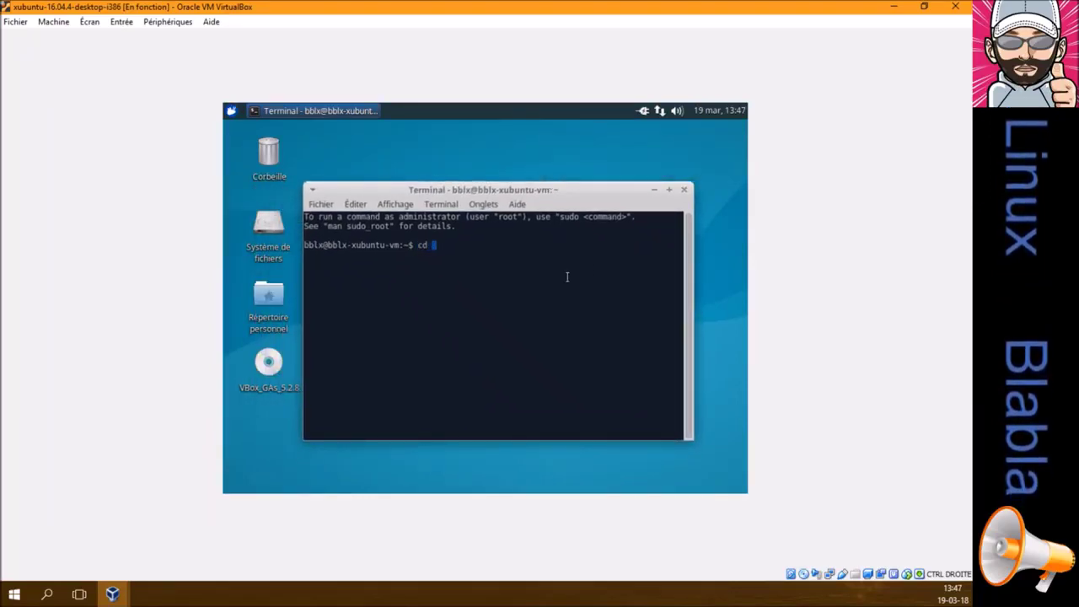
pyautogui.write('me')
pyautogui.write('d')
pyautogui.press('BackSpace')
pyautogui.press('BackSpace')
pyautogui.press('BackSpace')
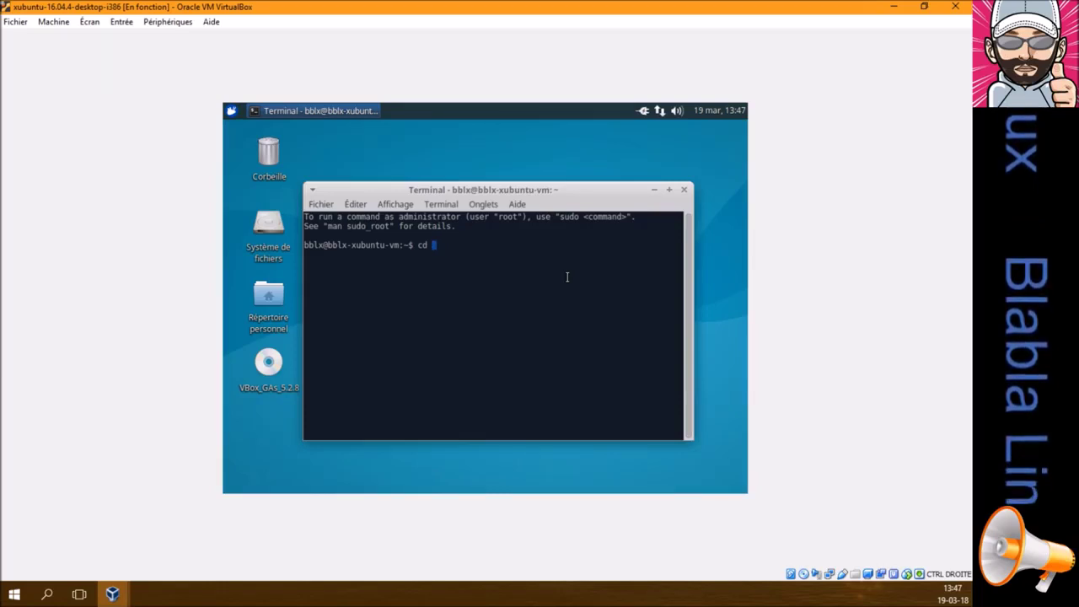
pyautogui.write('/media')
pyautogui.press('Return')
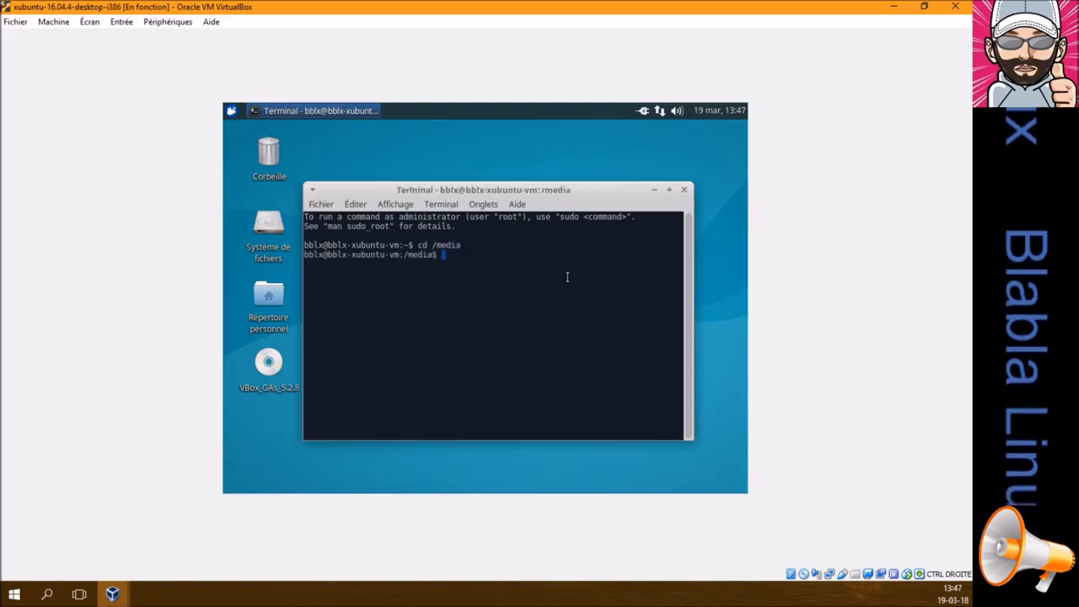
pyautogui.write('ls')
pyautogui.press('Return')
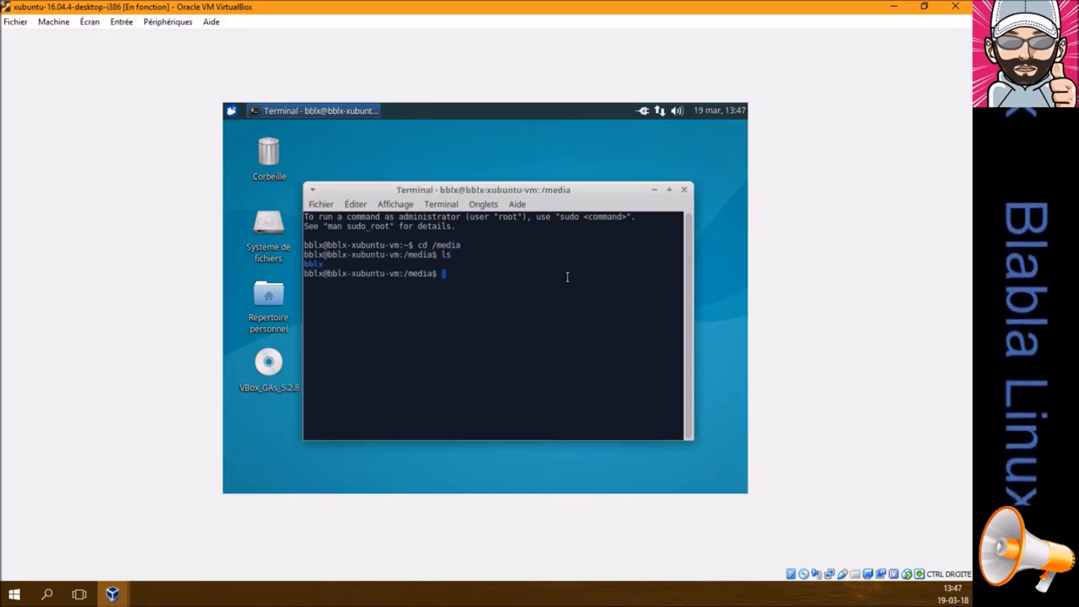
# Navigate into /media/bblx/VBox_GAs_5.2.8 and list the Guest Additions disc files
pyautogui.write('cd bb')
pyautogui.press('Tab')
pyautogui.press('Return')
pyautogui.write('ls')
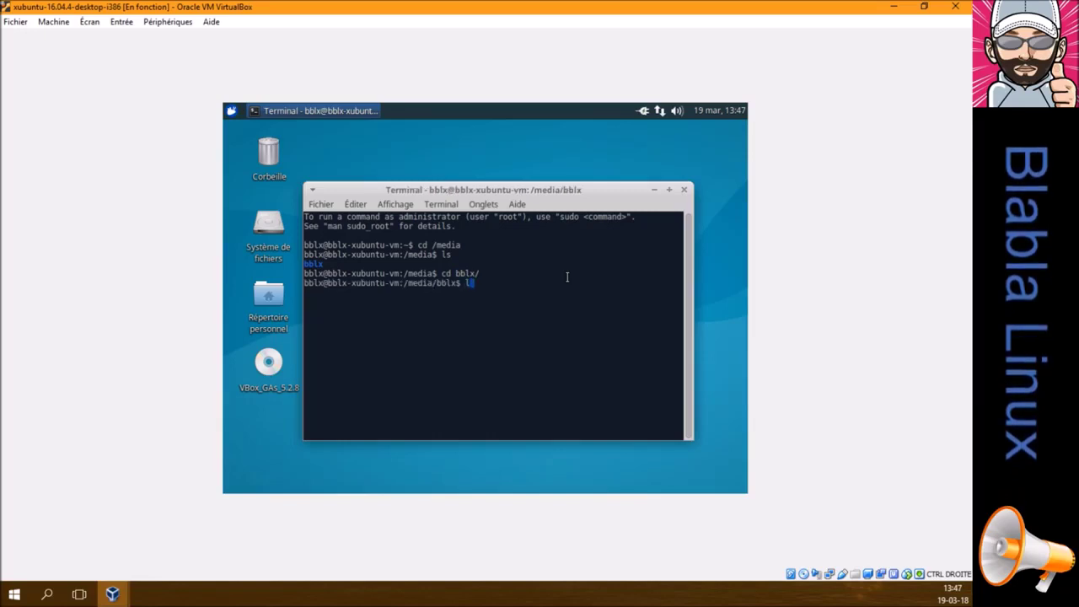
pyautogui.press('Return')
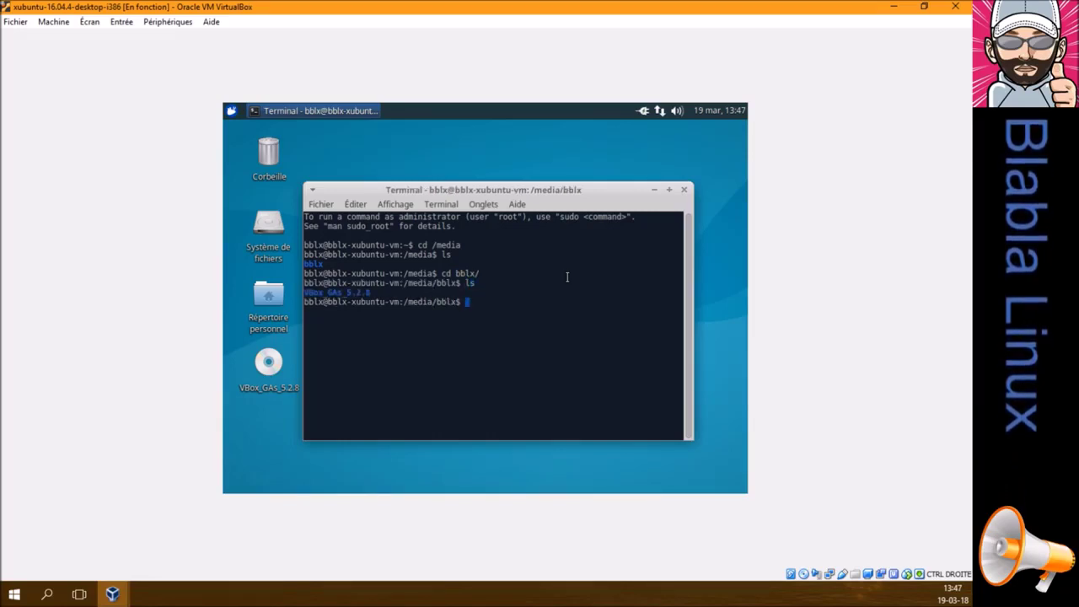
pyautogui.write('cd')
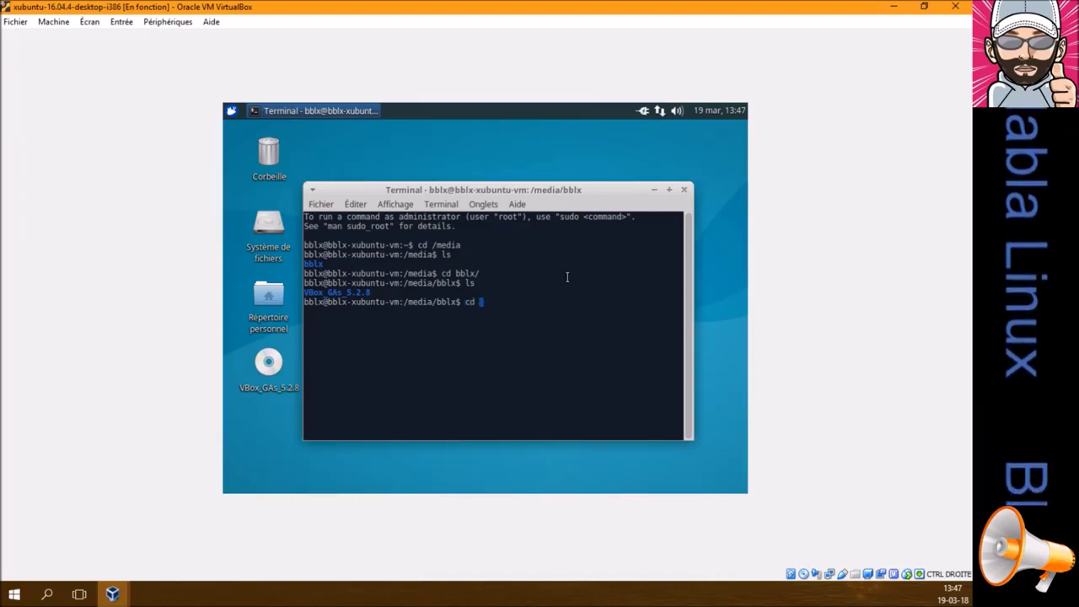
pyautogui.write(' VB')
pyautogui.press('Tab')
pyautogui.press('Return')
pyautogui.write('ls')
pyautogui.press('Return')
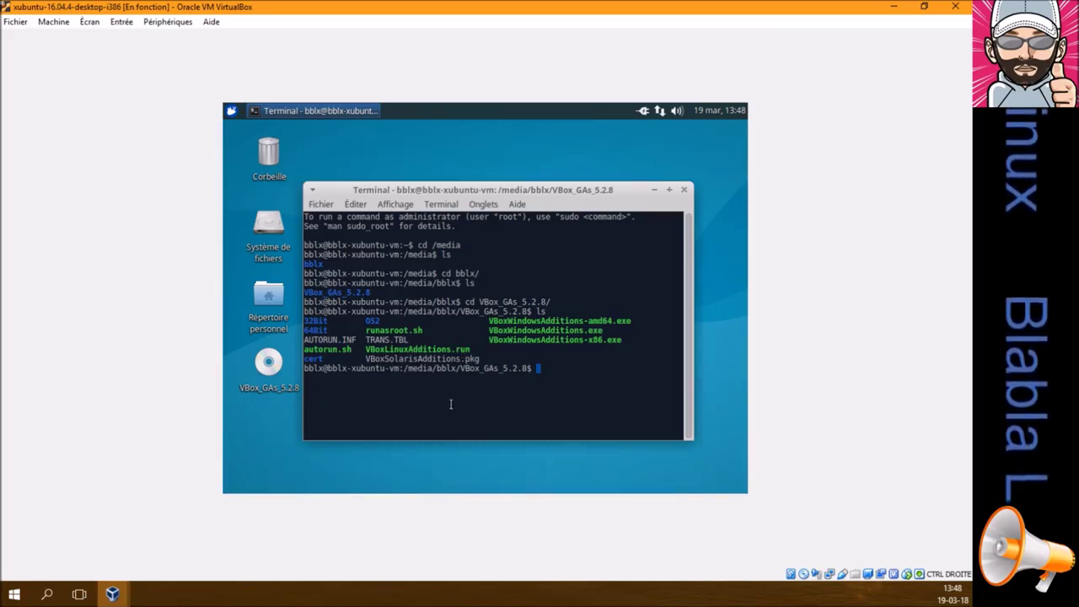
# Run sudo ./VBoxLinuxAdditions.run and enter the administrator password
pyautogui.write('sudo ./')
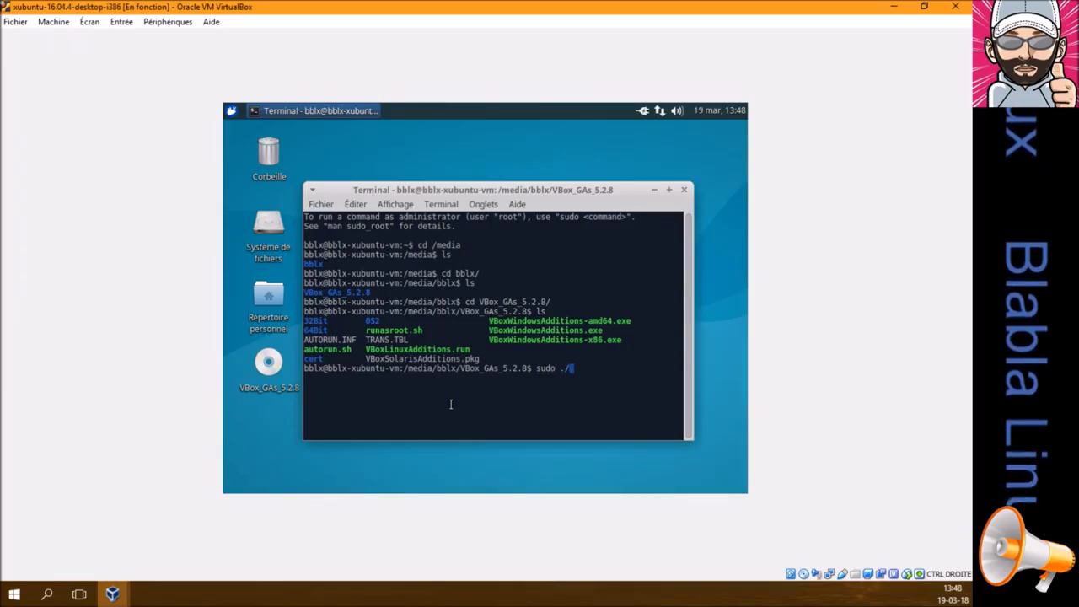
pyautogui.write('VBox')
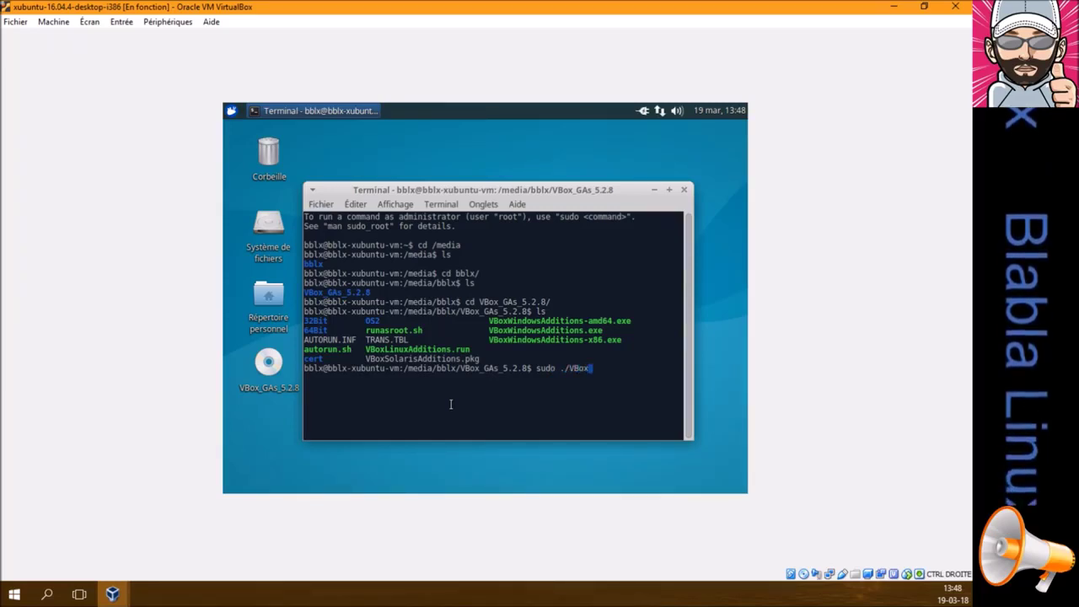
pyautogui.write('L')
pyautogui.press('Tab')
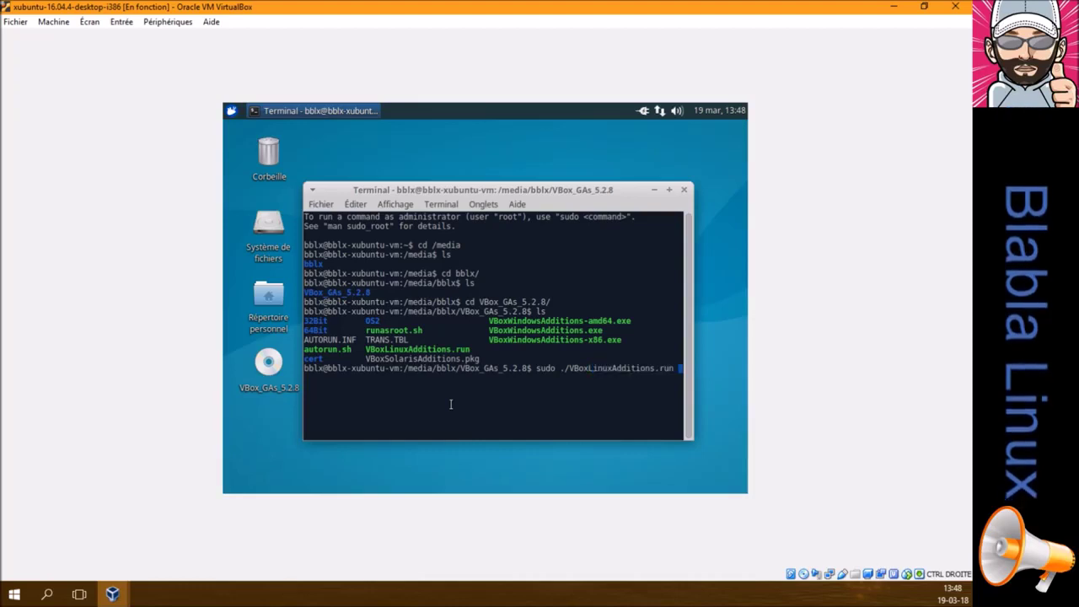
pyautogui.press('Return')
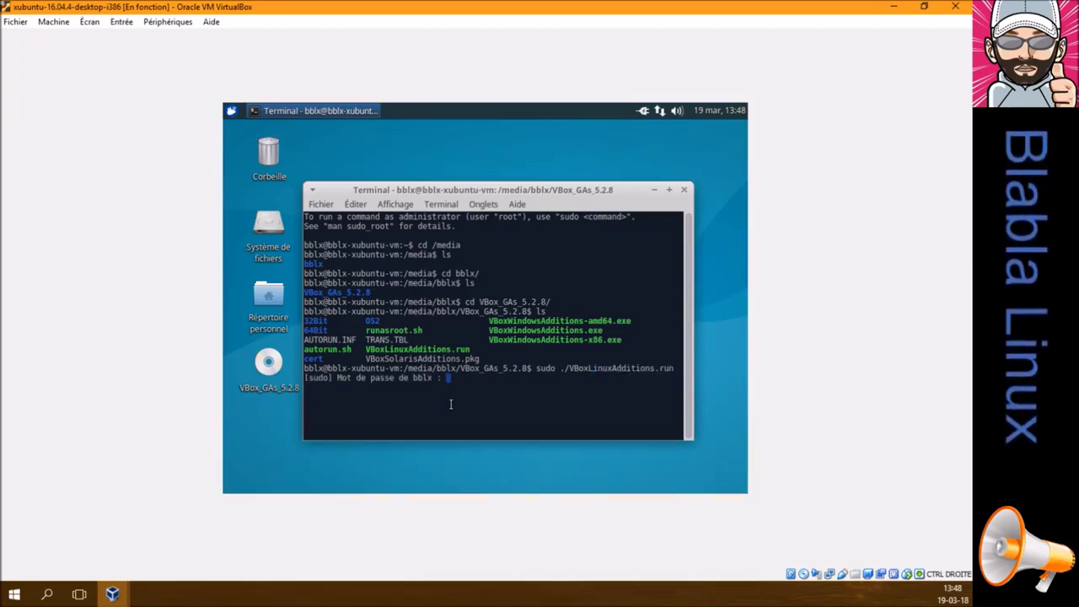
pyautogui.press('Return')
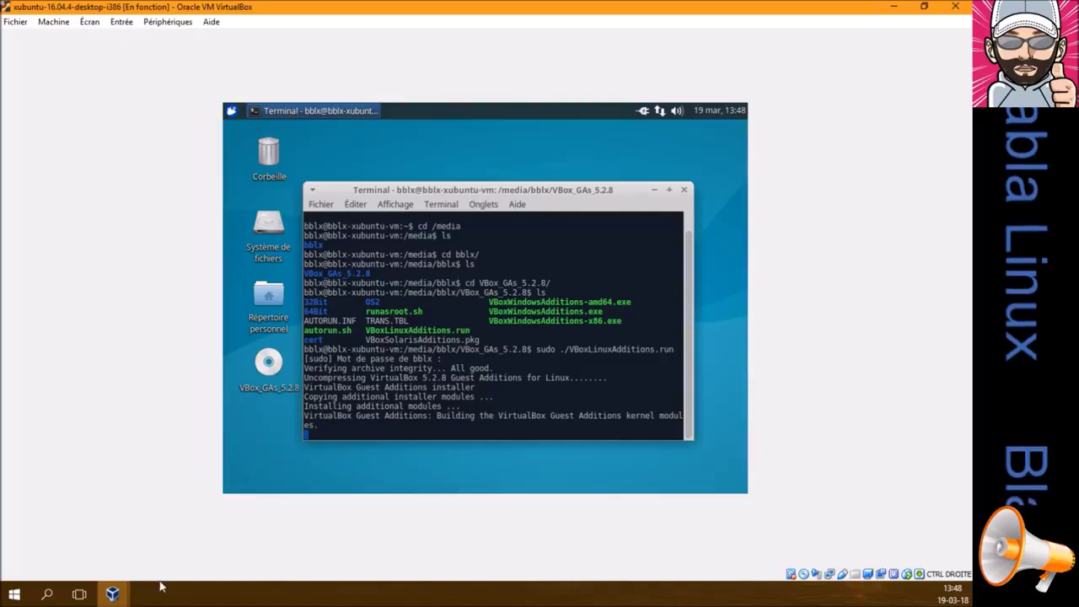
# Wait for VBoxLinuxAdditions.run to finish building modules, nudging the terminal window slightly up-left
pyautogui.moveTo(123, 597)
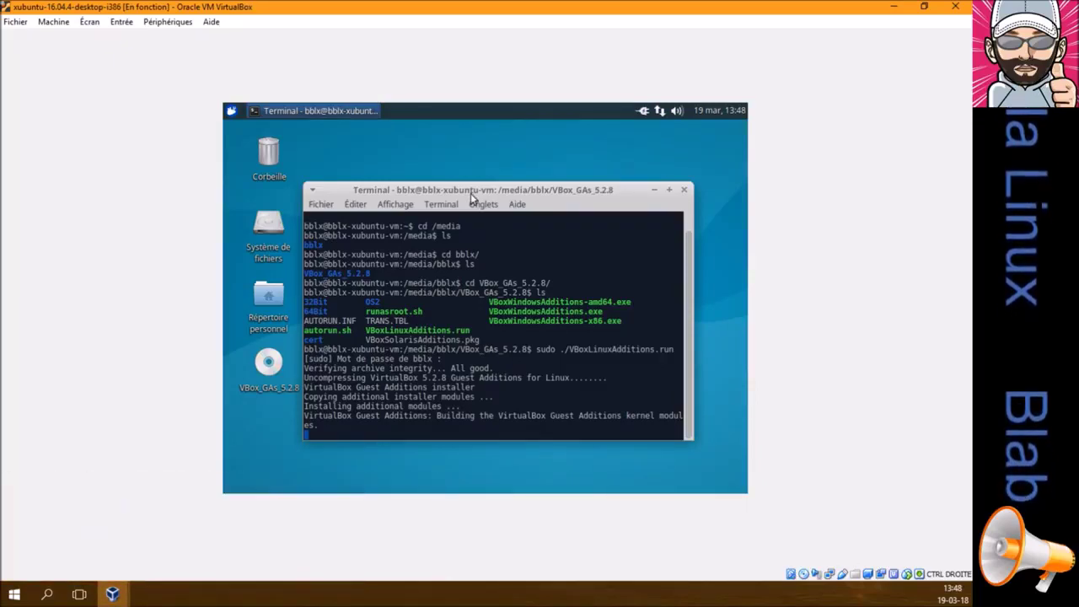
pyautogui.moveTo(468, 188); pyautogui.dragTo(461, 177)
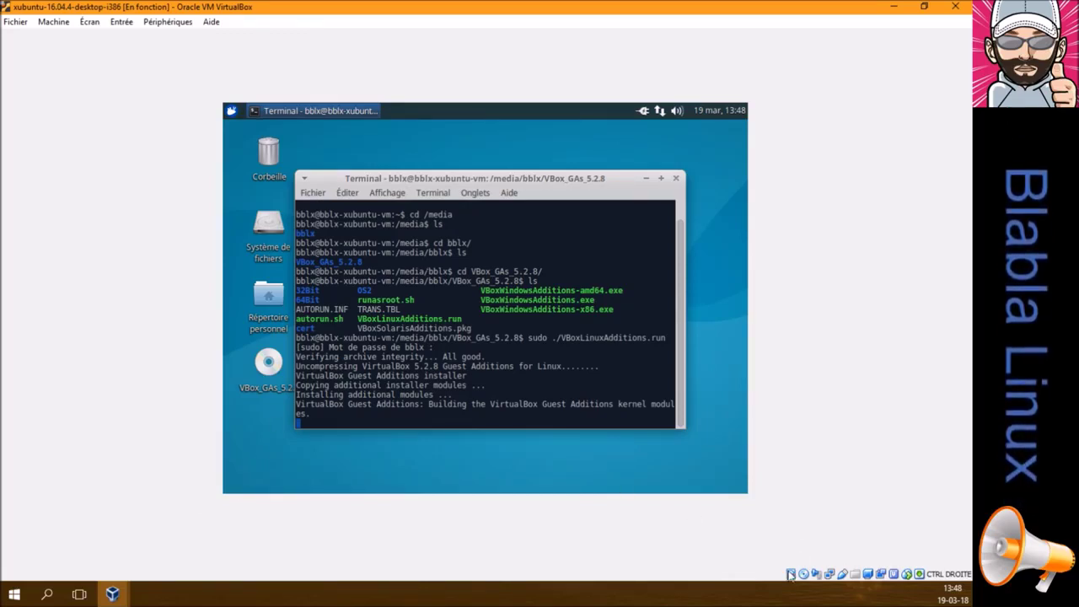
pyautogui.moveTo(790, 576)
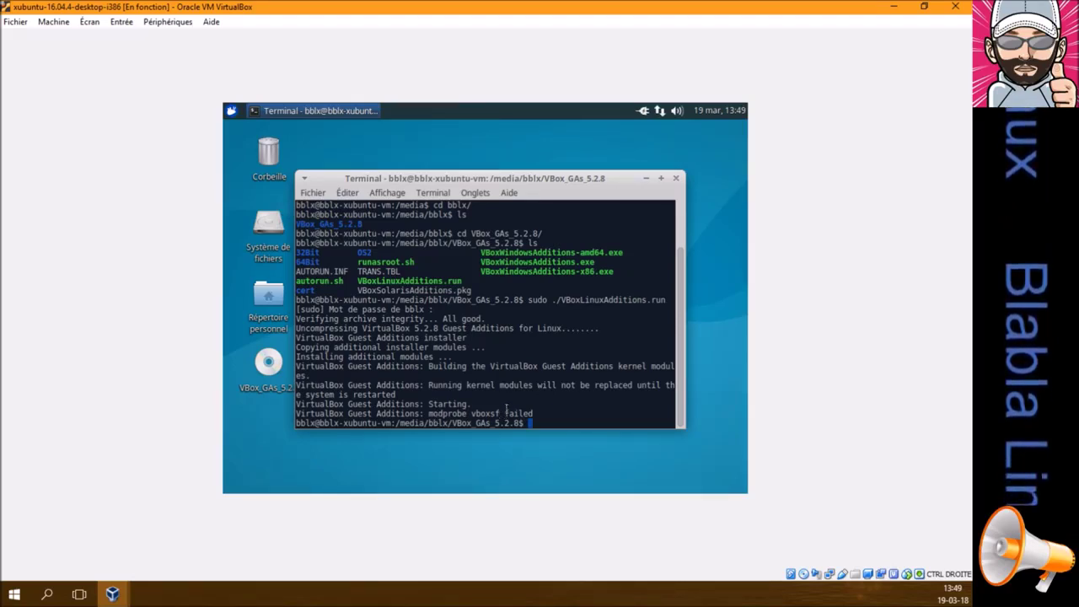
# Close the terminal and restart the Xubuntu guest via the Whisker menu's Redémarrer
pyautogui.click(676, 179)
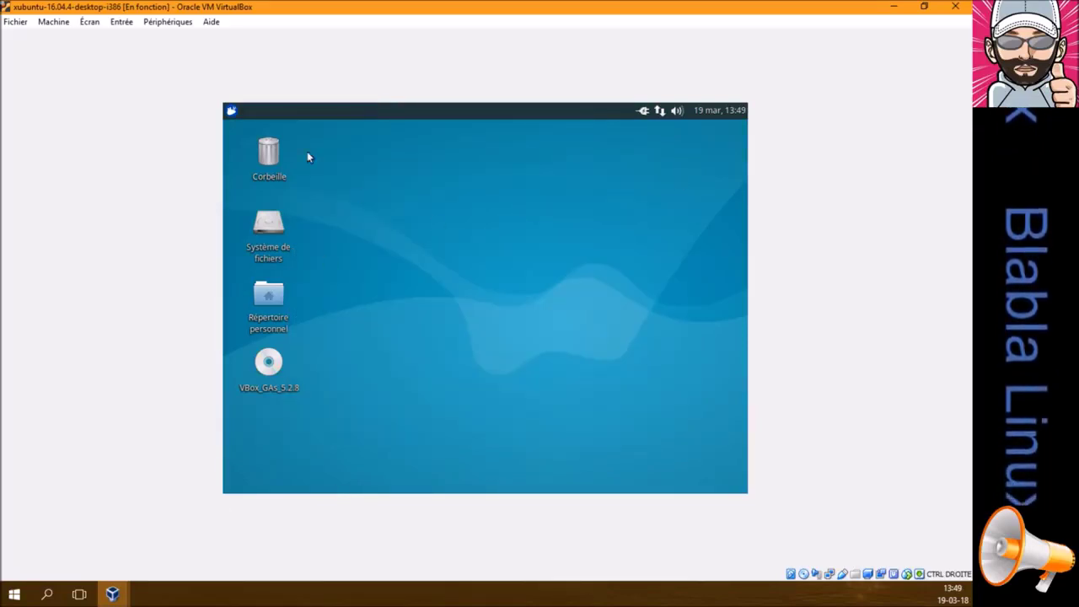
pyautogui.click(229, 111)
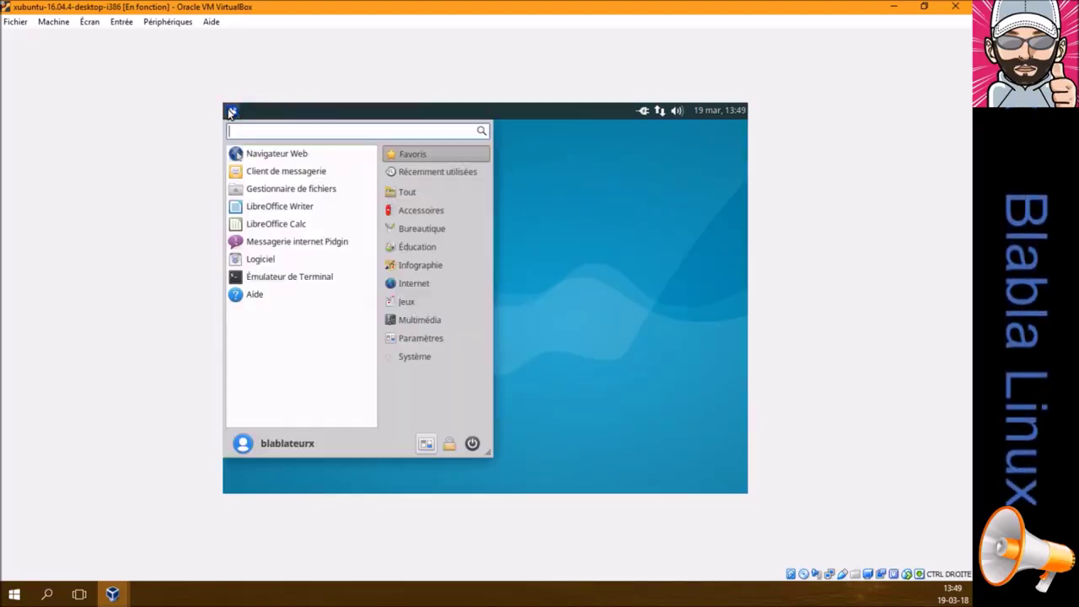
pyautogui.click(473, 443)
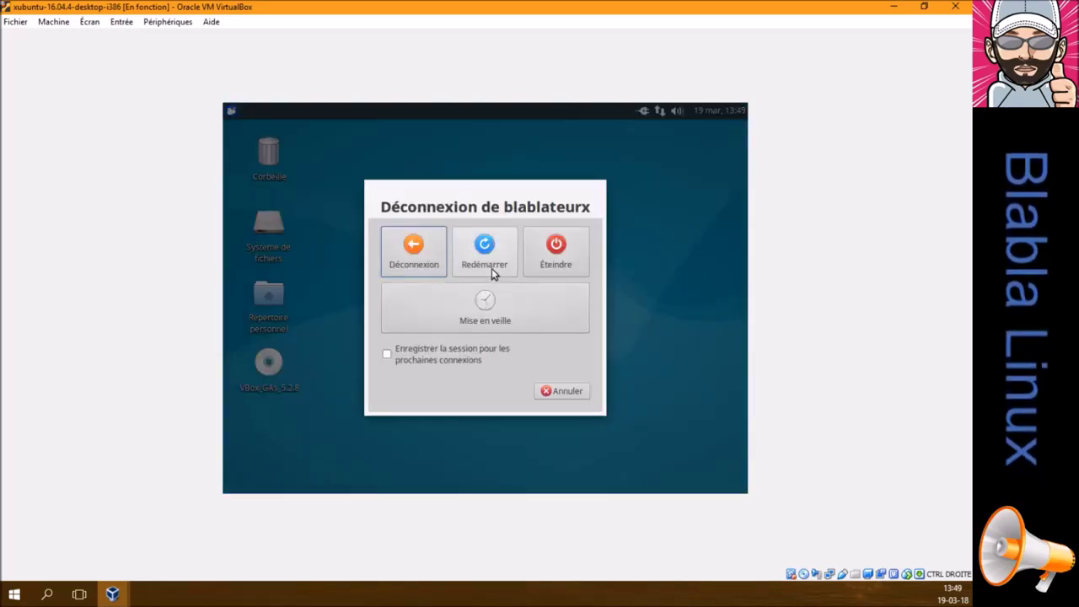
pyautogui.click(489, 257)
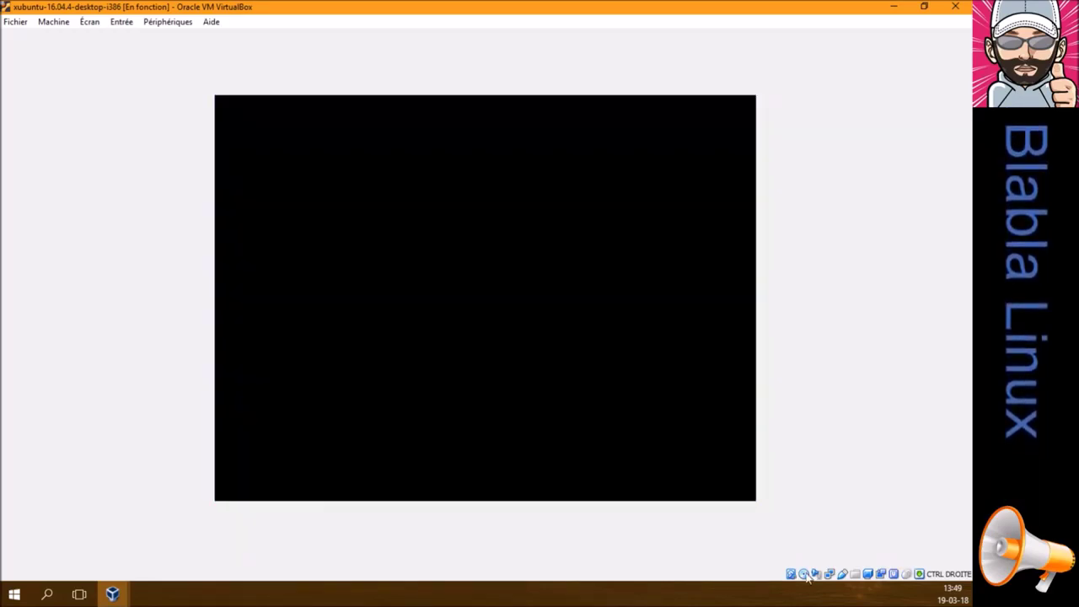
# Force-eject the Guest Additions disc from the VM's optical drive
pyautogui.click(804, 574)
pyautogui.click(859, 565)
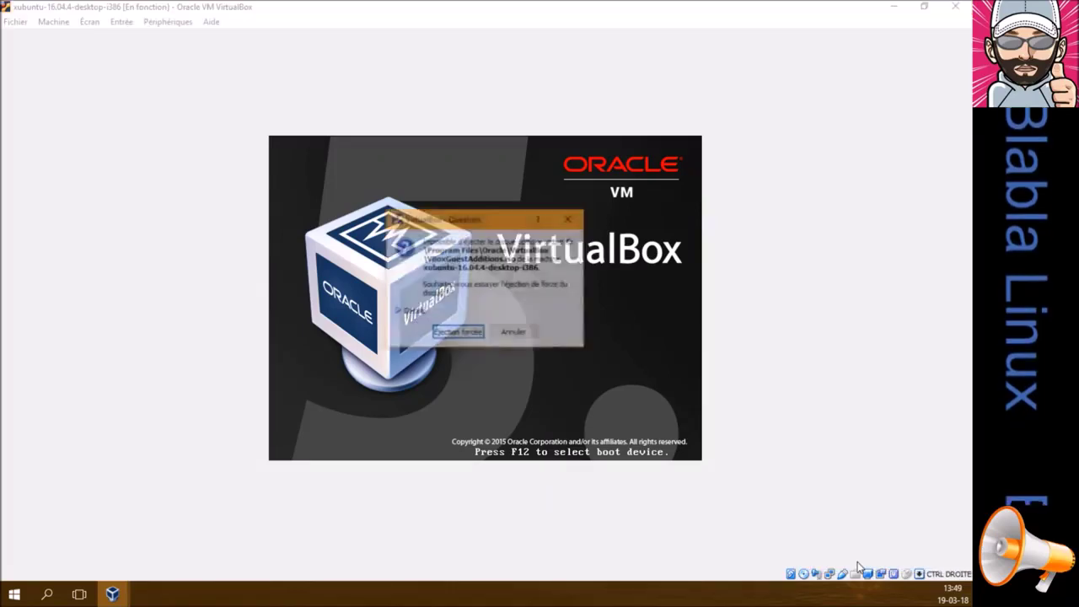
pyautogui.click(463, 334)
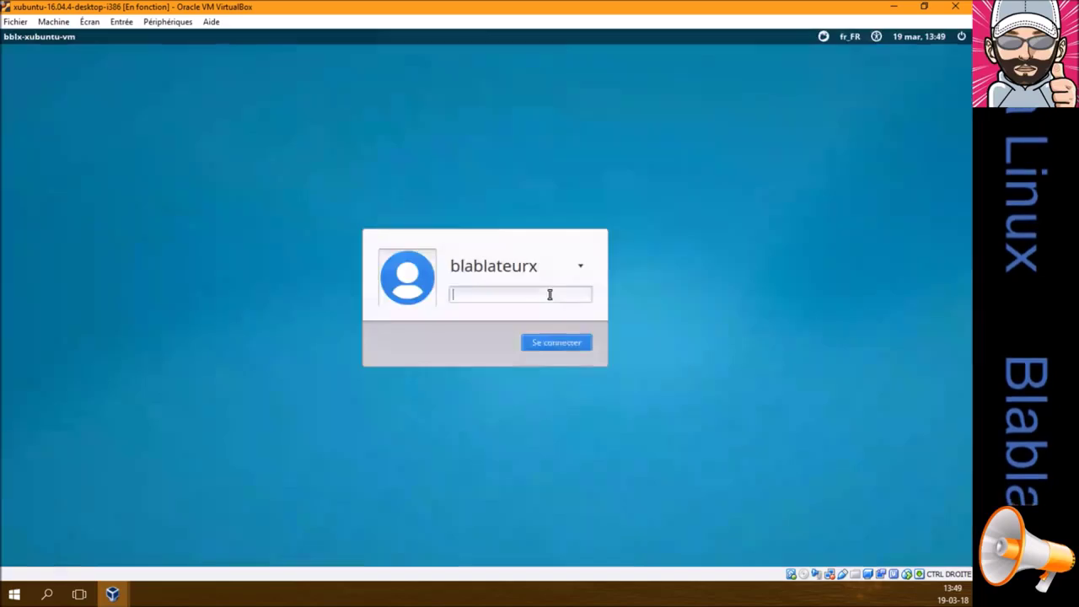
# Log back into the Xubuntu guest with the account password
pyautogui.write('*****')
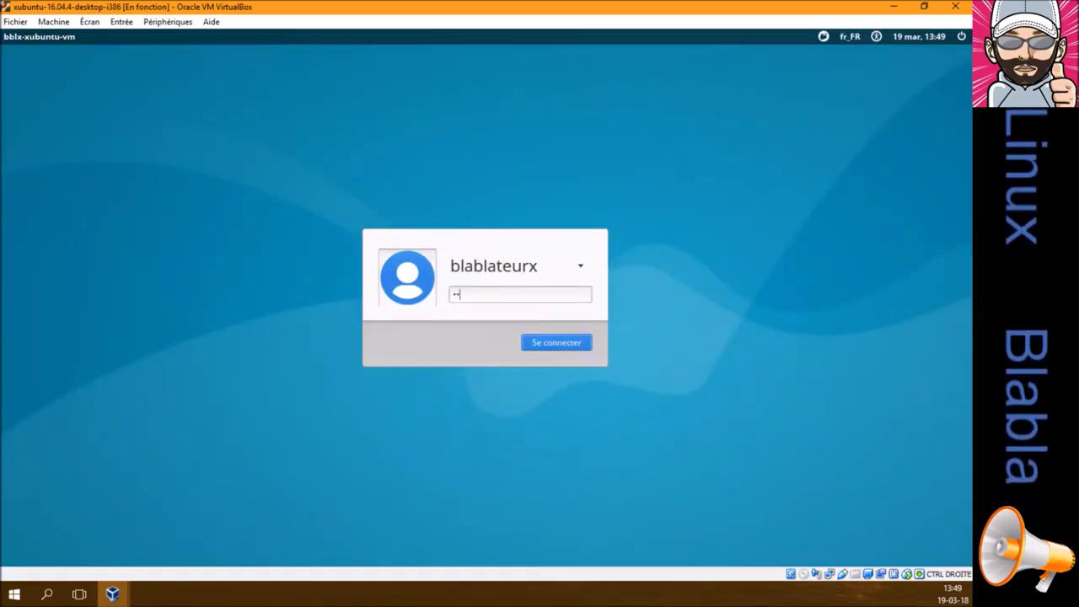
pyautogui.press('Return')
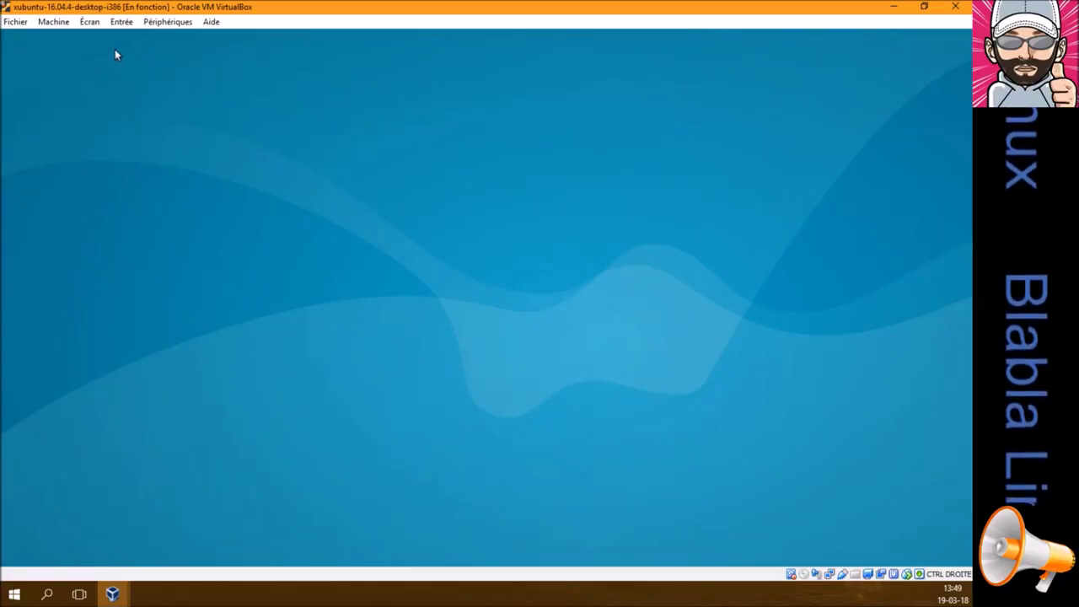
pyautogui.click(91, 25)
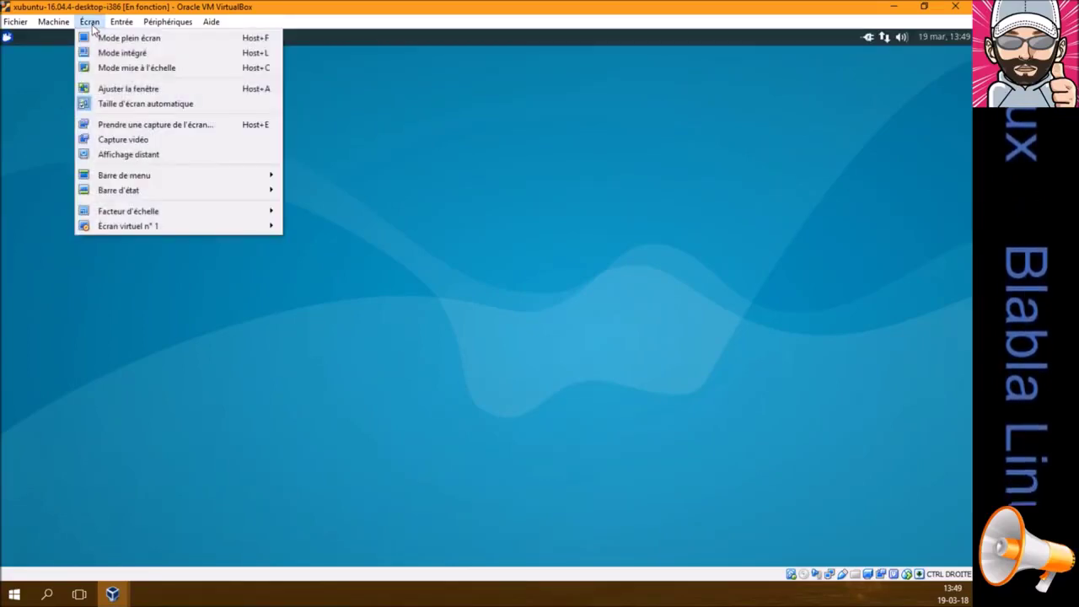
pyautogui.click(91, 23)
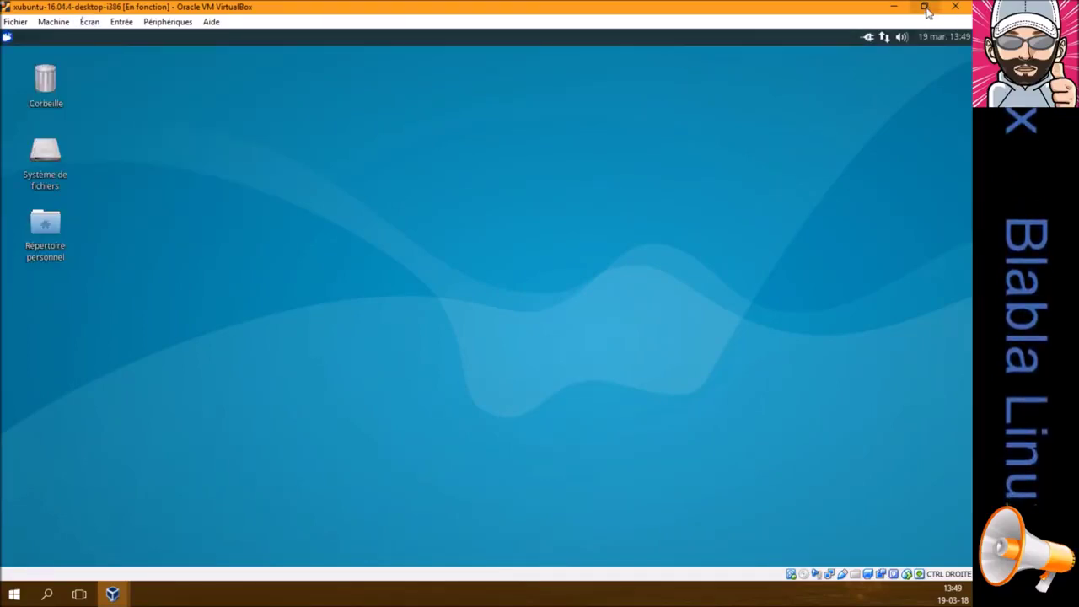
# Restore the maximized Xubuntu VM window, then move and resize it so the guest desktop follows
pyautogui.click(923, 7)
pyautogui.moveTo(403, 98); pyautogui.dragTo(585, 62)
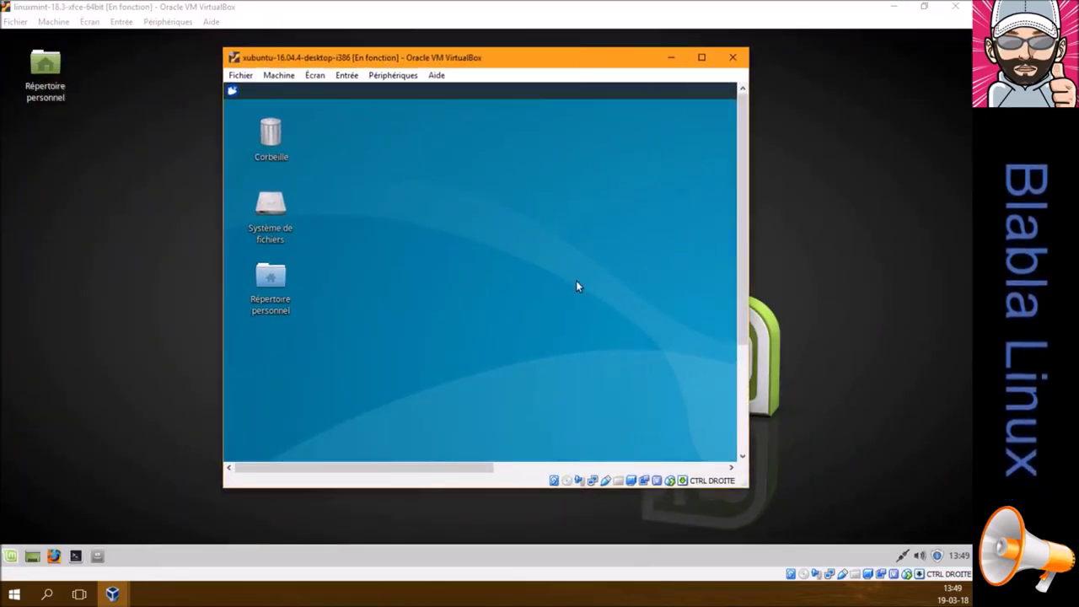
pyautogui.moveTo(748, 487); pyautogui.dragTo(867, 524)
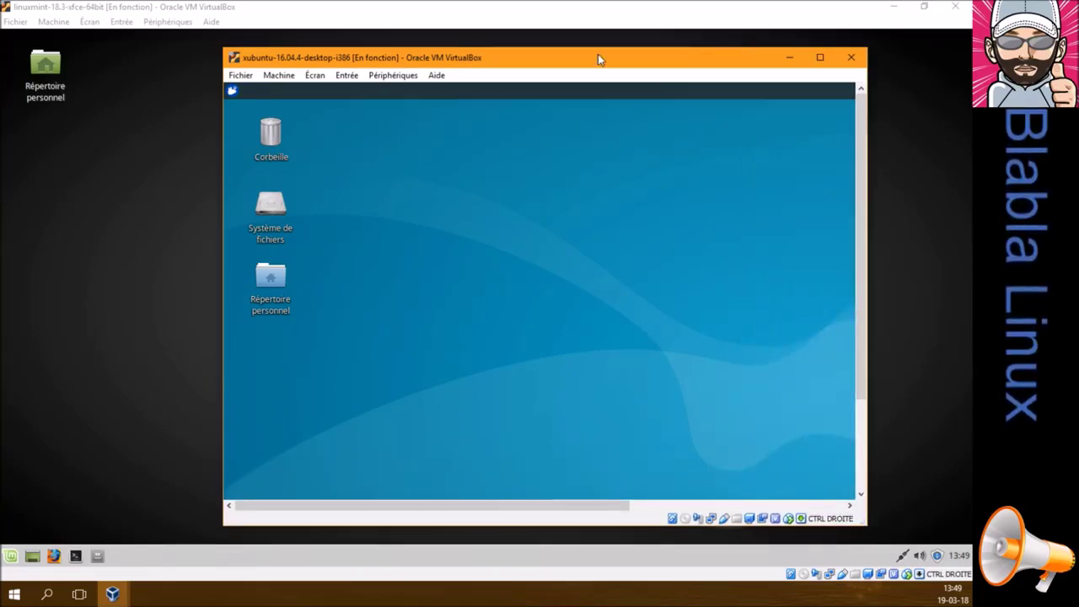
pyautogui.moveTo(598, 54); pyautogui.dragTo(512, 60)
pyautogui.moveTo(649, 66); pyautogui.dragTo(970, 196)
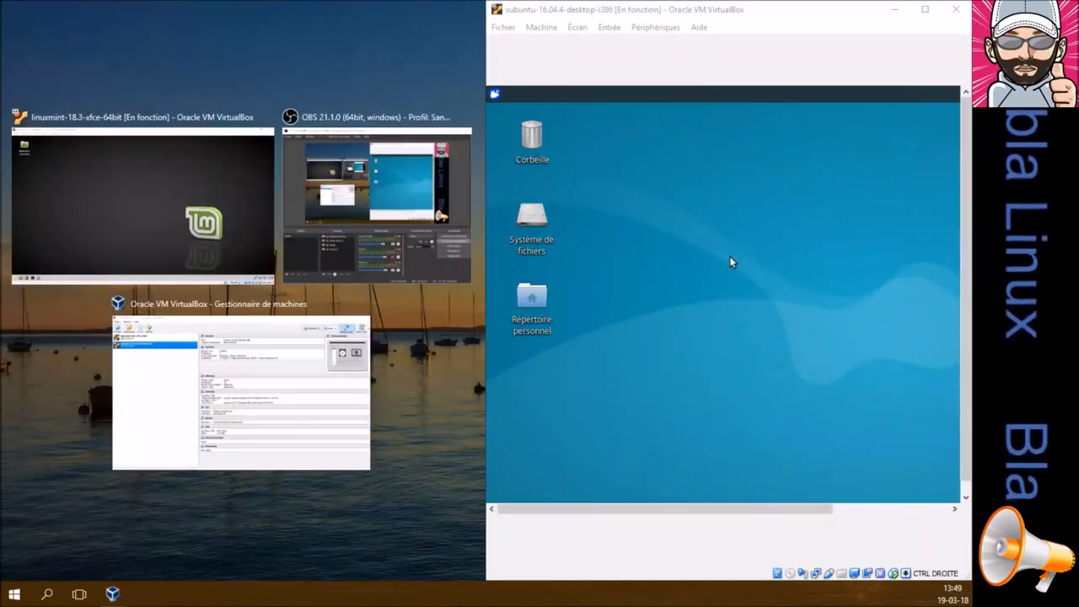
# Snap Linux Mint to the left half, float and move Xubuntu aside, then maximize Linux Mint
pyautogui.click(138, 209)
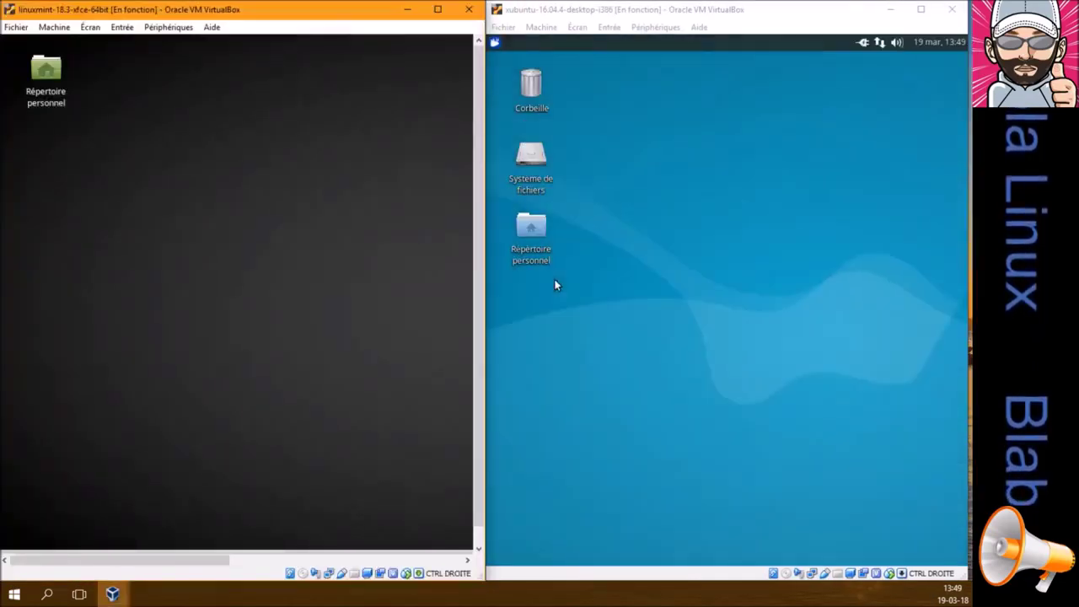
pyautogui.doubleClick(726, 12)
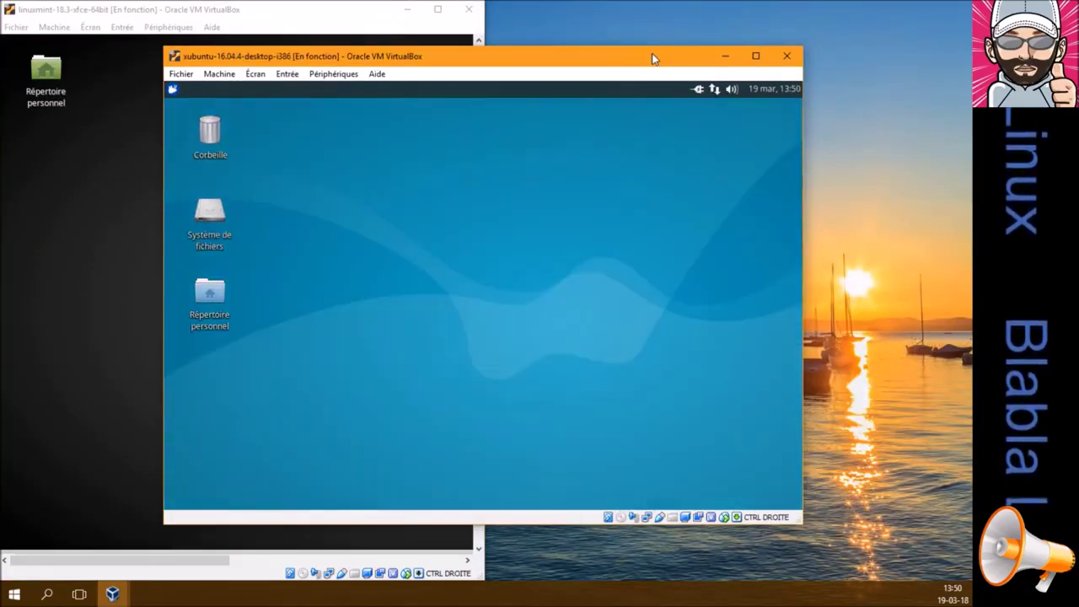
pyautogui.moveTo(652, 53); pyautogui.dragTo(804, 19)
pyautogui.click(231, 26)
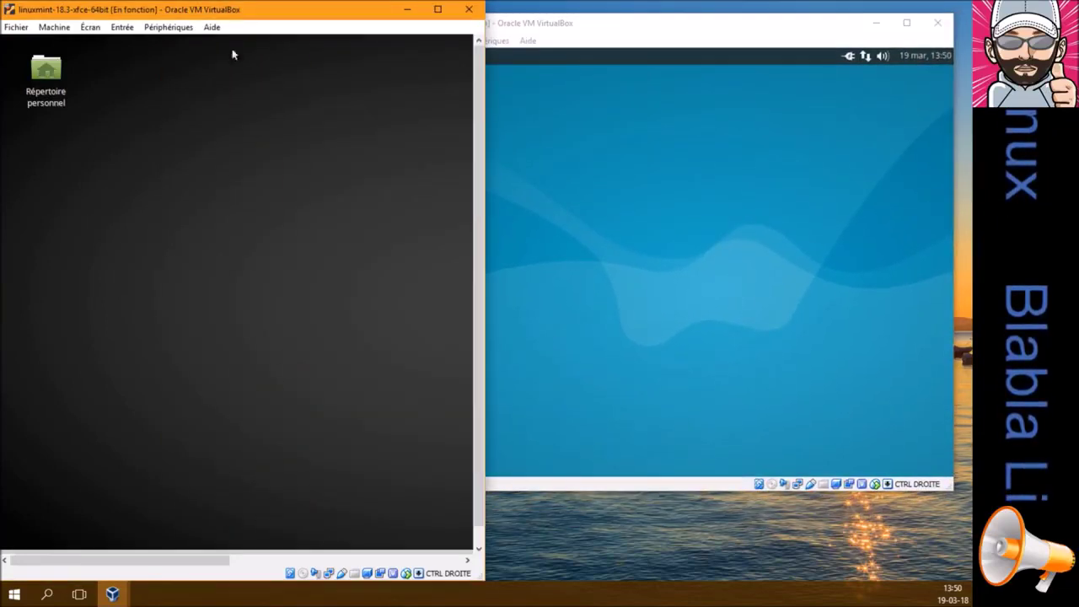
pyautogui.click(444, 7)
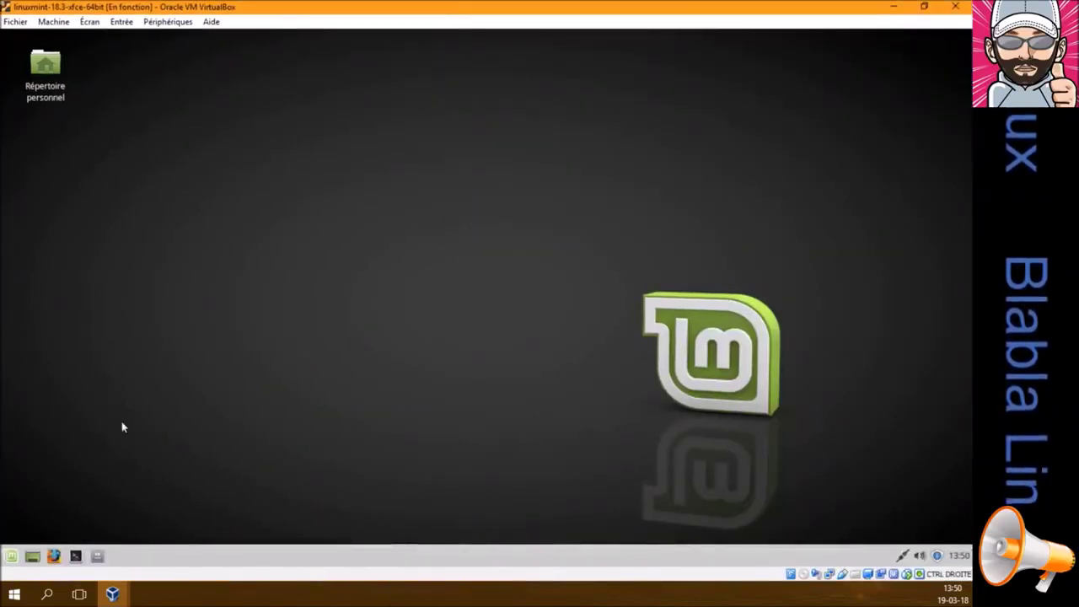
# Insert the Guest Additions CD into the Mint VM, view the VBox_GAs_5.2.8 window, then close it
pyautogui.click(173, 22)
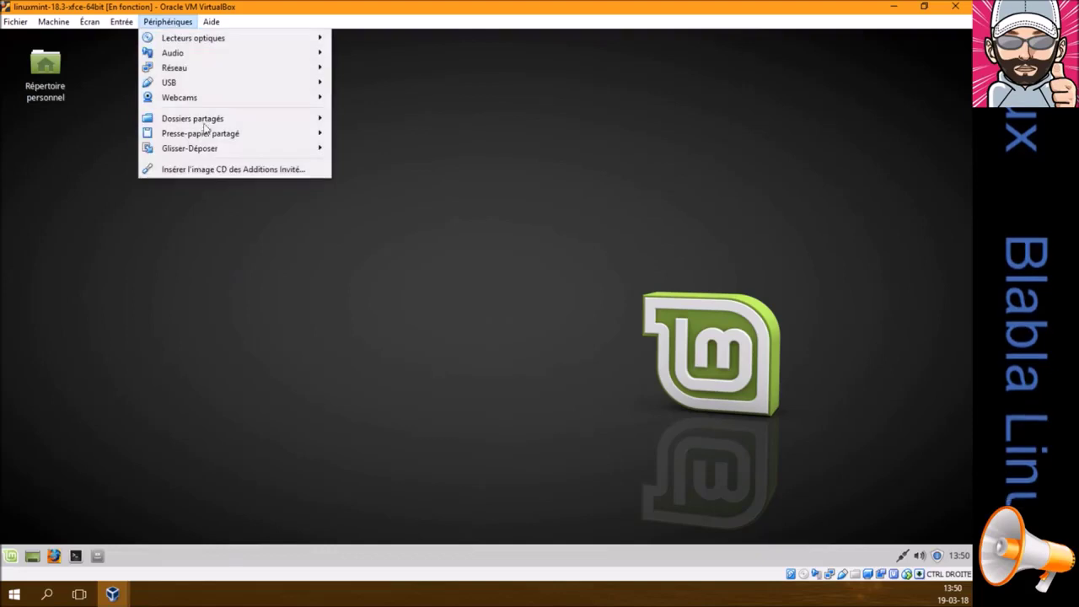
pyautogui.click(203, 173)
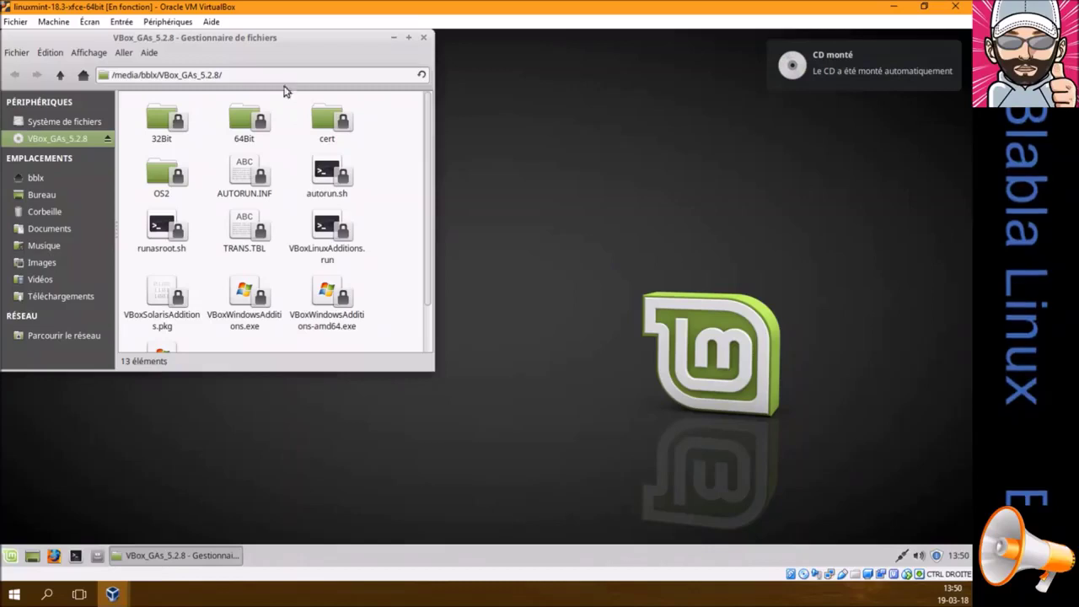
pyautogui.moveTo(276, 34); pyautogui.dragTo(445, 113)
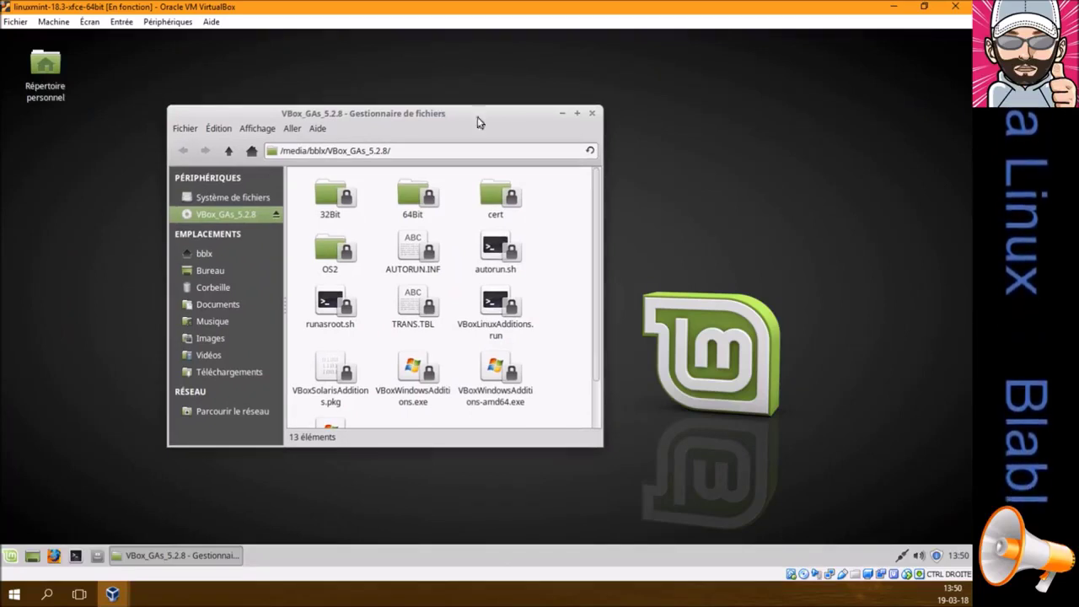
pyautogui.click(592, 113)
pyautogui.click(75, 555)
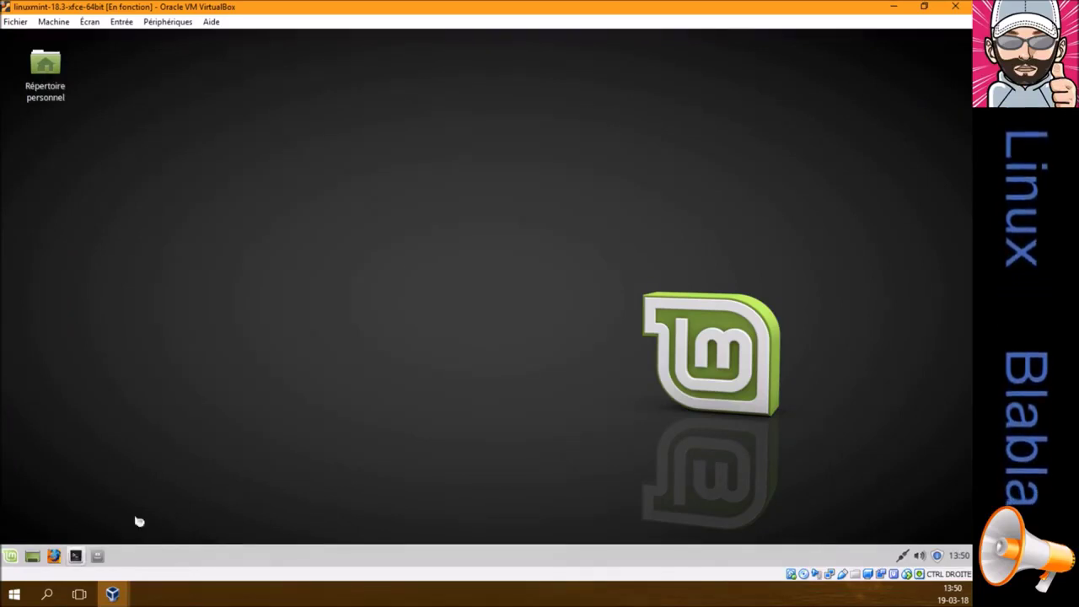
# In the Mint terminal, change into /media/bblx/VBox_GAs_5.2.8, listing each folder's contents
pyautogui.moveTo(383, 49); pyautogui.dragTo(538, 172)
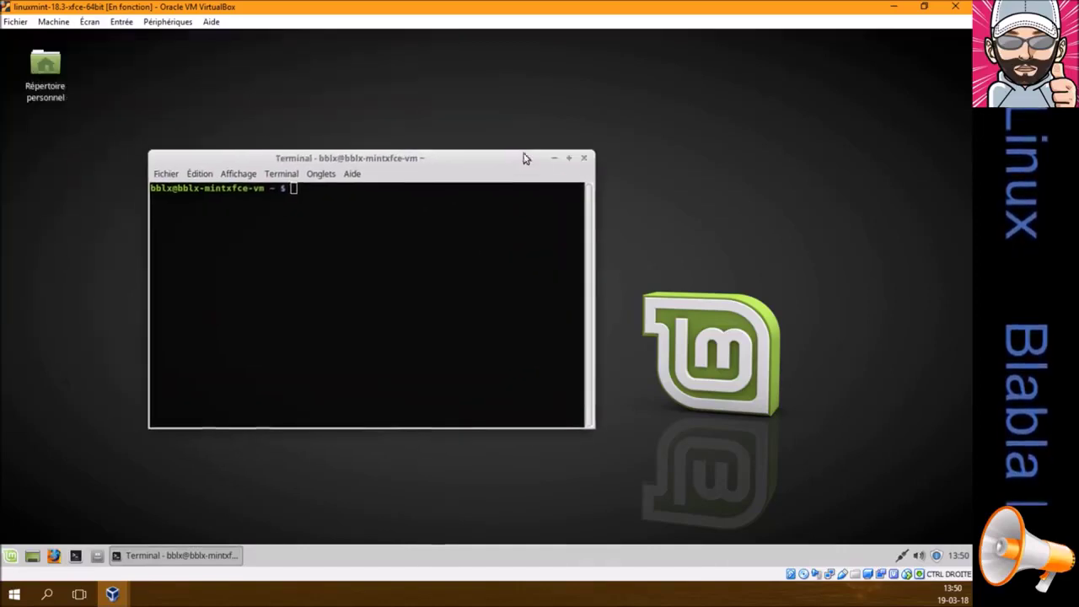
pyautogui.write('cd /media/')
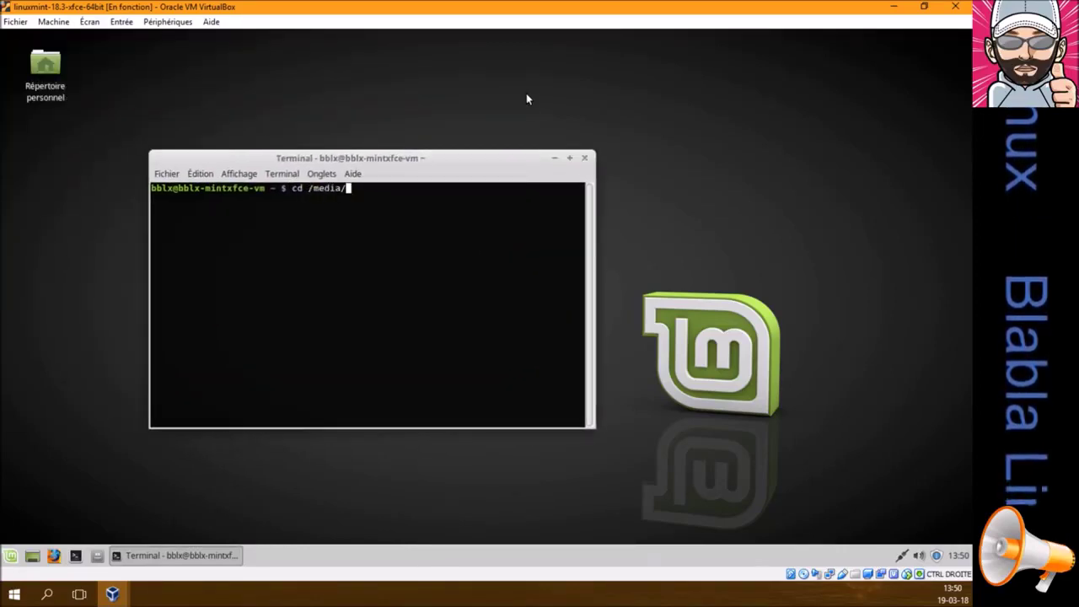
pyautogui.press('Return')
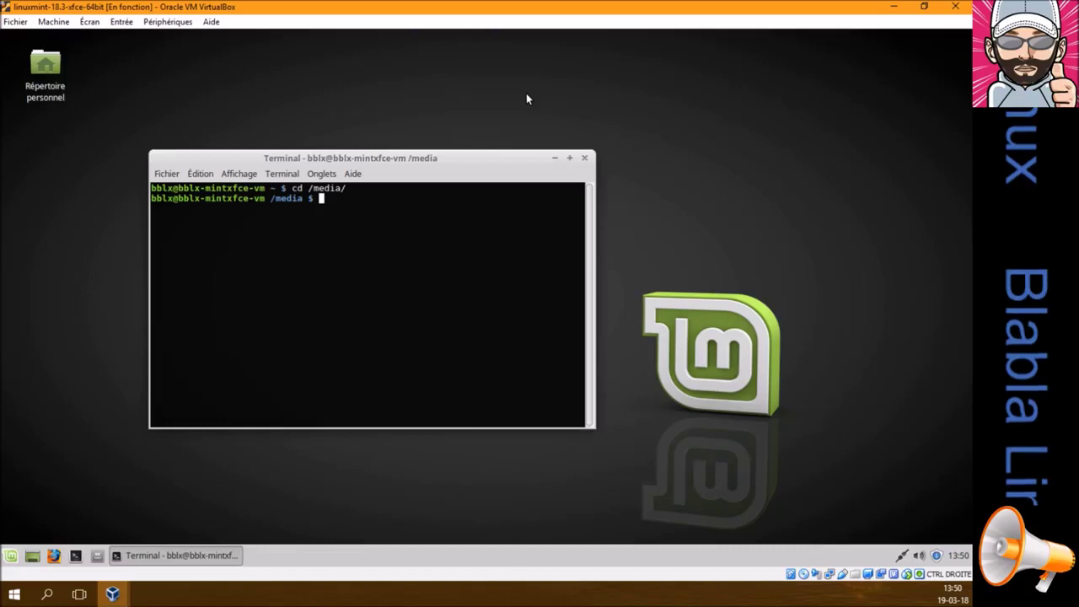
pyautogui.write('ls')
pyautogui.press('Return')
pyautogui.write('cd bblx')
pyautogui.press('Return')
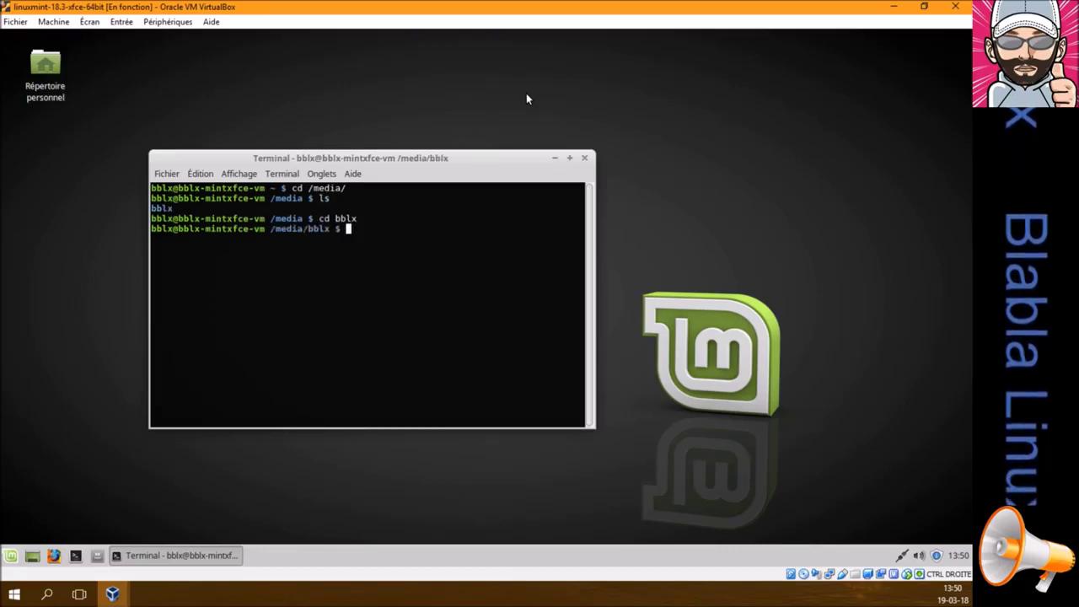
pyautogui.write('ls')
pyautogui.press('Return')
pyautogui.write('cd VB')
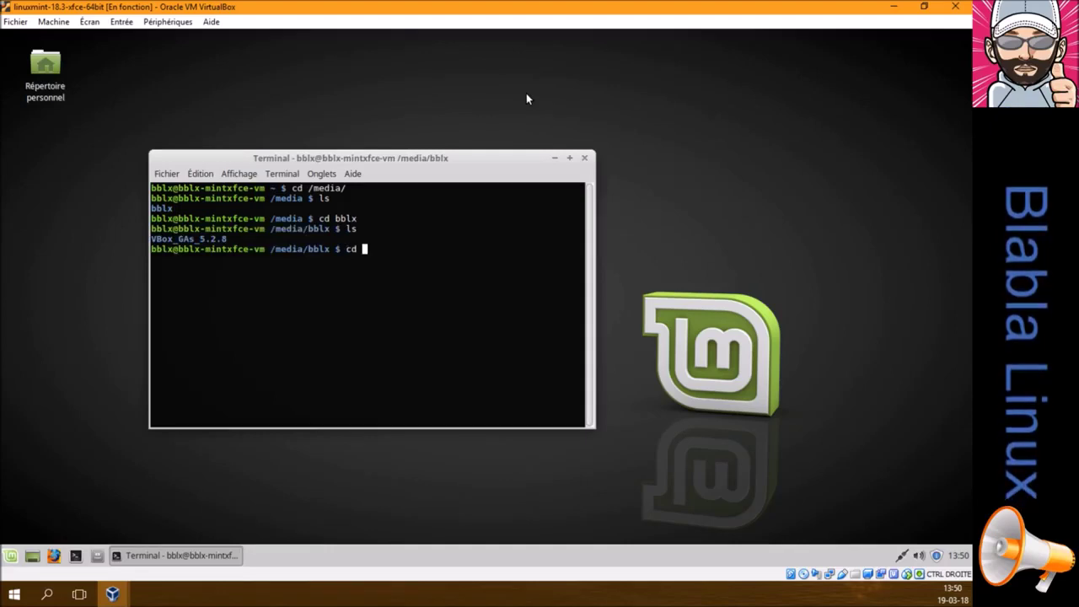
pyautogui.press('Tab')
pyautogui.press('Return')
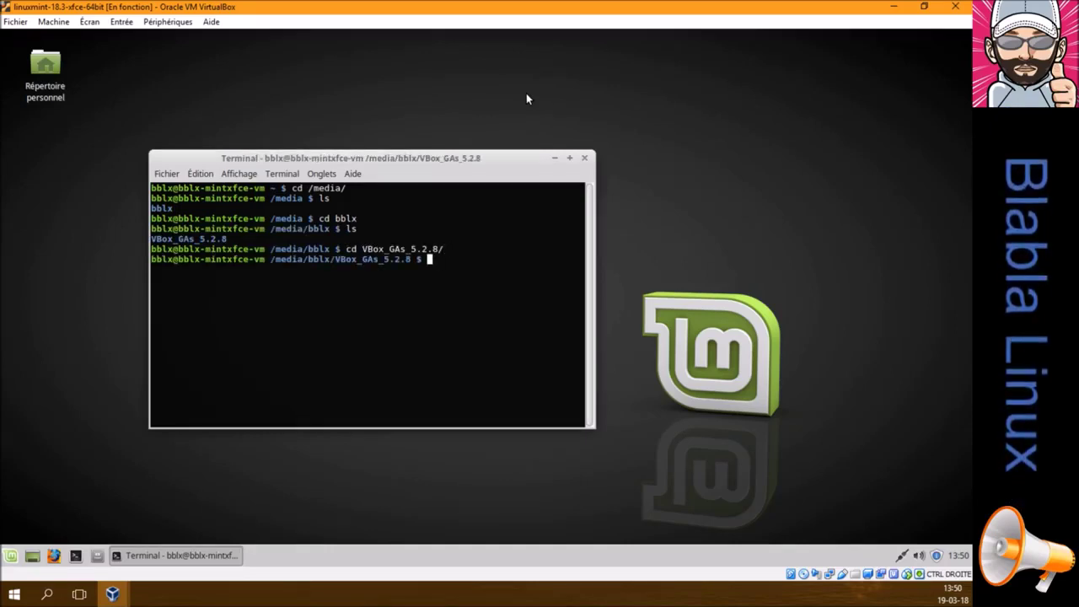
pyautogui.write('ls')
pyautogui.press('Return')
# Run sudo ./VBoxLinuxAdditions.run with the account password to install the Guest Additions
pyautogui.write('s')
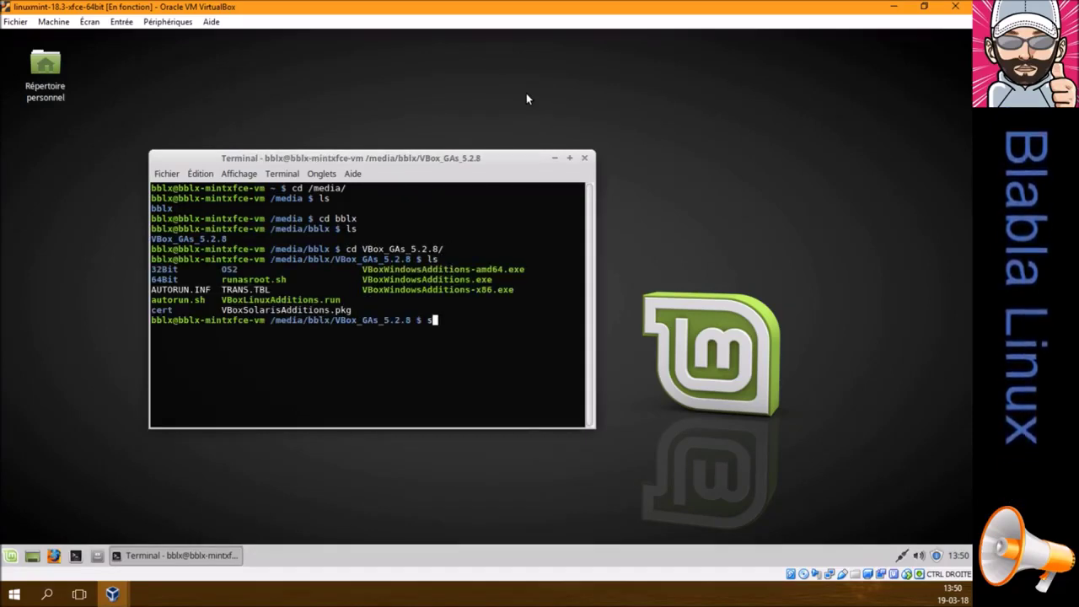
pyautogui.write('udo ./')
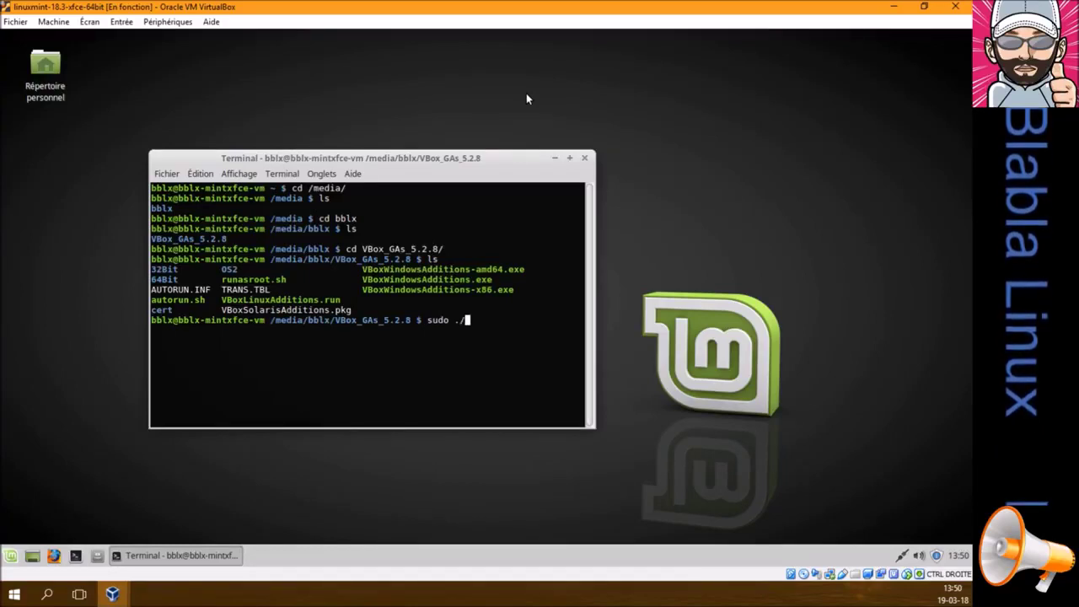
pyautogui.write('VBoxL')
pyautogui.press('Tab')
pyautogui.press('Return')
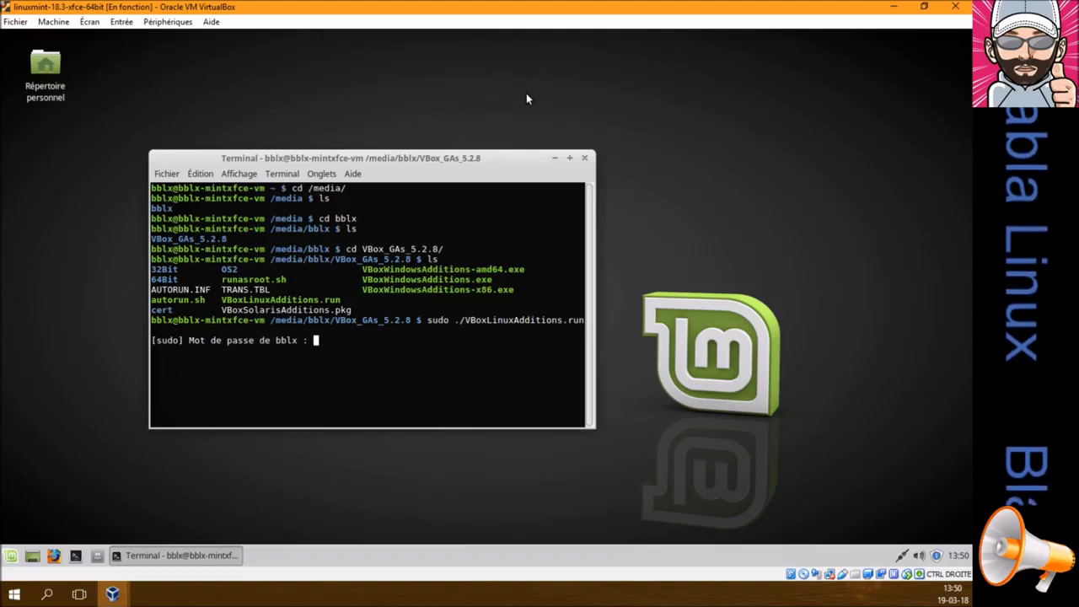
pyautogui.press('Return')
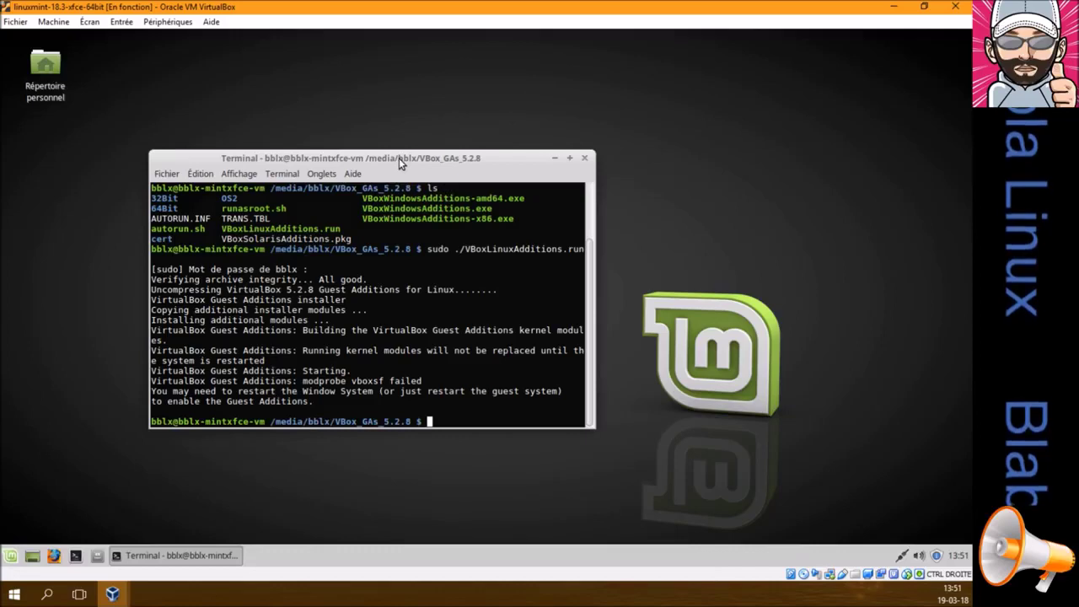
pyautogui.moveTo(399, 158); pyautogui.dragTo(386, 175)
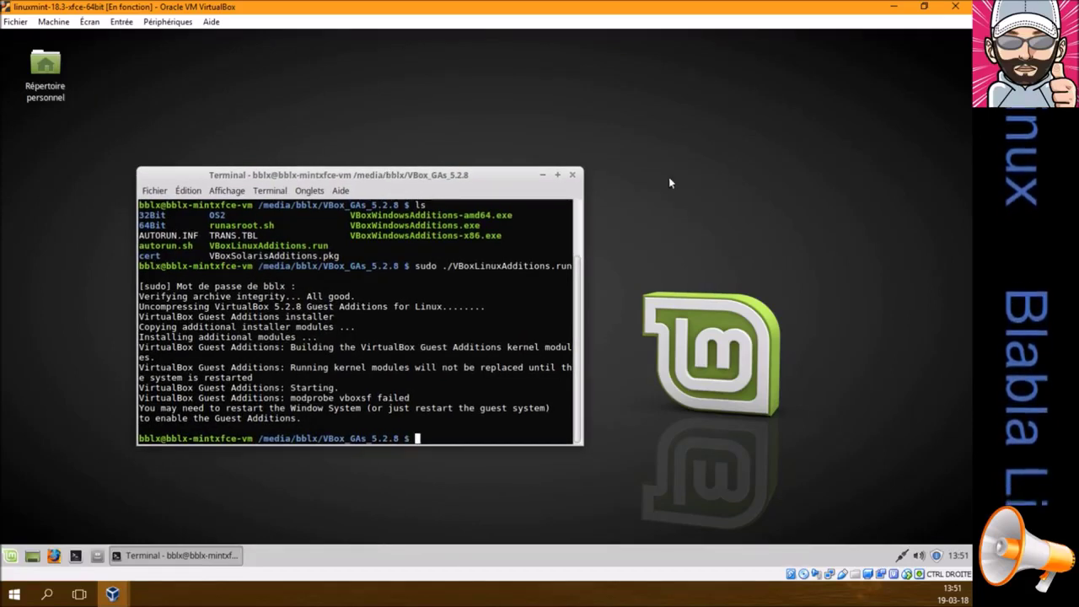
# Close the terminal and restart the Mint guest via Redémarrer in the Mint menu
pyautogui.click(572, 175)
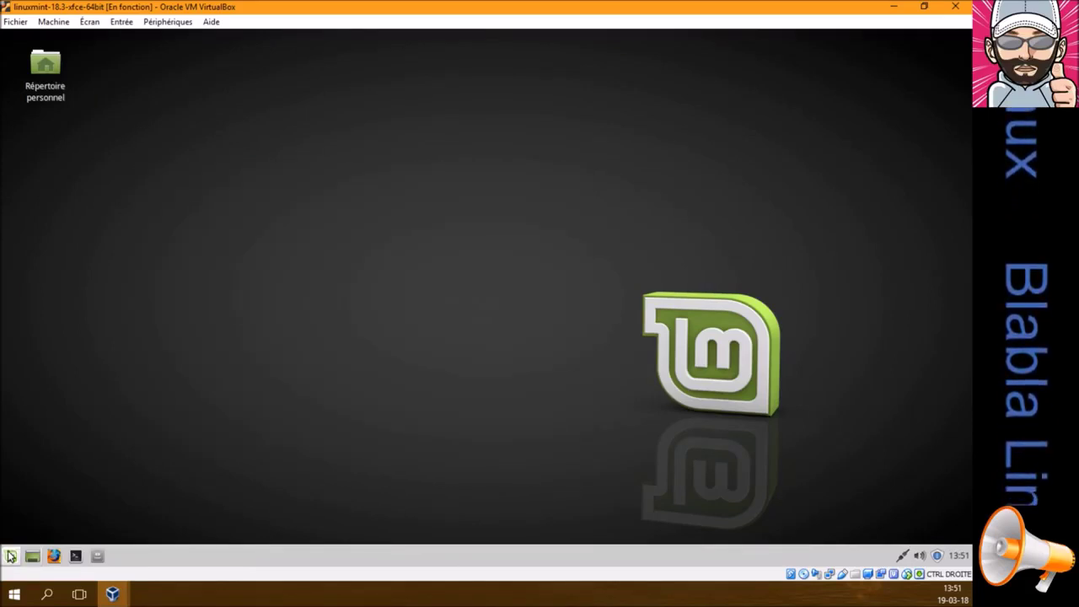
pyautogui.click(10, 556)
pyautogui.click(249, 225)
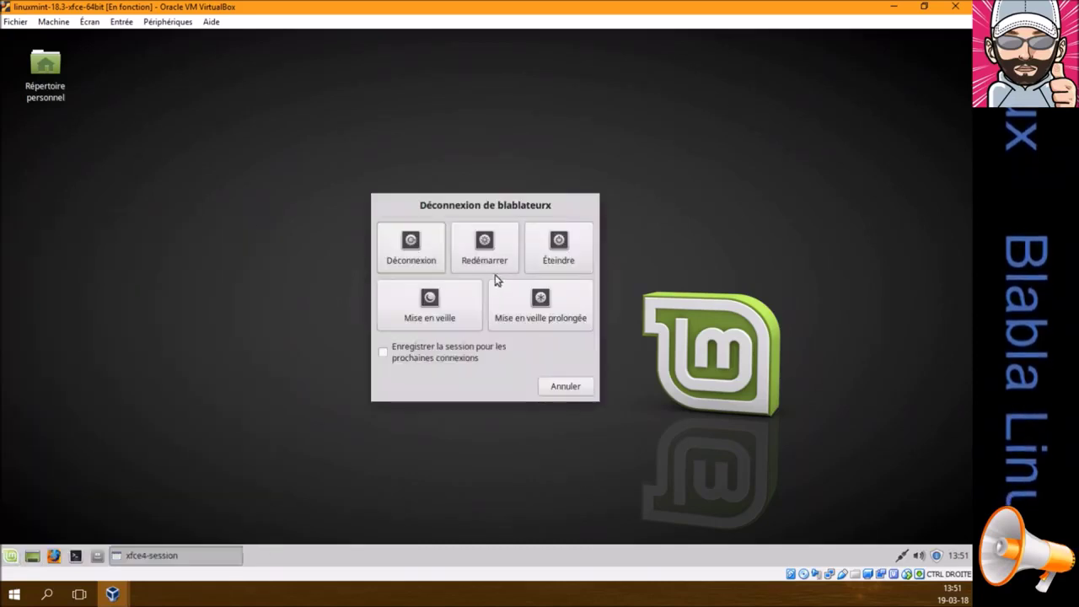
pyautogui.click(489, 258)
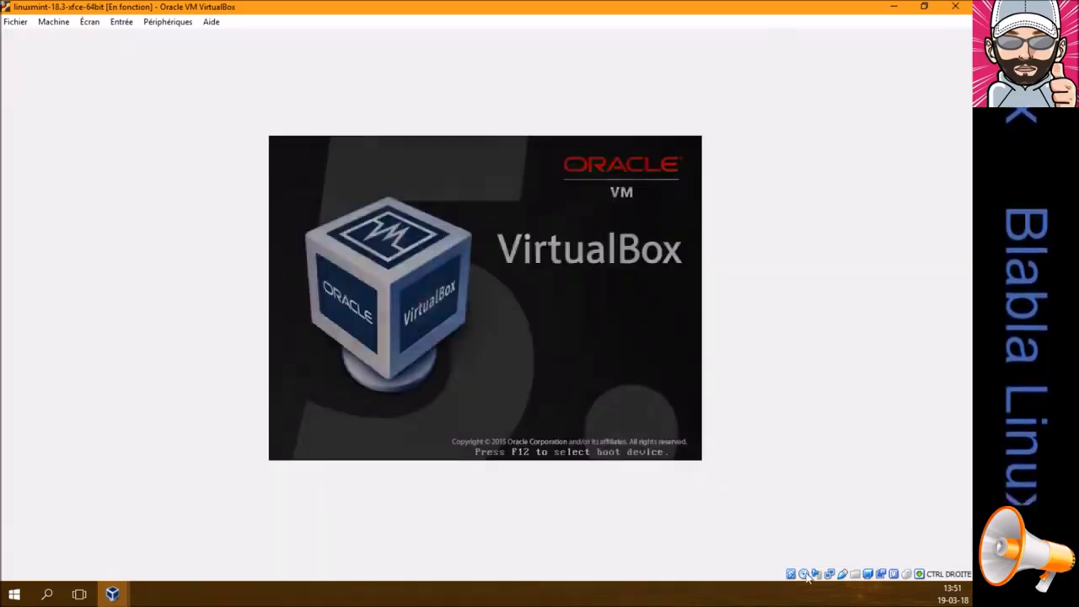
# Eject the Guest Additions disc from the optical drive, then log back into Mint with the password
pyautogui.click(816, 575)
pyautogui.click(822, 568)
pyautogui.click(491, 338)
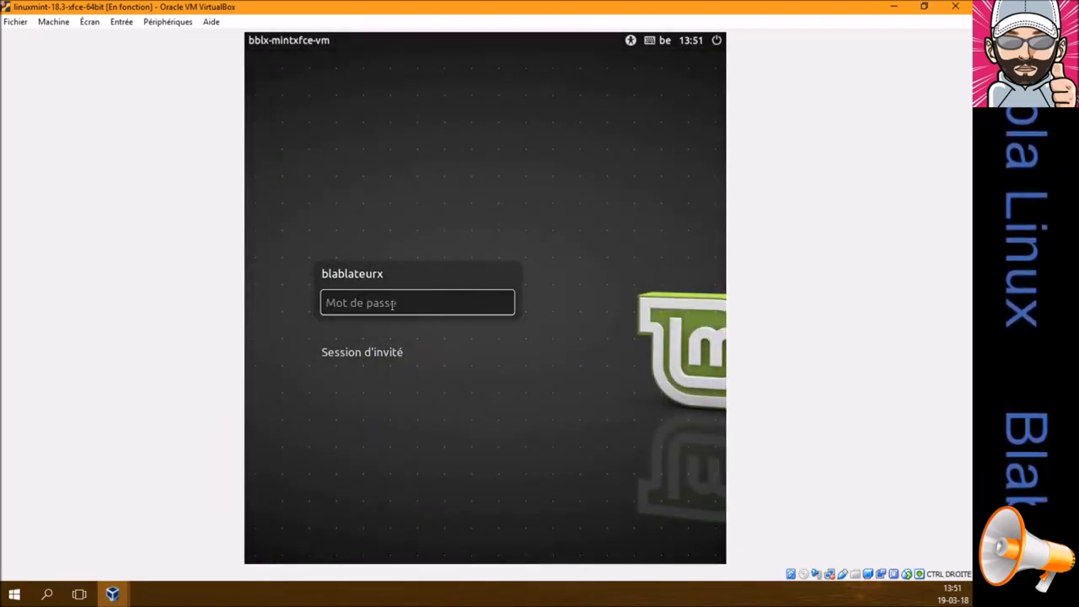
pyautogui.write('••••••')
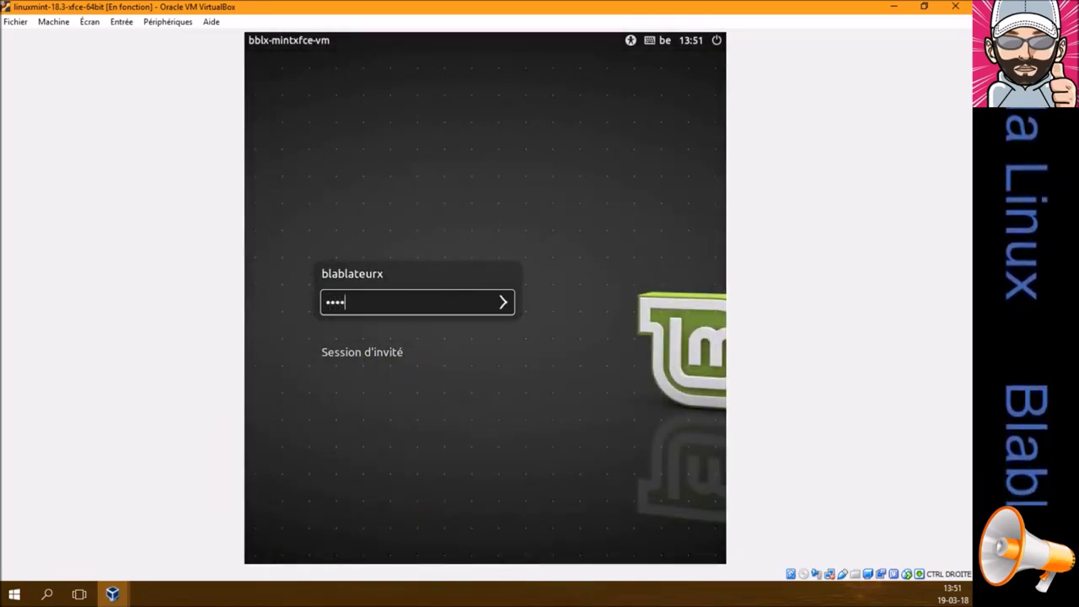
pyautogui.press('Return')
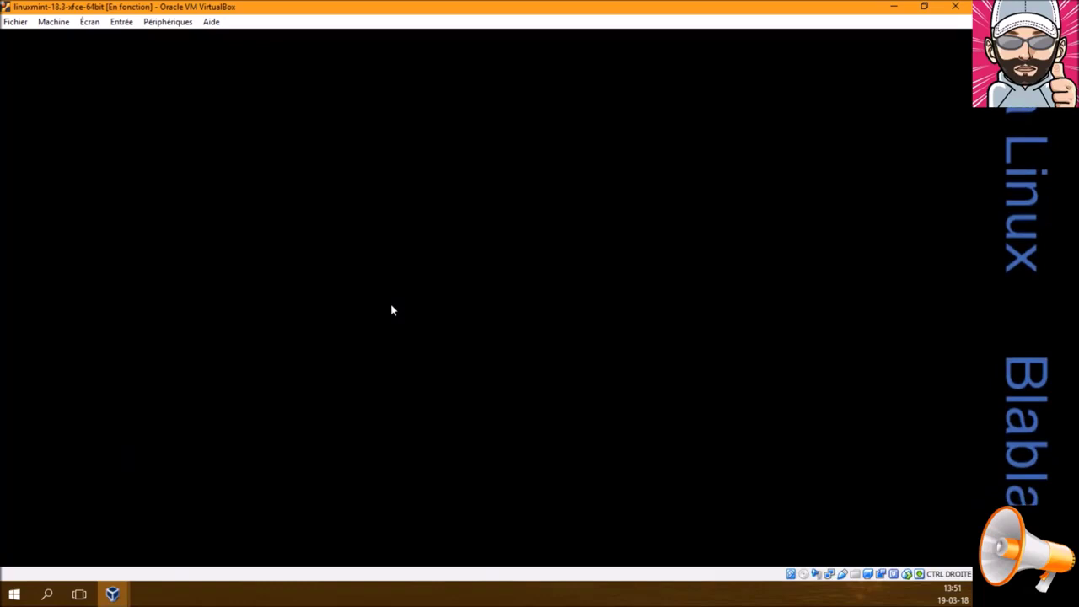
pyautogui.click(90, 26)
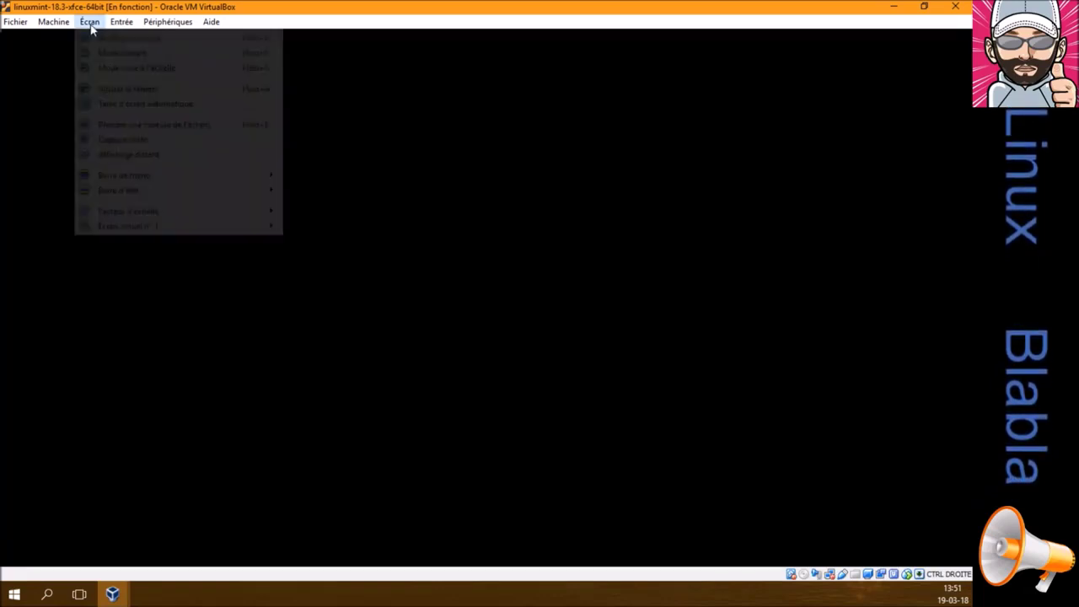
pyautogui.click(99, 24)
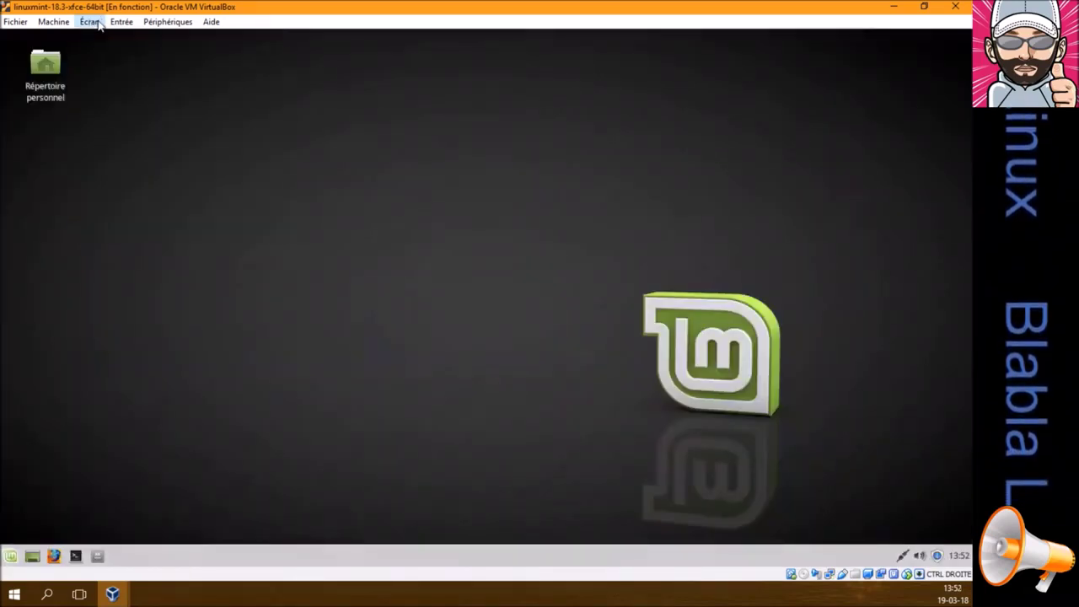
# Restore the Mint window and tile Mint left and Xubuntu right with Snap Assist
pyautogui.click(924, 8)
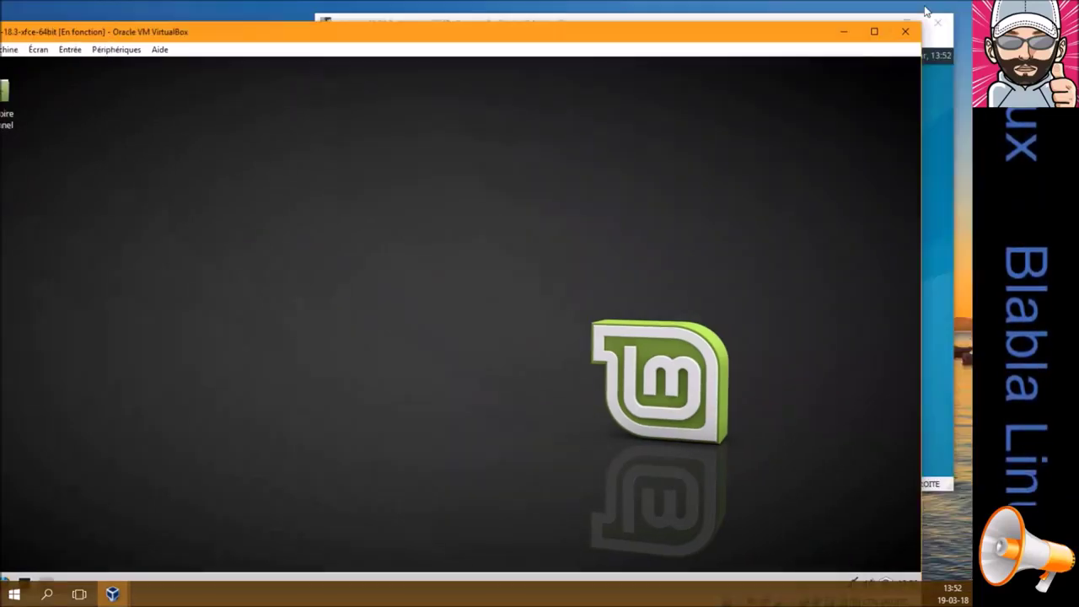
pyautogui.moveTo(700, 38); pyautogui.dragTo(0, 195)
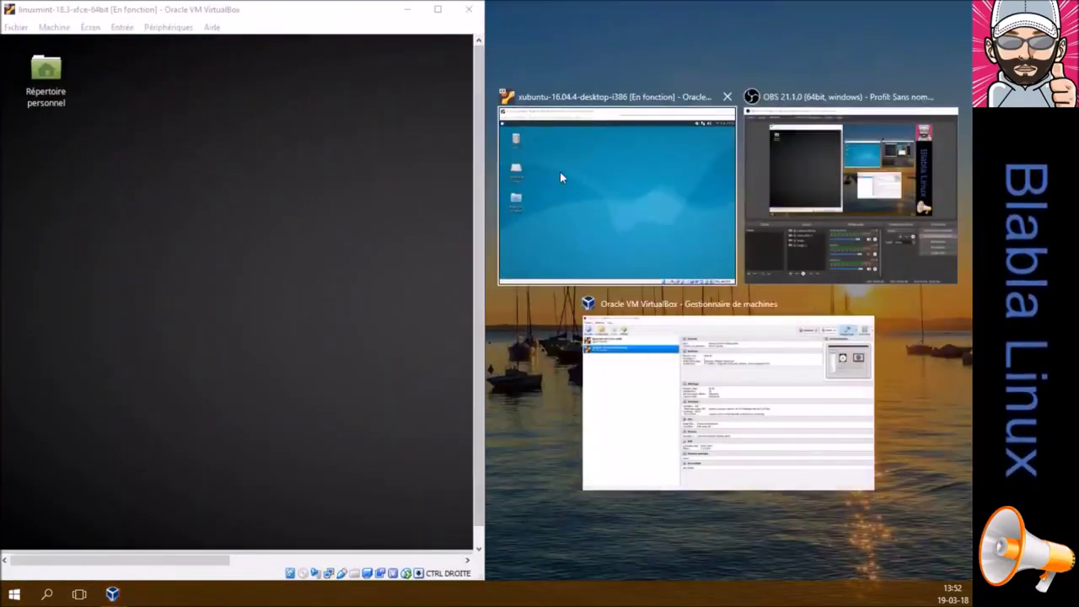
pyautogui.click(559, 172)
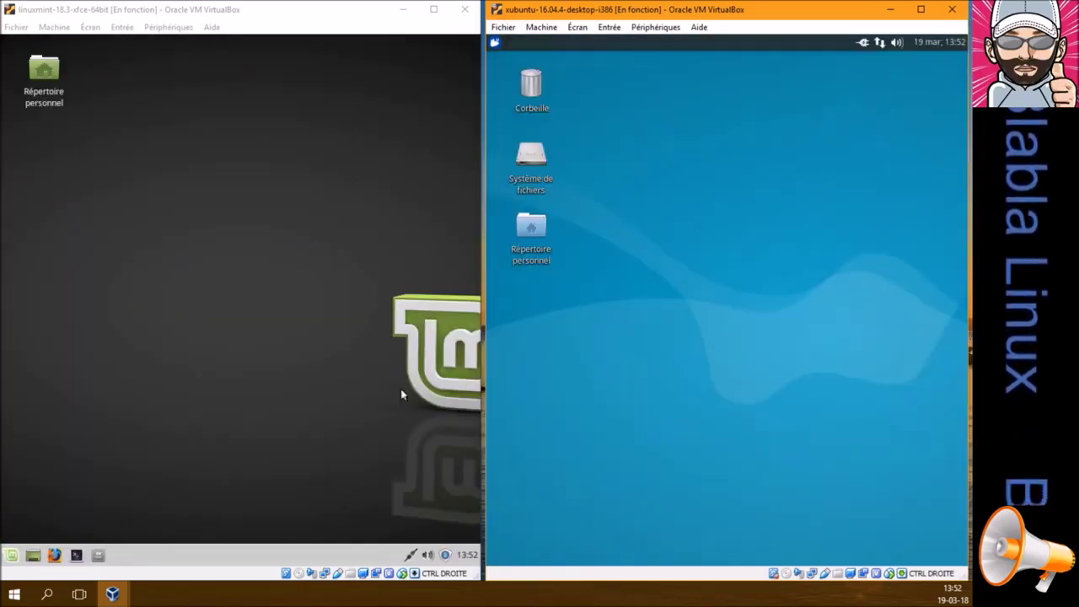
pyautogui.click(497, 44)
pyautogui.click(497, 44)
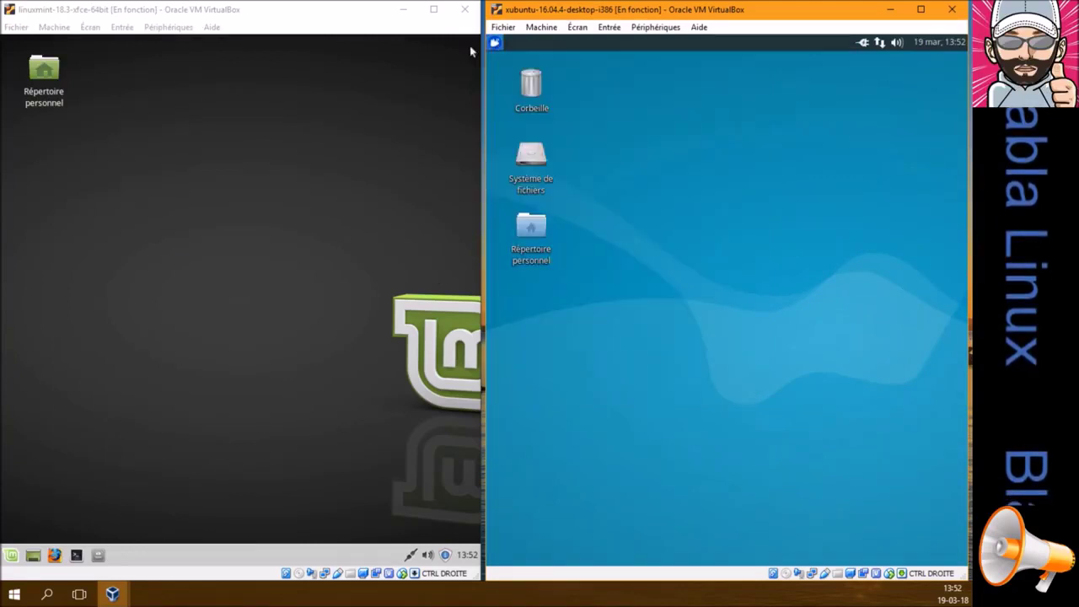
pyautogui.click(13, 552)
pyautogui.click(13, 552)
# Shrink both VM windows, placing Mint top-left and Xubuntu lower right
pyautogui.doubleClick(365, 11)
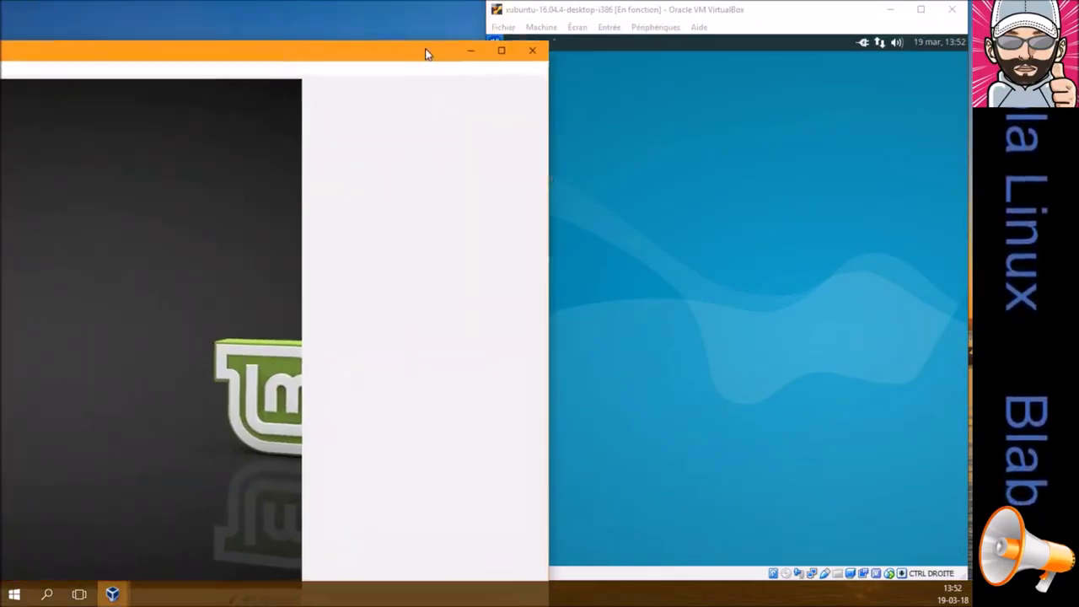
pyautogui.moveTo(790, 32); pyautogui.dragTo(520, 297)
pyautogui.moveTo(386, 314); pyautogui.dragTo(537, 17)
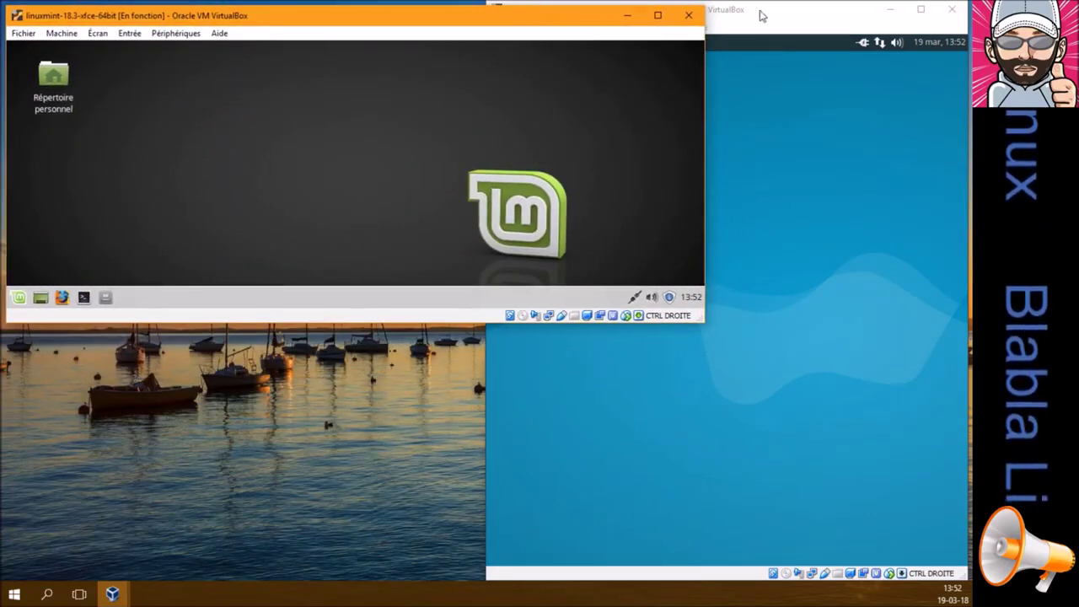
pyautogui.click(762, 14)
pyautogui.moveTo(746, 14); pyautogui.dragTo(590, 100)
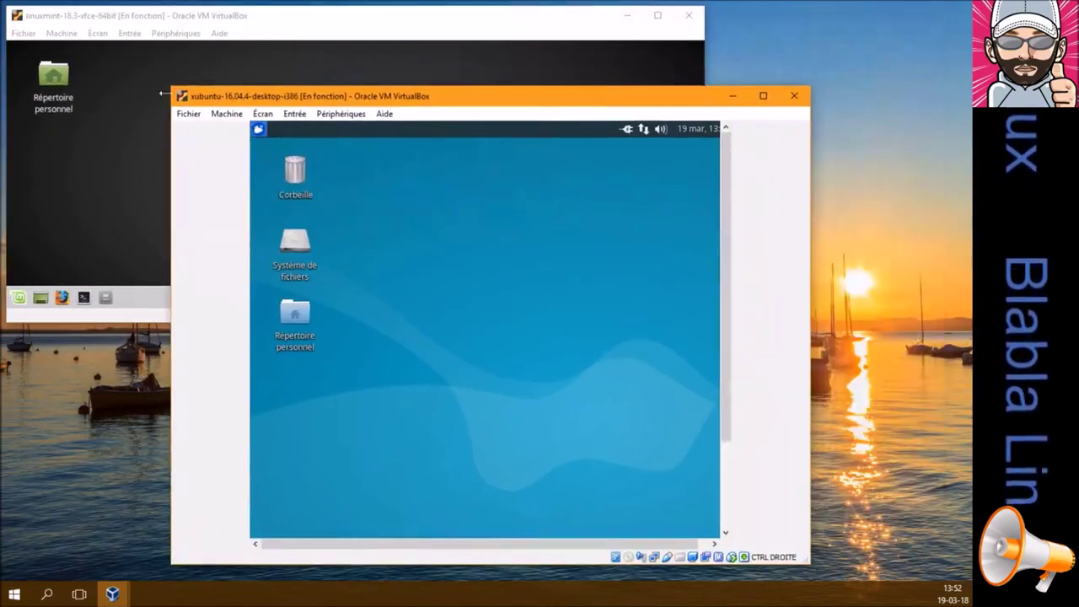
pyautogui.moveTo(172, 85); pyautogui.dragTo(289, 242)
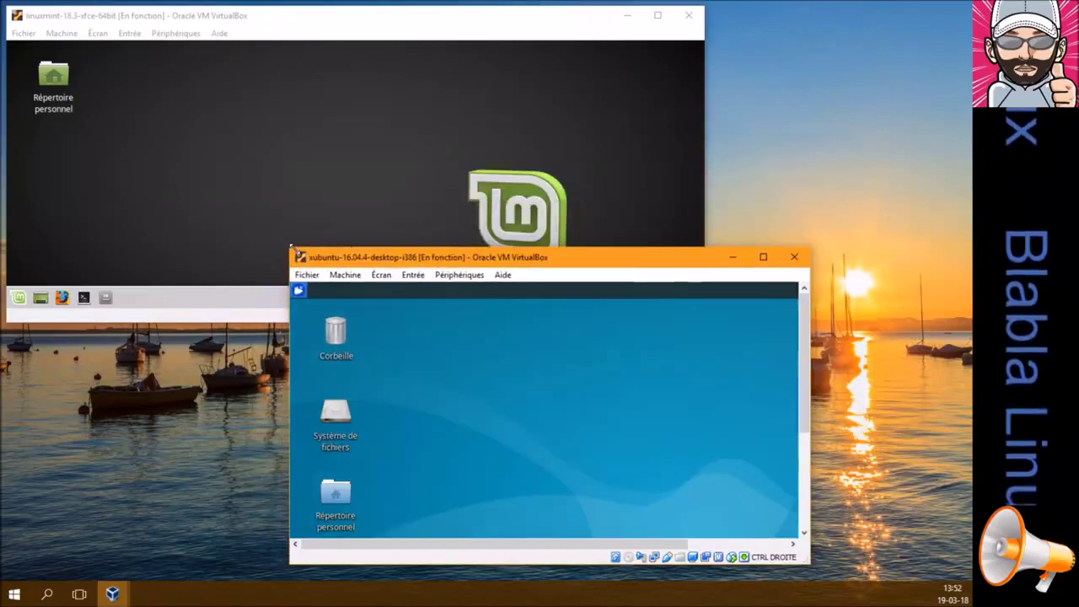
pyautogui.moveTo(492, 255); pyautogui.dragTo(641, 266)
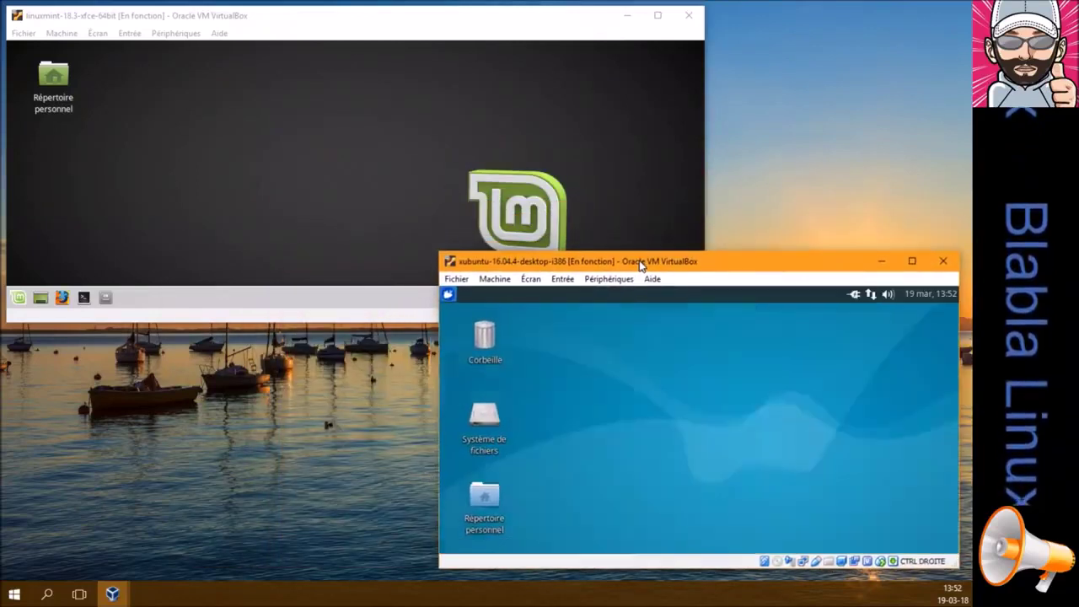